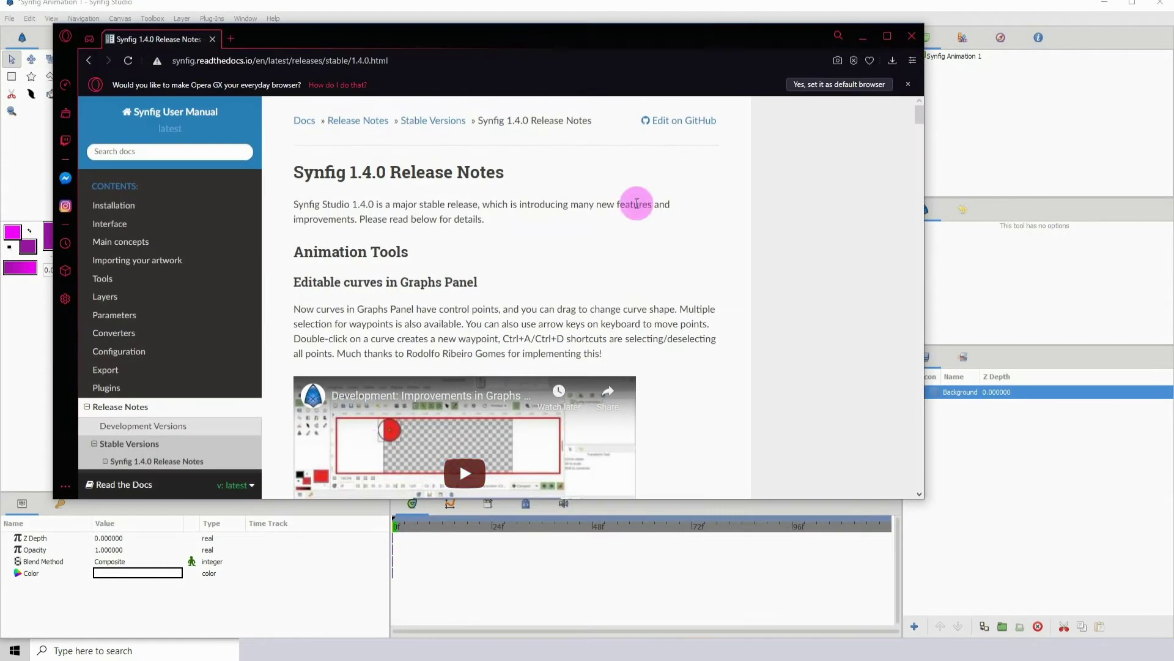
Read through the Synfig 1.4.0 release notes, from the Graphs Panel curves to the preview rendering mode, and return to Synfig Studio
{"action": "left_click", "coordinate": [887, 35]}
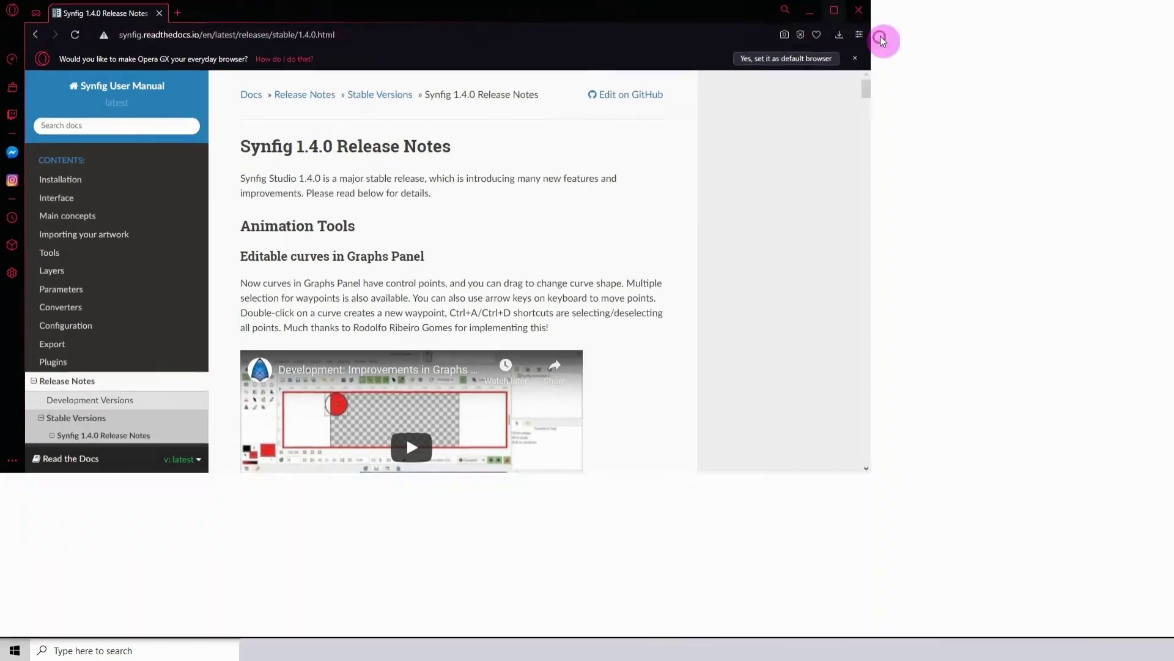
{"action": "scroll", "coordinate": [526, 195], "scroll_direction": "down", "scroll_amount": 3}
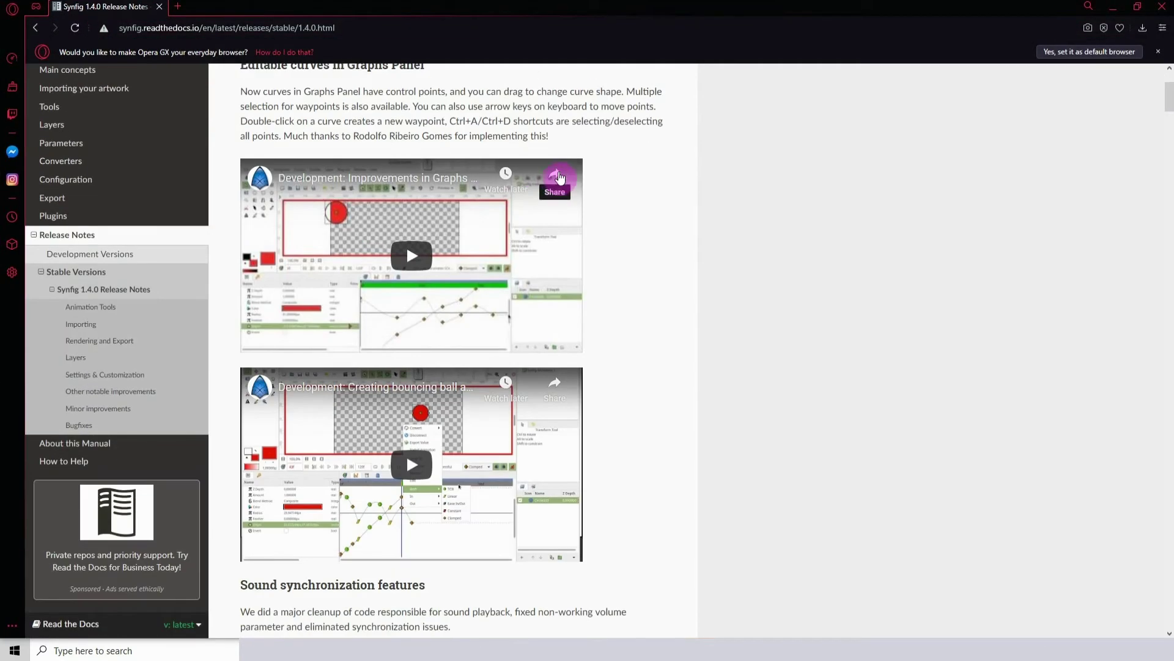
{"action": "scroll", "coordinate": [524, 191], "scroll_direction": "up", "scroll_amount": 2}
{"action": "scroll", "coordinate": [536, 219], "scroll_direction": "down", "scroll_amount": 3}
{"action": "scroll", "coordinate": [536, 219], "scroll_direction": "down", "scroll_amount": 20}
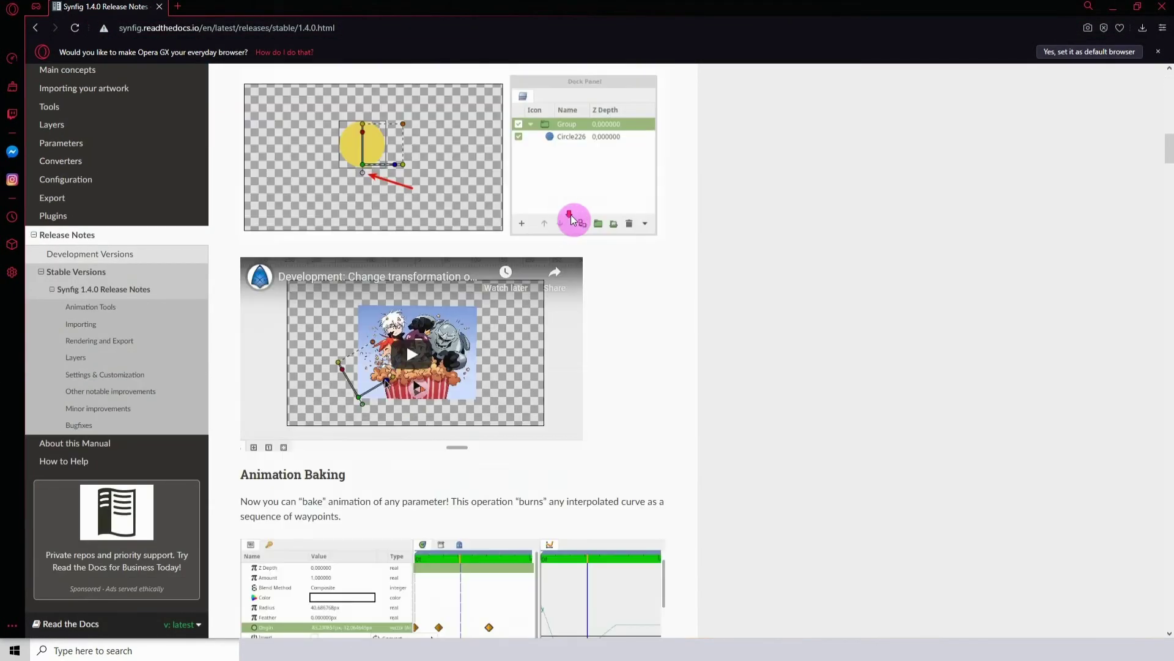
{"action": "scroll", "coordinate": [573, 220], "scroll_direction": "down", "scroll_amount": 10}
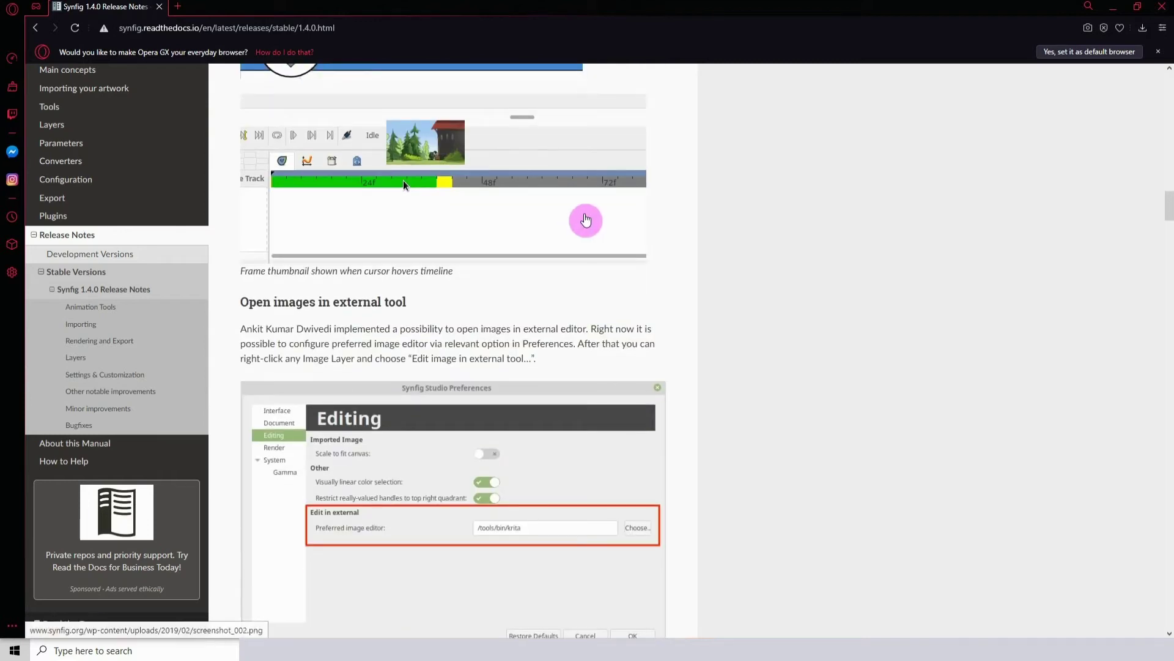
{"action": "scroll", "coordinate": [585, 217], "scroll_direction": "down", "scroll_amount": 18}
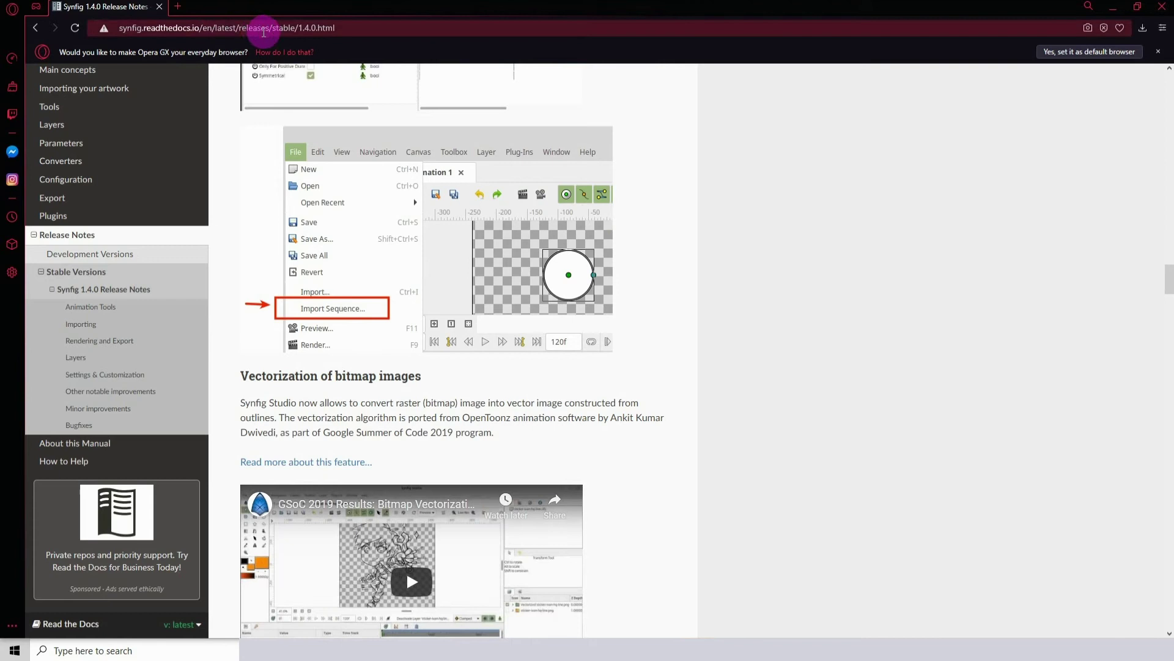
{"action": "left_click", "coordinate": [223, 27]}
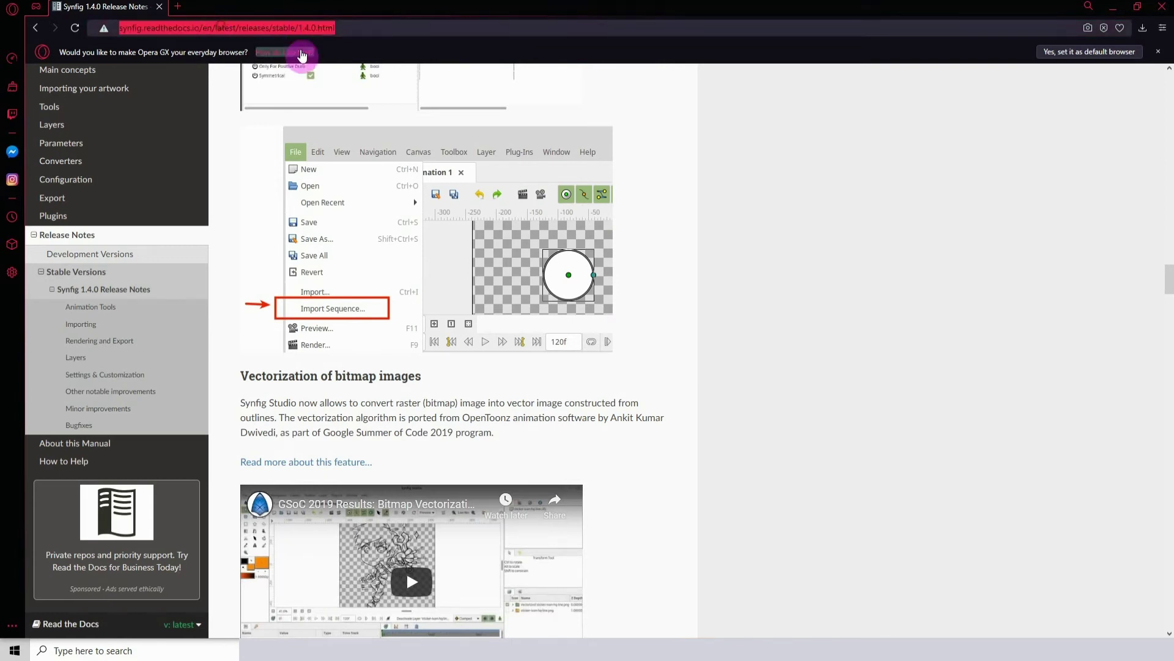
{"action": "left_click", "coordinate": [650, 355]}
{"action": "scroll", "coordinate": [446, 333], "scroll_direction": "down", "scroll_amount": 6}
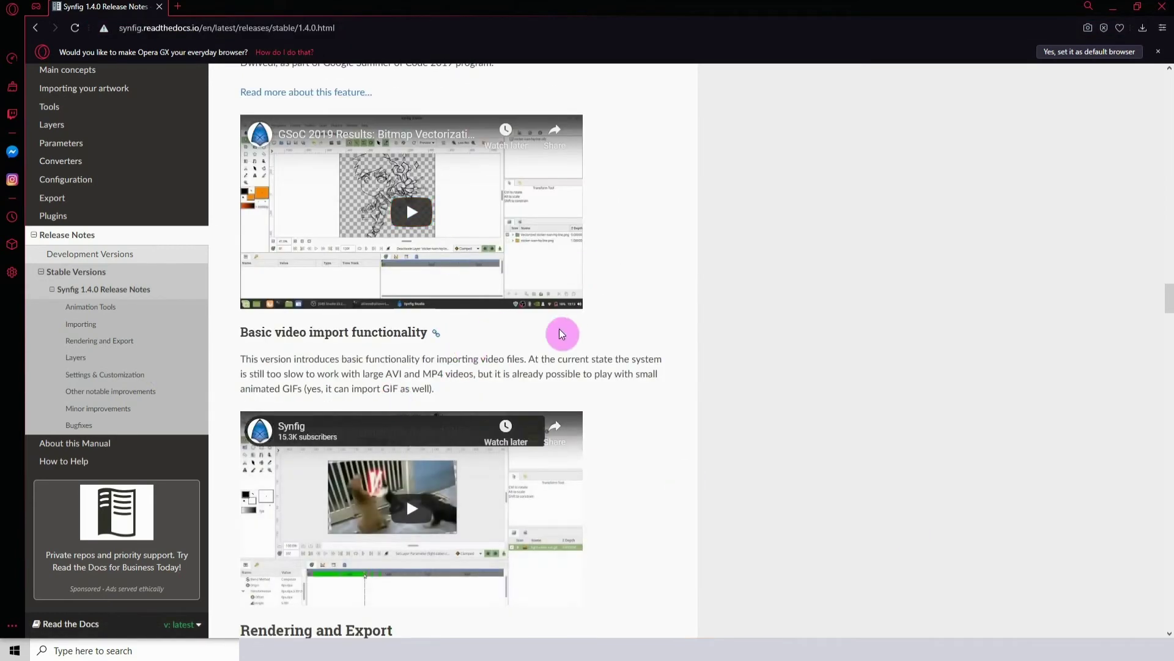
{"action": "scroll", "coordinate": [561, 333], "scroll_direction": "down", "scroll_amount": 12}
{"action": "scroll", "coordinate": [547, 234], "scroll_direction": "down", "scroll_amount": 15}
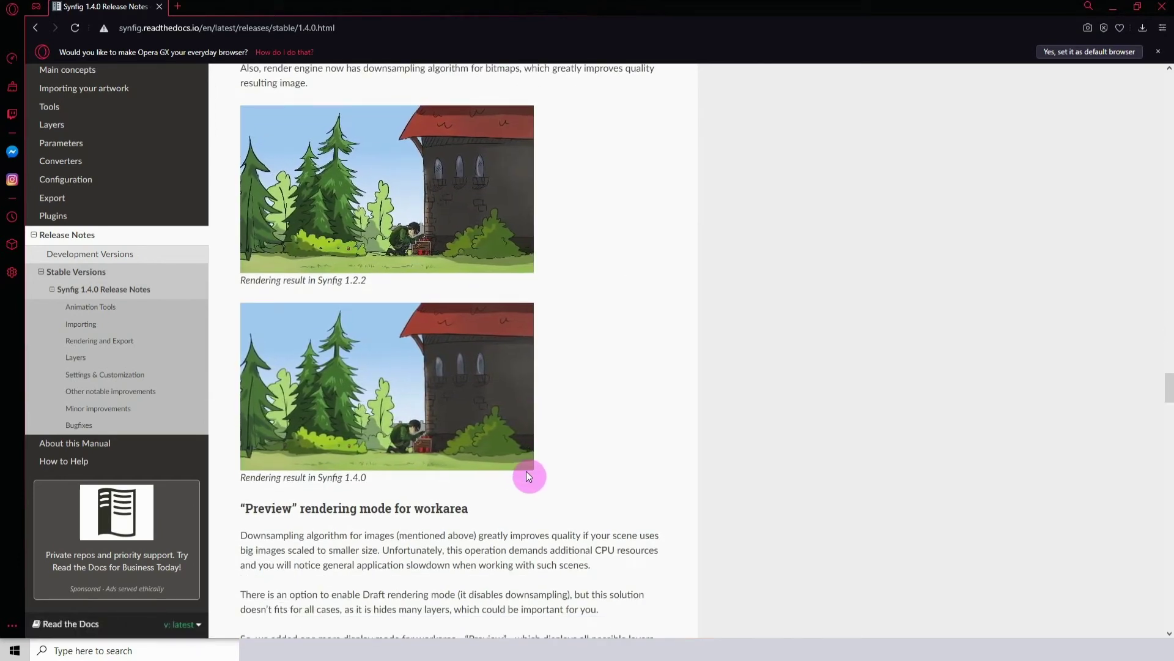
{"action": "left_click", "coordinate": [1108, 9]}
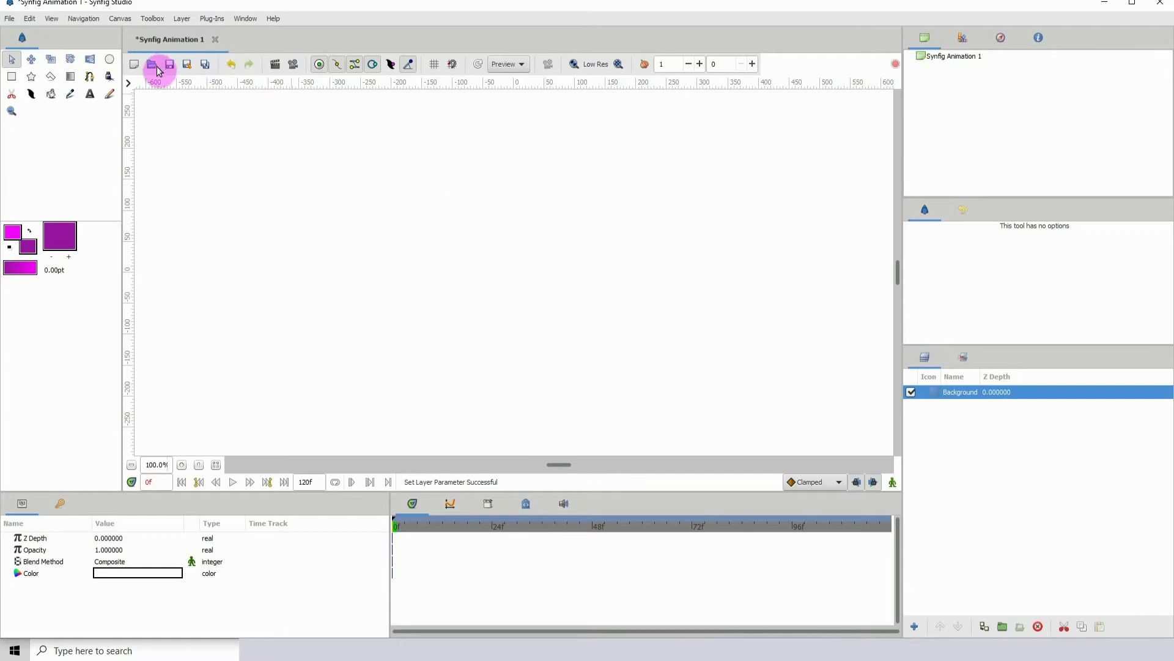
Turn on animation mode and draw a purple circle about 120 px in diameter, centred at about -450, 64 px
{"action": "left_click", "coordinate": [893, 483]}
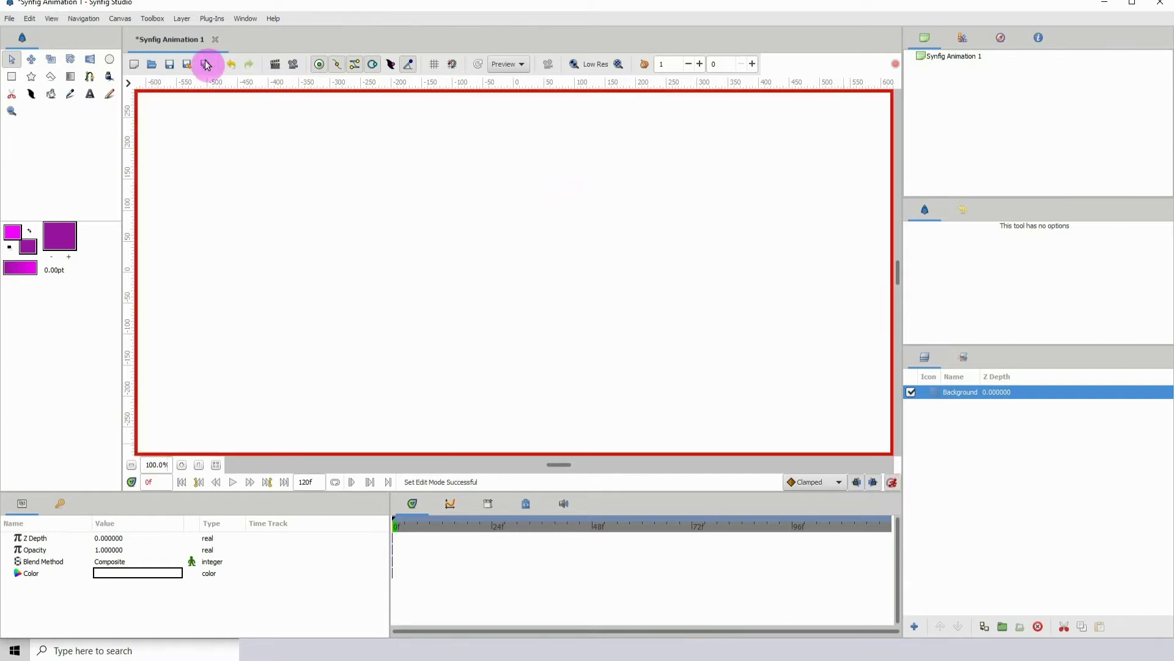
{"action": "left_click", "coordinate": [109, 59]}
{"action": "left_click_drag", "start_coordinate": [273, 273], "coordinate": [276, 273]}
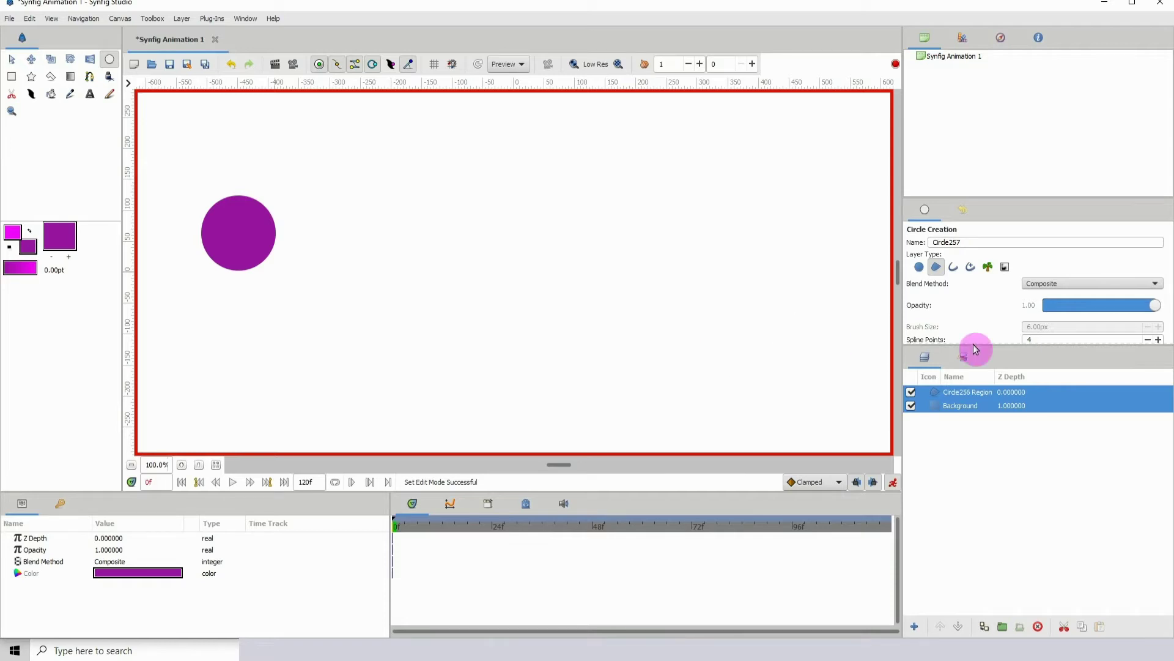
Select only the circle layer with the Transform tool and move its origin to about -452, 1 px at frame 0
{"action": "left_click", "coordinate": [1042, 392]}
{"action": "key", "text": "alt+a"}
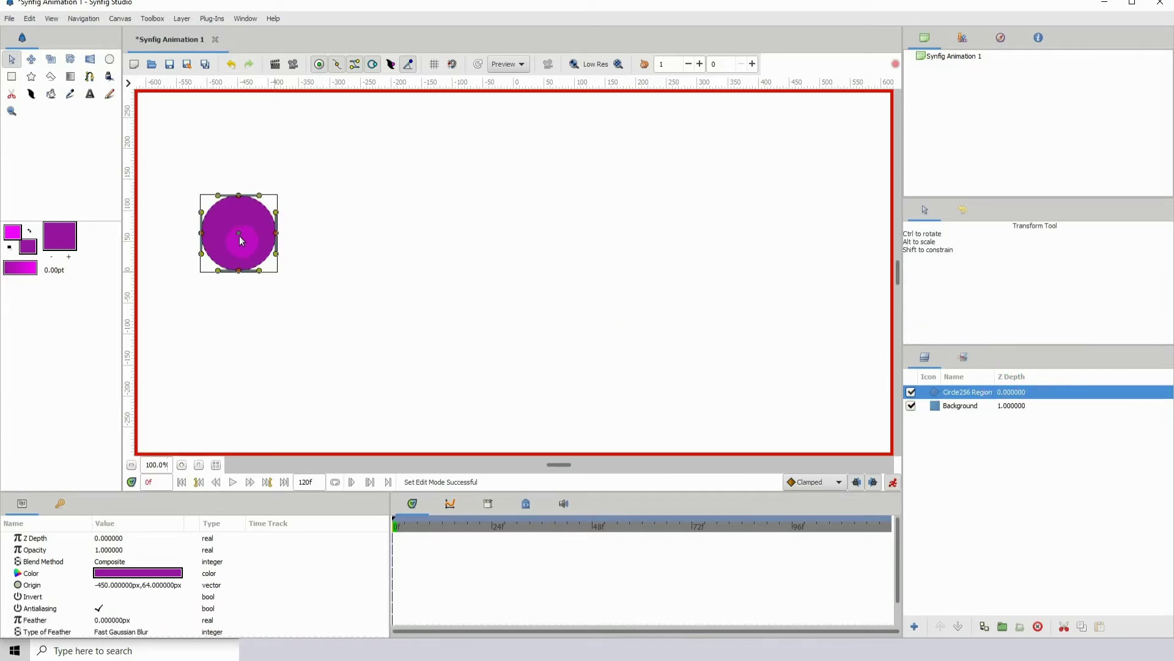
{"action": "left_click_drag", "start_coordinate": [239, 235], "coordinate": [238, 273]}
Animate the circle moving rightward across the canvas by repositioning its origin at frames 23 and 67, and scrub back through the motion
{"action": "left_click", "coordinate": [488, 527]}
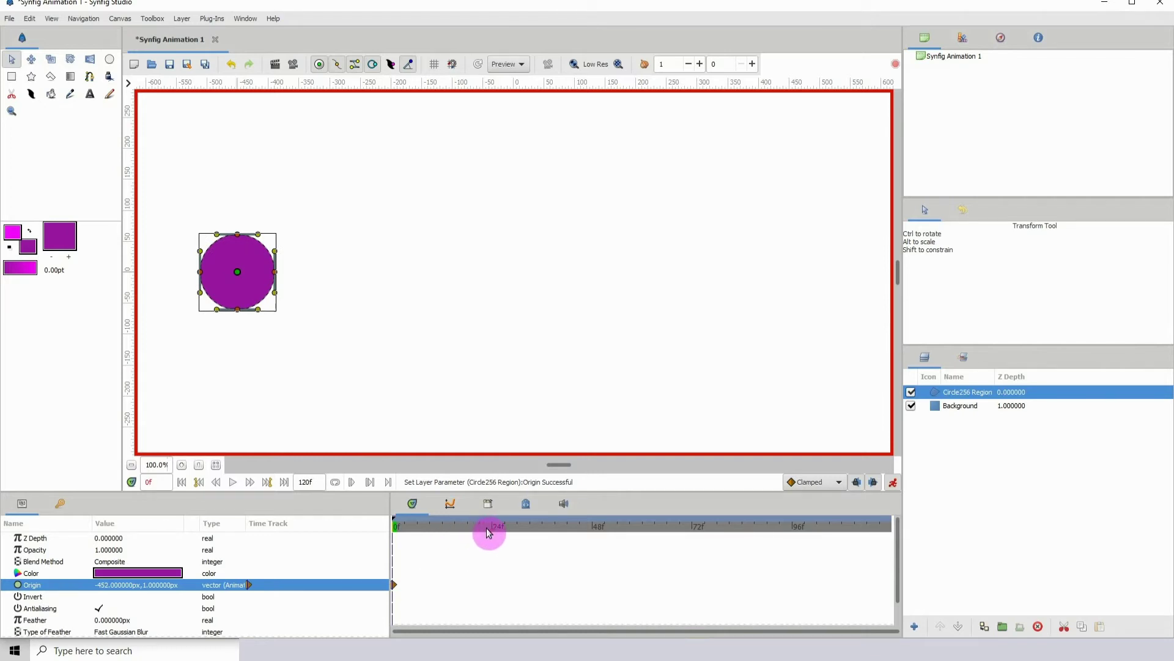
{"action": "left_click_drag", "start_coordinate": [238, 277], "coordinate": [708, 272]}
{"action": "left_click_drag", "start_coordinate": [505, 528], "coordinate": [672, 529]}
{"action": "left_click_drag", "start_coordinate": [708, 273], "coordinate": [824, 270]}
{"action": "left_click_drag", "start_coordinate": [479, 542], "coordinate": [457, 515]}
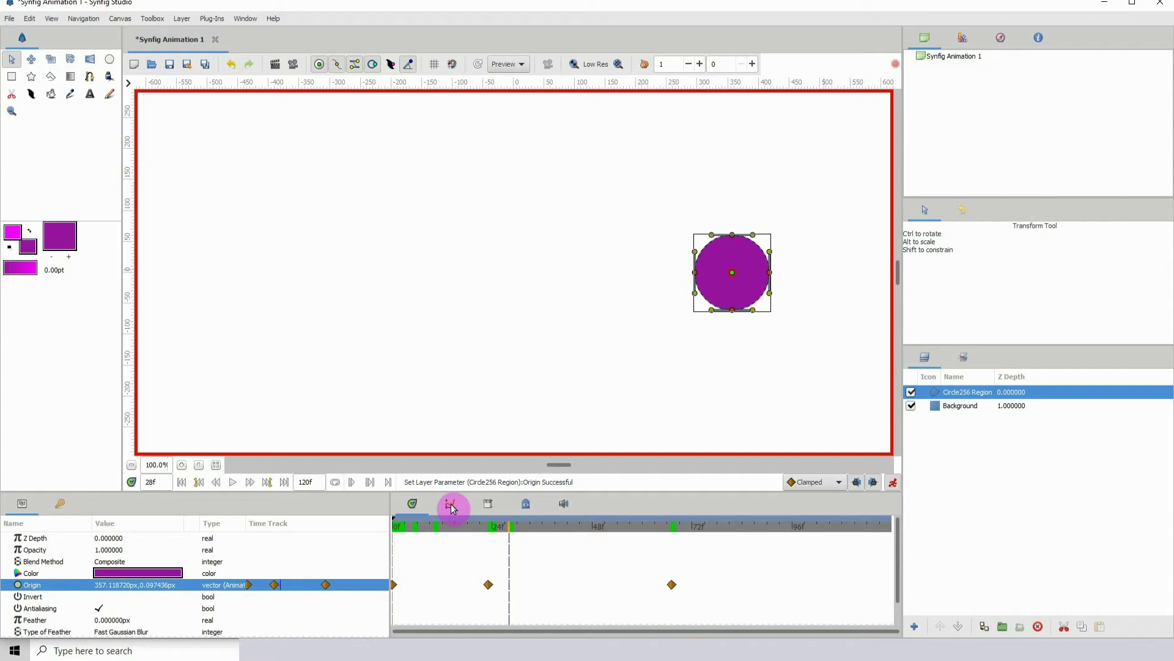
Show the circle's origin curves as graphs and raise the circle to about 402, 180 px at frame 44
{"action": "left_click", "coordinate": [449, 505]}
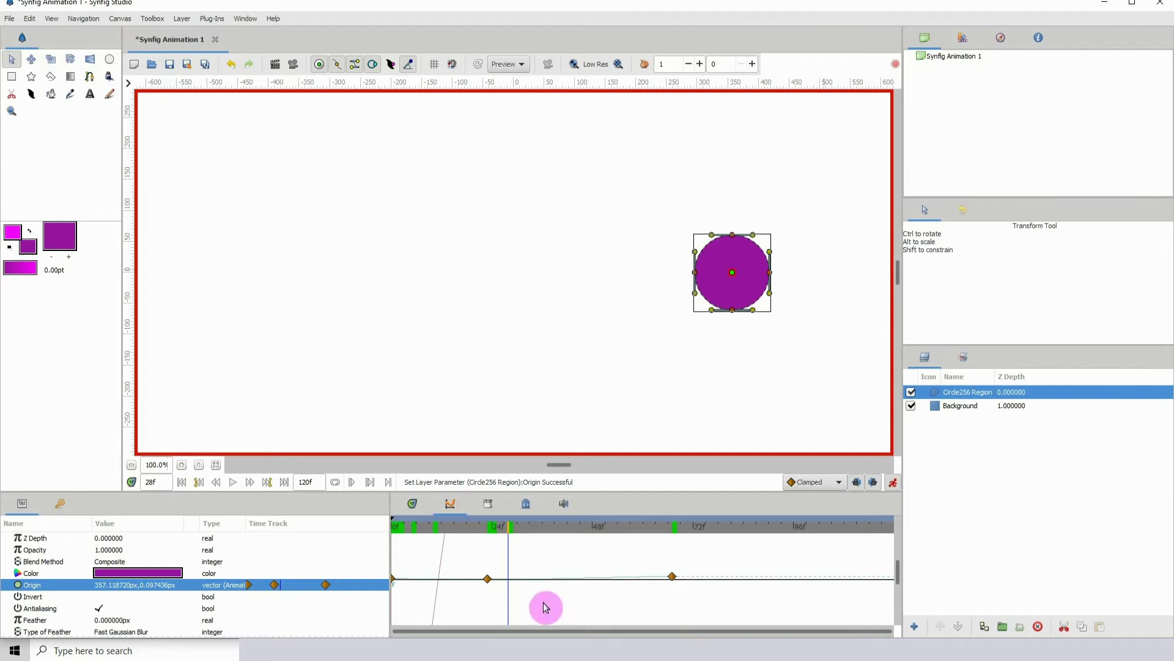
{"action": "scroll", "coordinate": [498, 574], "scroll_direction": "up", "scroll_amount": 1}
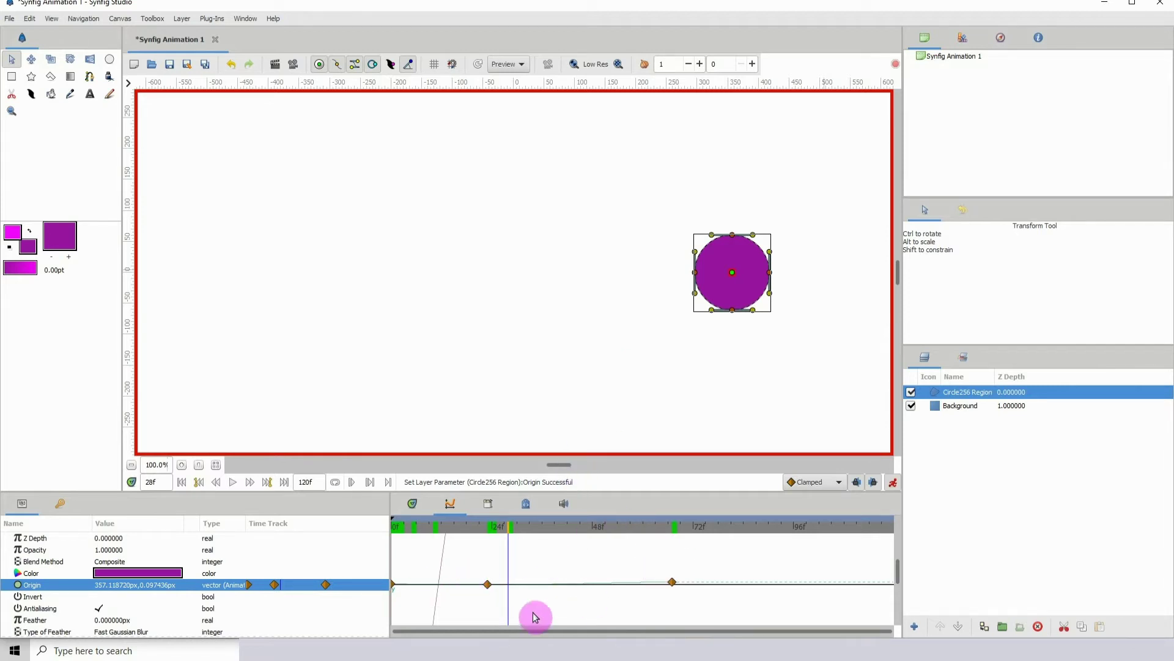
{"action": "left_click_drag", "start_coordinate": [520, 528], "coordinate": [576, 527]}
{"action": "left_click_drag", "start_coordinate": [779, 274], "coordinate": [760, 162]}
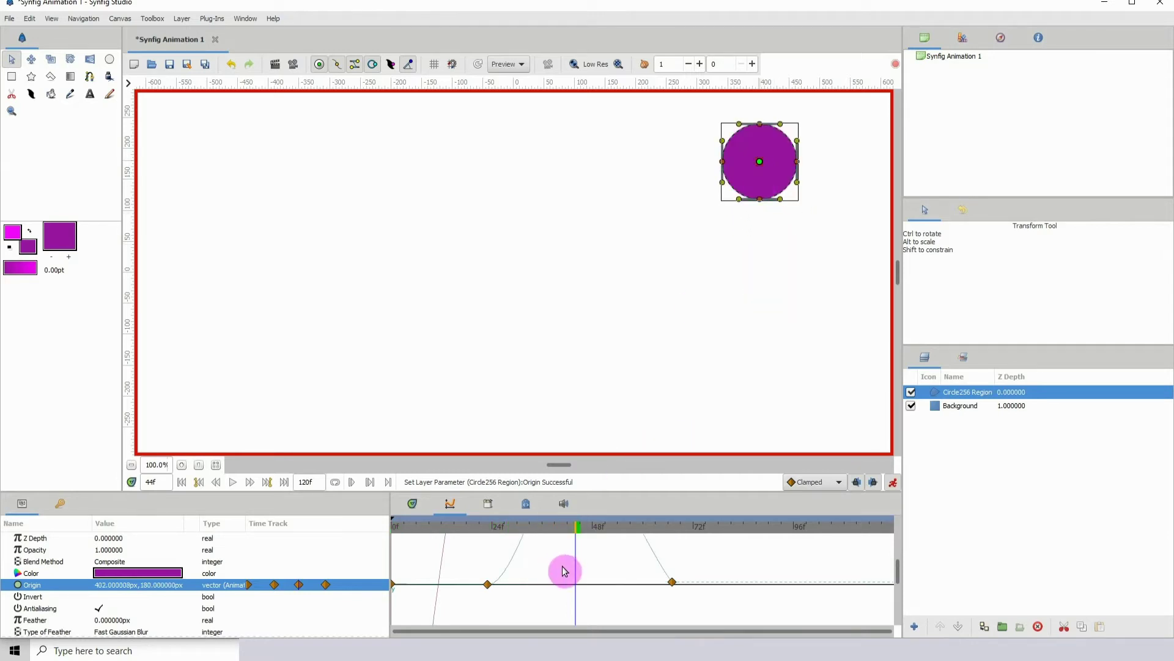
Zoom out the graph until the full origin x and y curves with all their waypoints can be examined
{"action": "mouse_move", "coordinate": [527, 575]}
{"action": "left_mouse_down"}
{"action": "mouse_move", "coordinate": [548, 608]}
{"action": "mouse_move", "coordinate": [551, 562]}
{"action": "mouse_move", "coordinate": [546, 581]}
{"action": "left_mouse_up"}
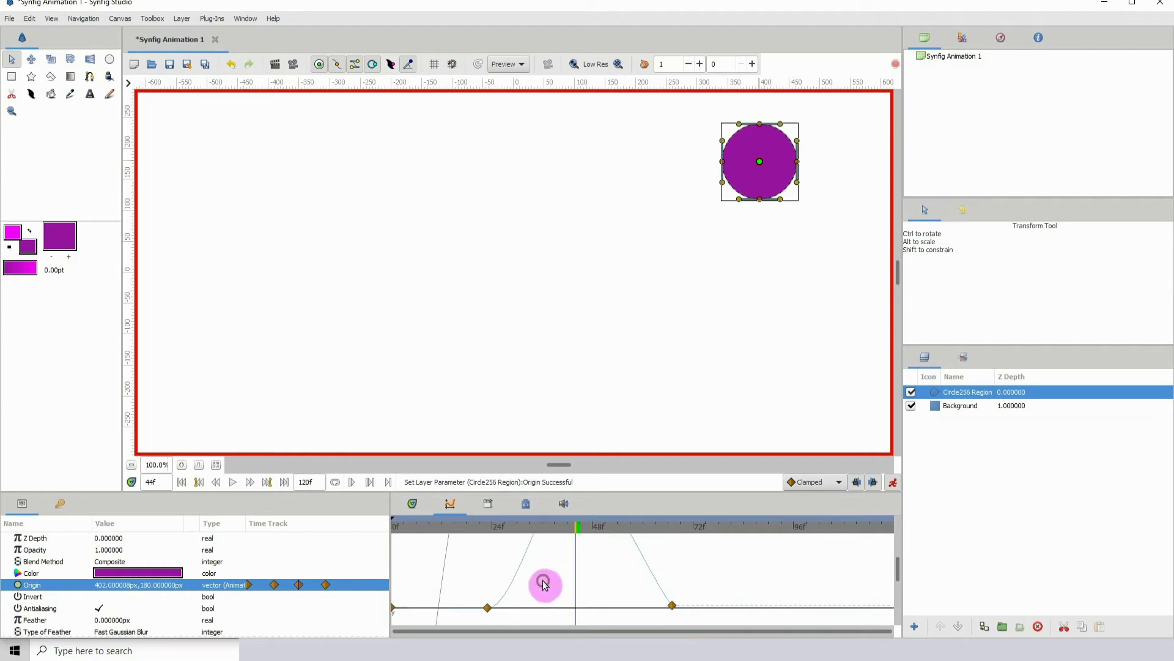
{"action": "left_click", "coordinate": [29, 18]}
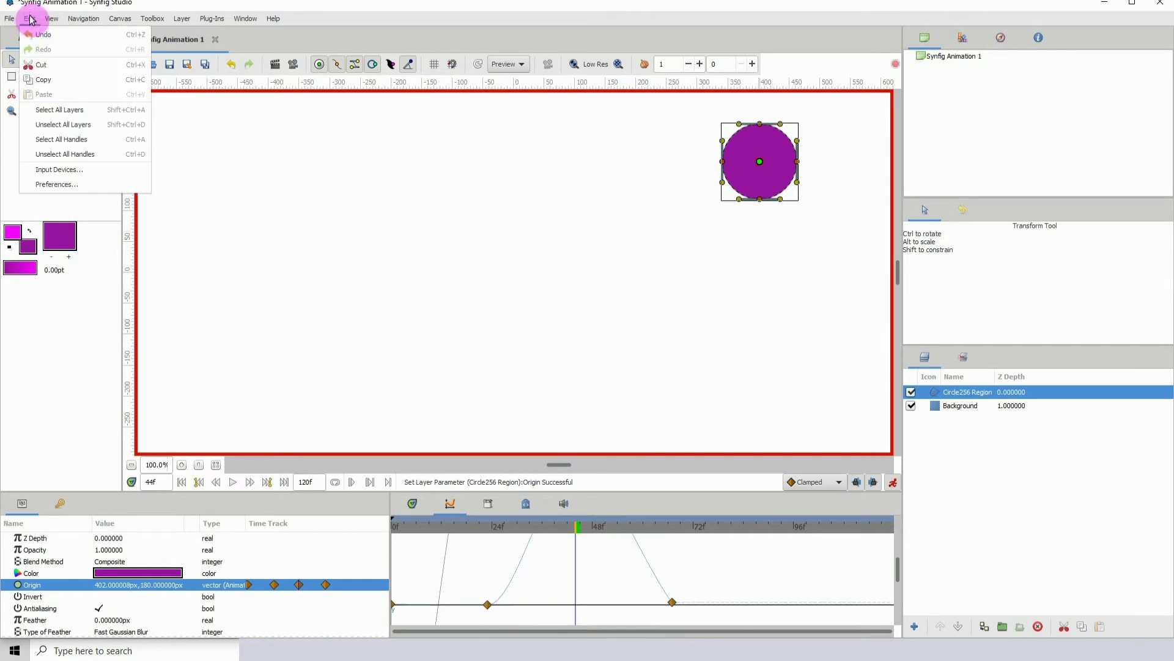
{"action": "left_click", "coordinate": [54, 20]}
{"action": "left_click", "coordinate": [55, 20]}
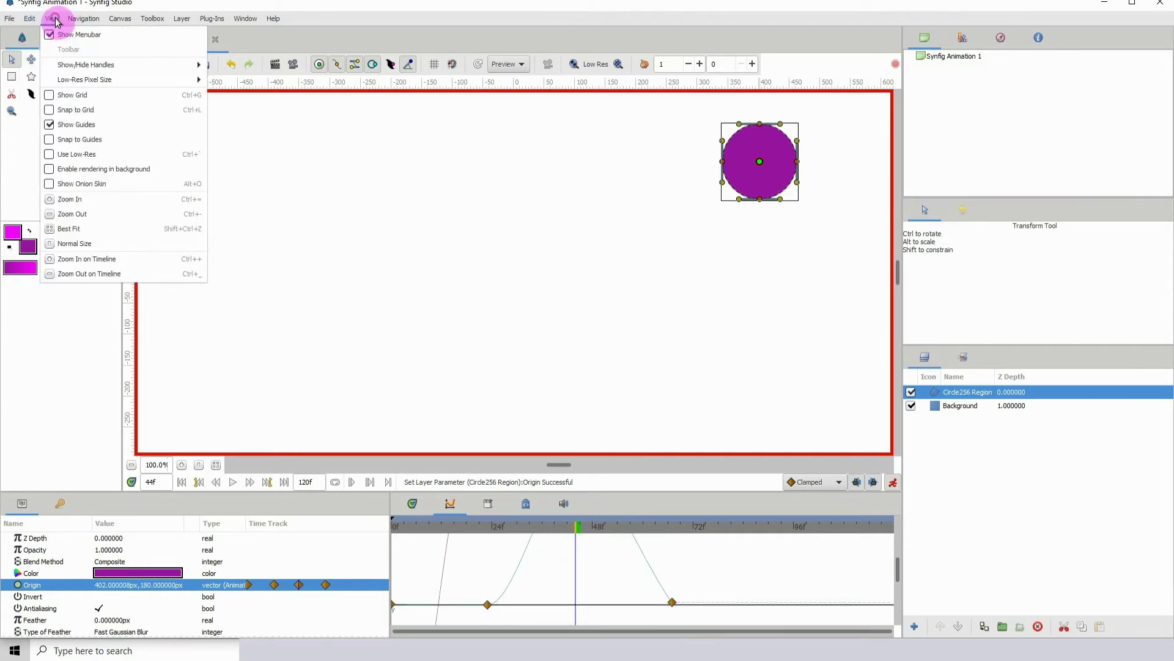
{"action": "left_click", "coordinate": [98, 274]}
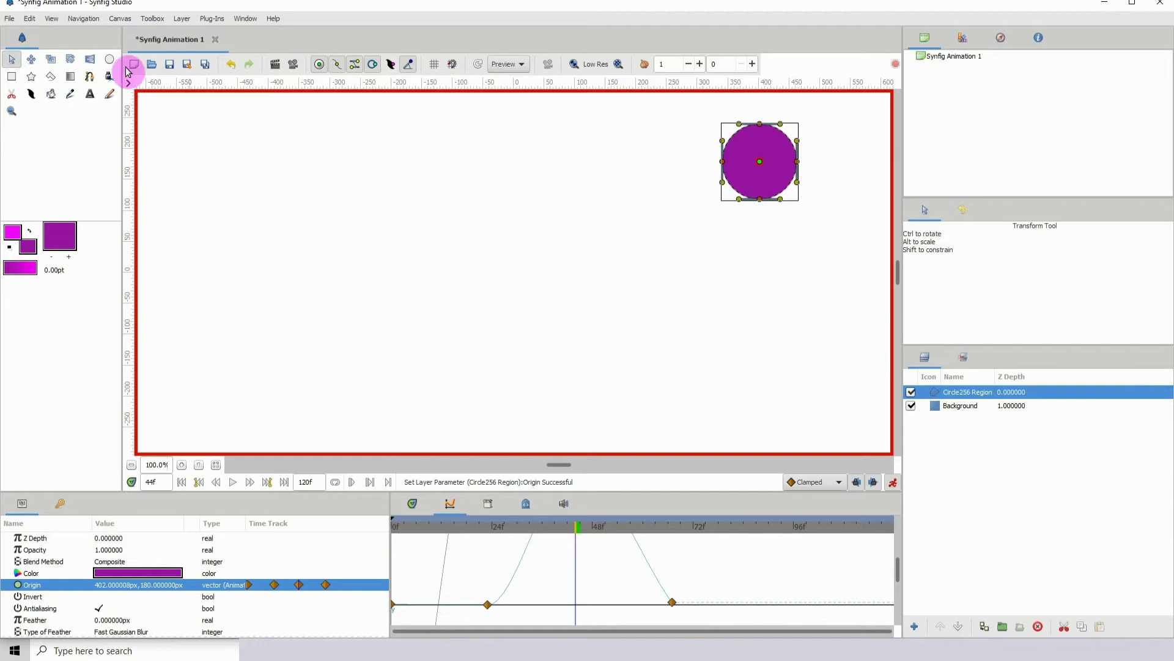
{"action": "left_click", "coordinate": [51, 20]}
{"action": "left_click", "coordinate": [86, 273]}
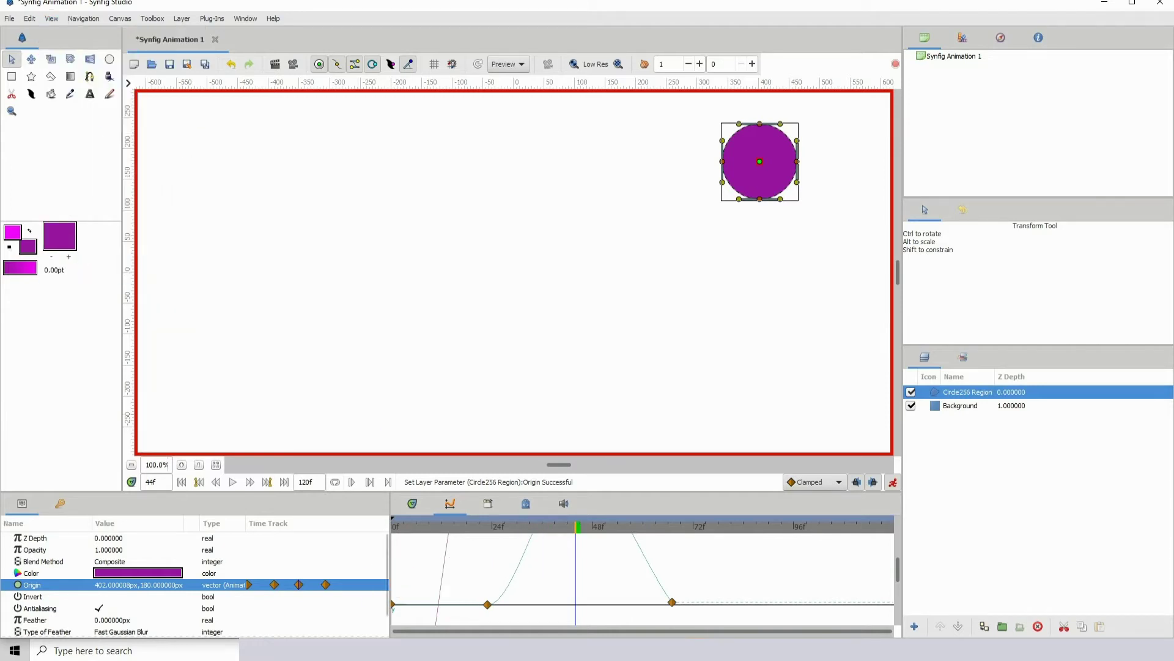
{"action": "scroll", "coordinate": [634, 560], "scroll_direction": "down", "scroll_amount": 2}
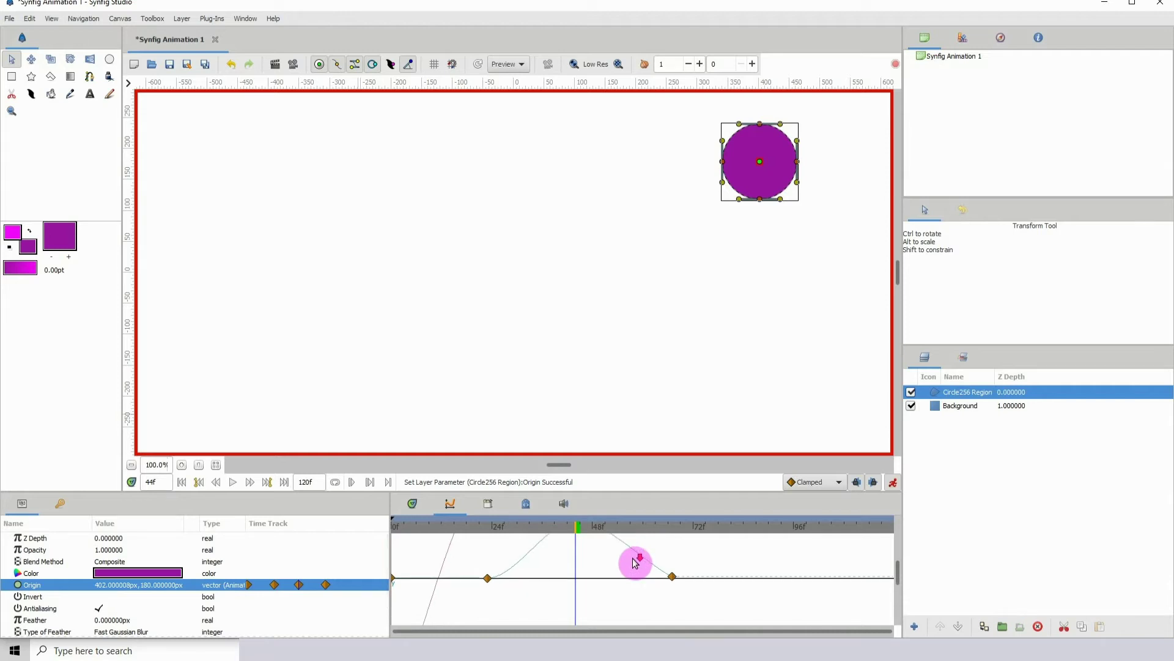
{"action": "scroll", "coordinate": [633, 560], "scroll_direction": "down", "scroll_amount": 2}
{"action": "scroll", "coordinate": [630, 559], "scroll_direction": "up", "scroll_amount": 4}
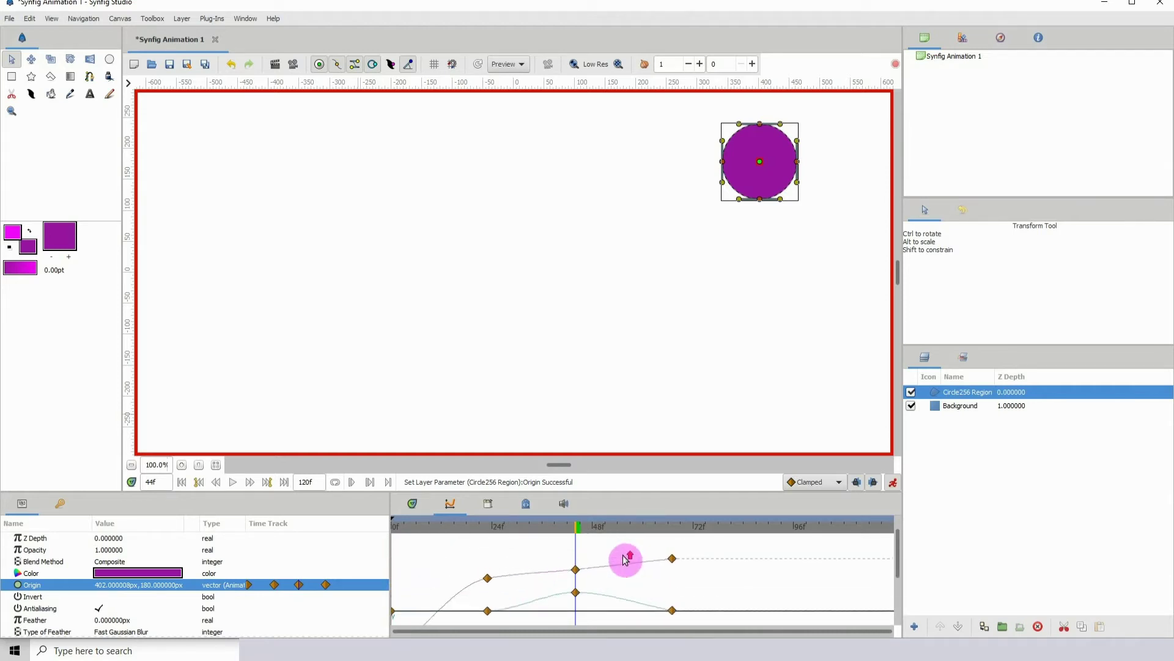
{"action": "scroll", "coordinate": [619, 557], "scroll_direction": "down", "scroll_amount": 2}
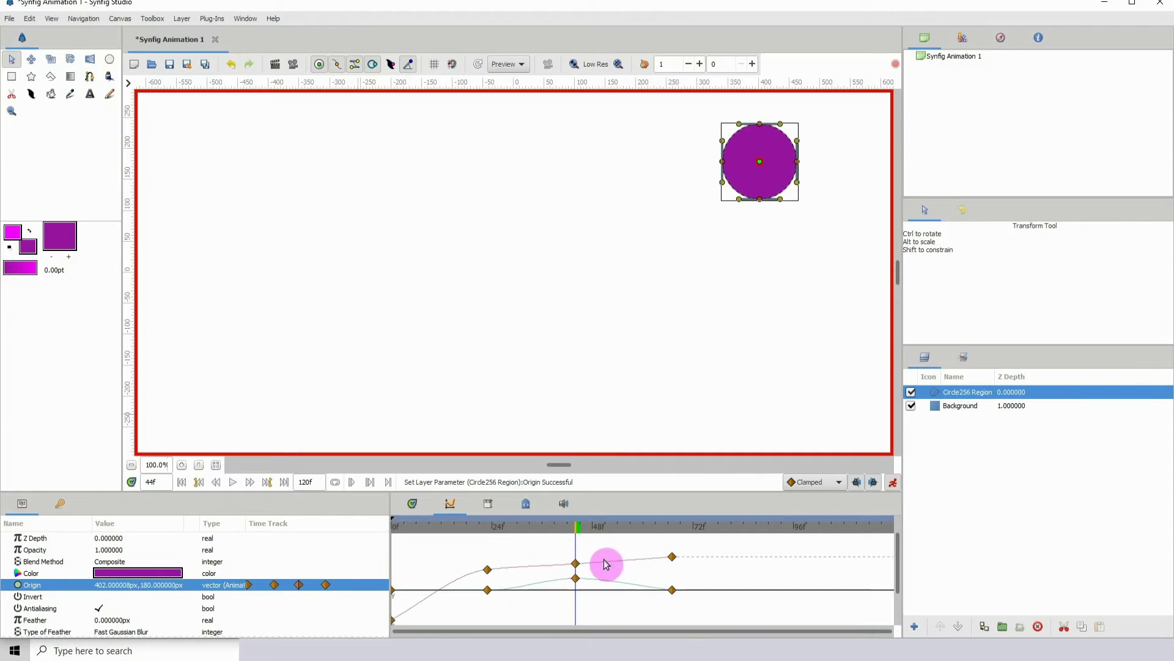
Try shifting the origin waypoints at frames 23, 44 and 67 together 10 frames later, and undo the time shift
{"action": "mouse_move", "coordinate": [486, 592]}
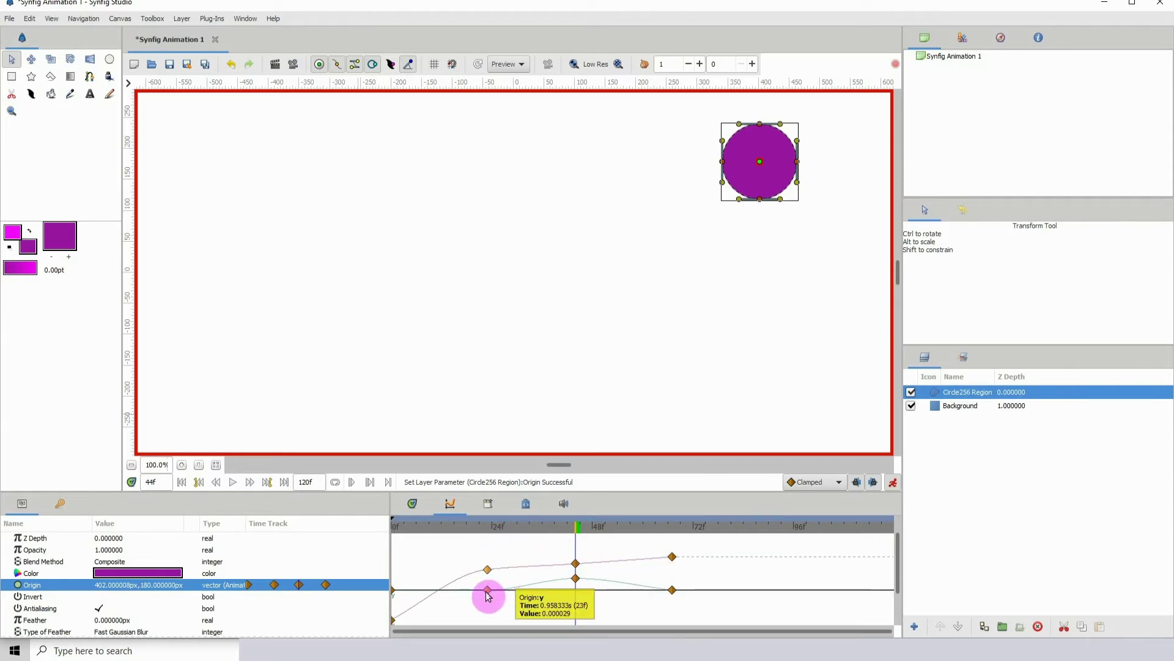
{"action": "left_click_drag", "start_coordinate": [476, 555], "coordinate": [743, 610]}
{"action": "left_click_drag", "start_coordinate": [673, 590], "coordinate": [710, 593]}
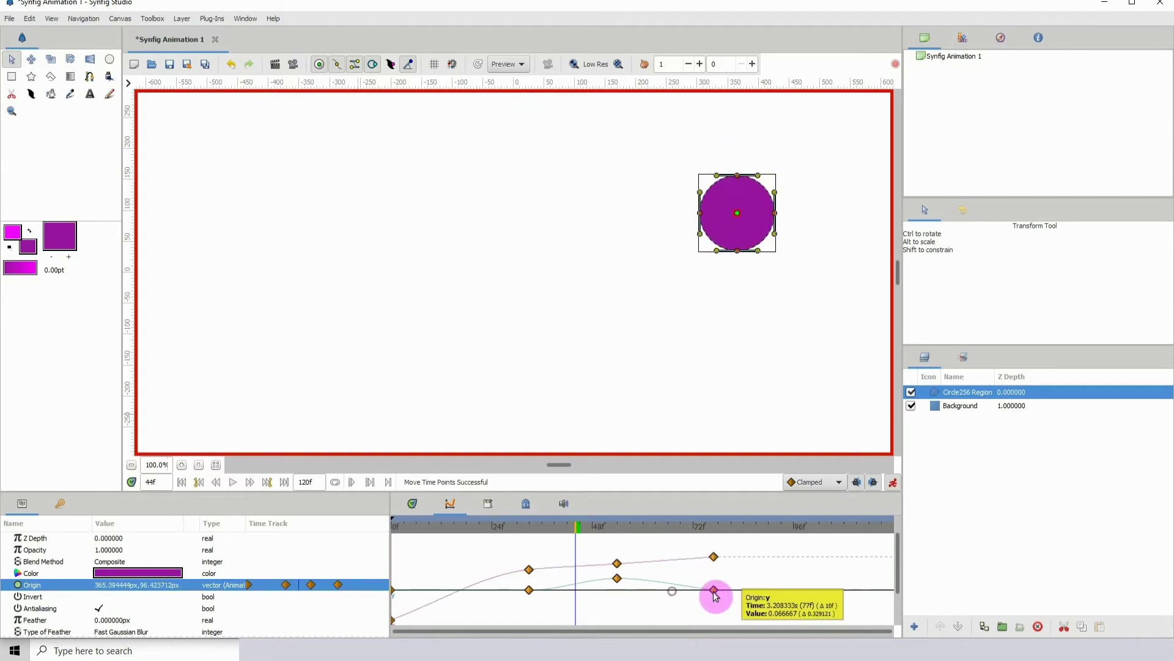
{"action": "key", "text": "ctrl+z"}
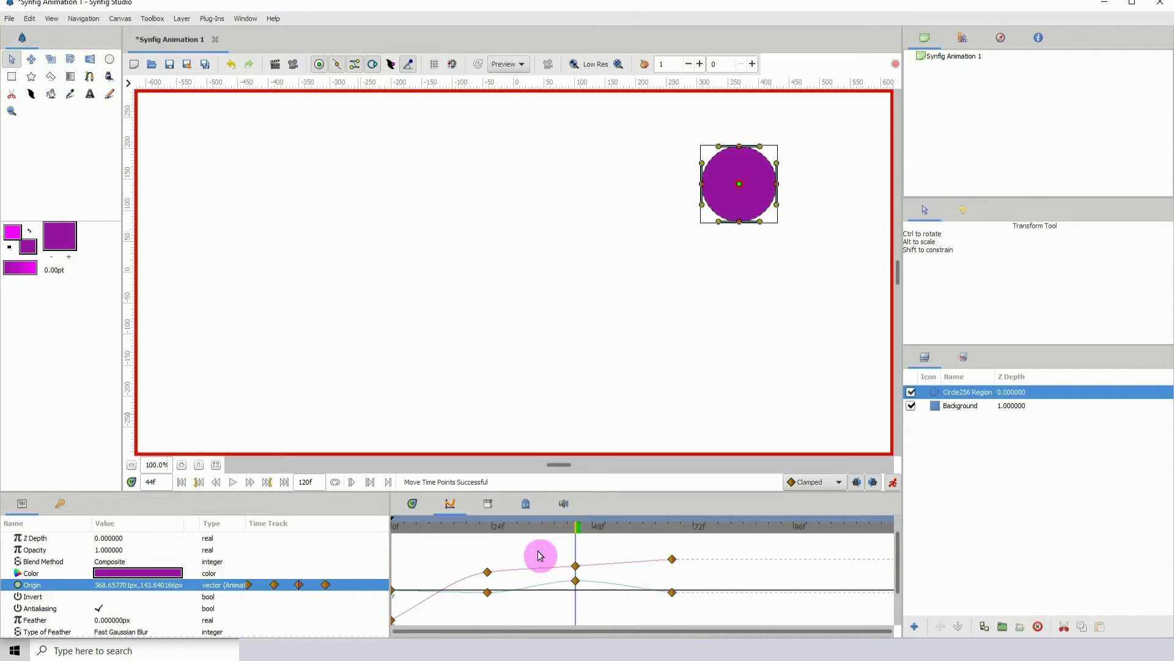
Move the origin x-curve waypoint at frame 23 to frame 18, and the one at frame 44 to frame 45 with value about -2.76
{"action": "mouse_move", "coordinate": [489, 573]}
{"action": "left_mouse_down"}
{"action": "mouse_move", "coordinate": [475, 588]}
{"action": "mouse_move", "coordinate": [475, 571]}
{"action": "mouse_move", "coordinate": [466, 576]}
{"action": "left_mouse_up"}
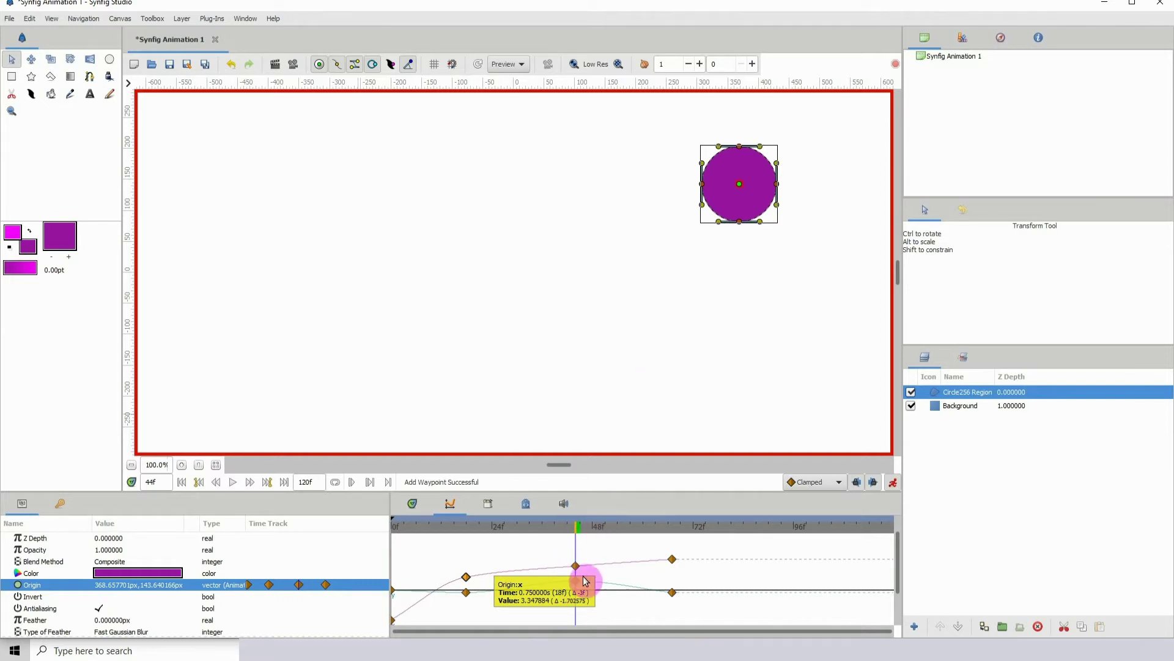
{"action": "left_click_drag", "start_coordinate": [574, 563], "coordinate": [580, 602]}
{"action": "left_click", "coordinate": [449, 592]}
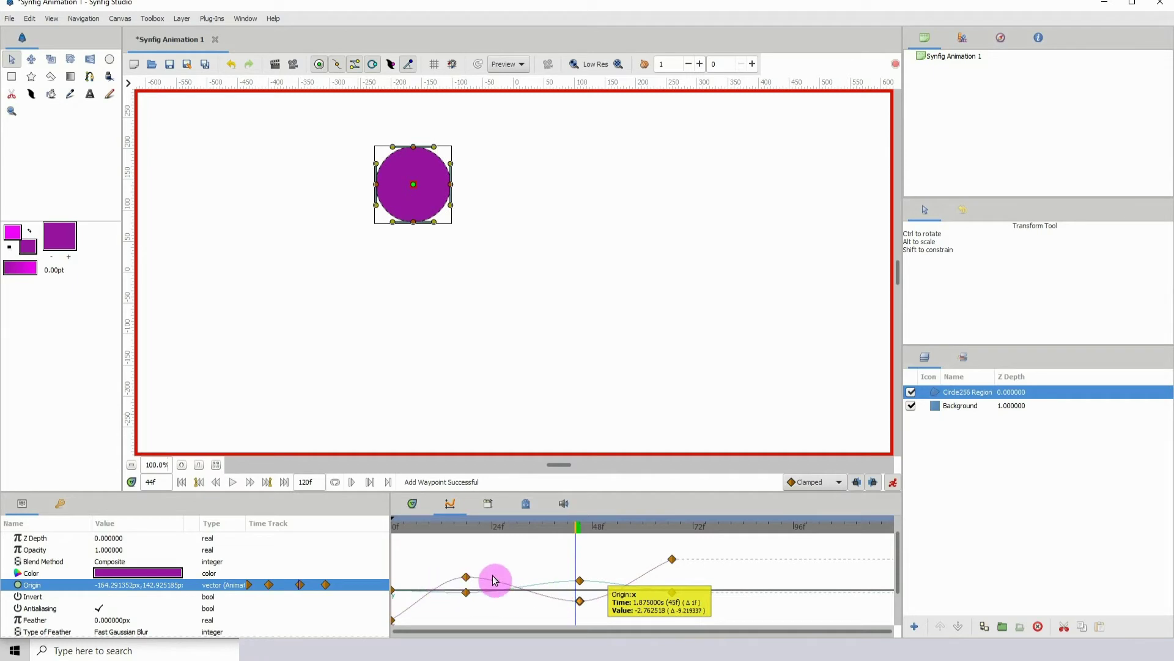
Scrub through the animation and reshape the origin curves at frame 45, raising the x value to about 0.21
{"action": "left_click_drag", "start_coordinate": [474, 532], "coordinate": [671, 535]}
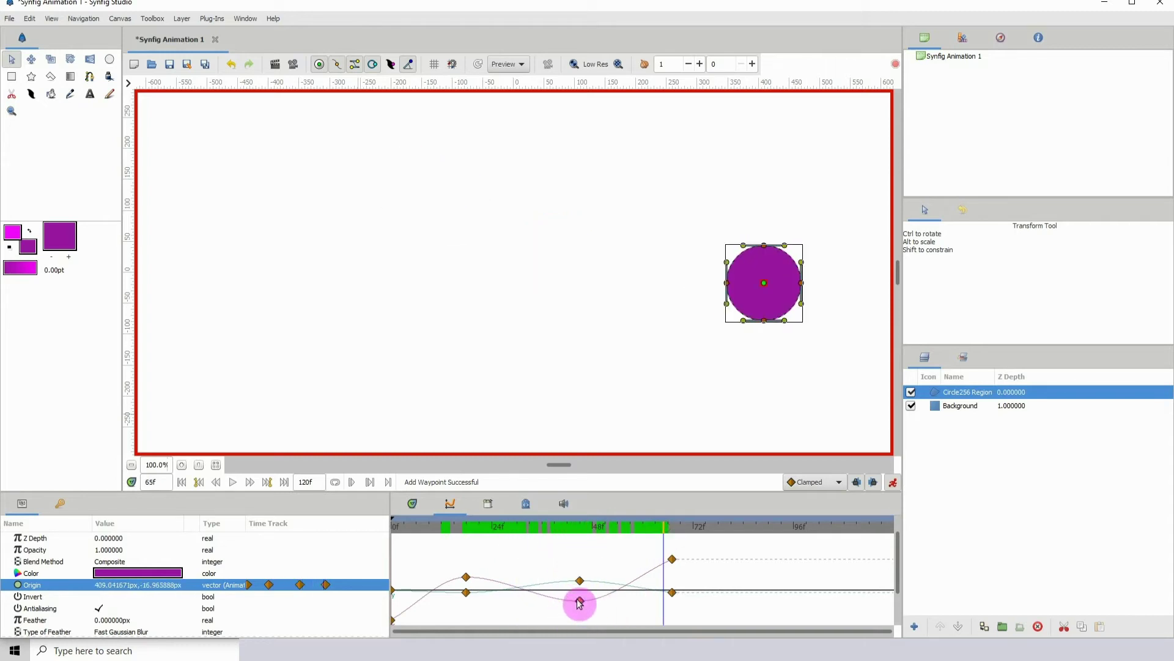
{"action": "left_click", "coordinate": [579, 527]}
{"action": "left_click_drag", "start_coordinate": [586, 530], "coordinate": [521, 558]}
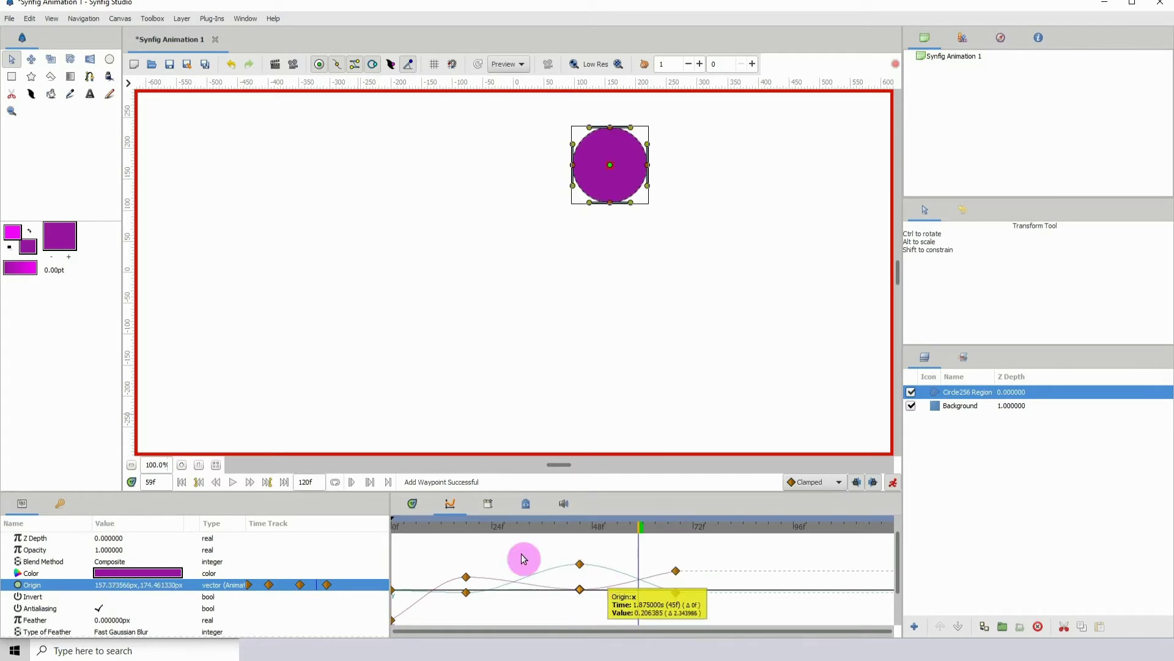
Set the origin waypoints at frames 18 and 45 to Ease In/Out interpolation
{"action": "right_click", "coordinate": [467, 592]}
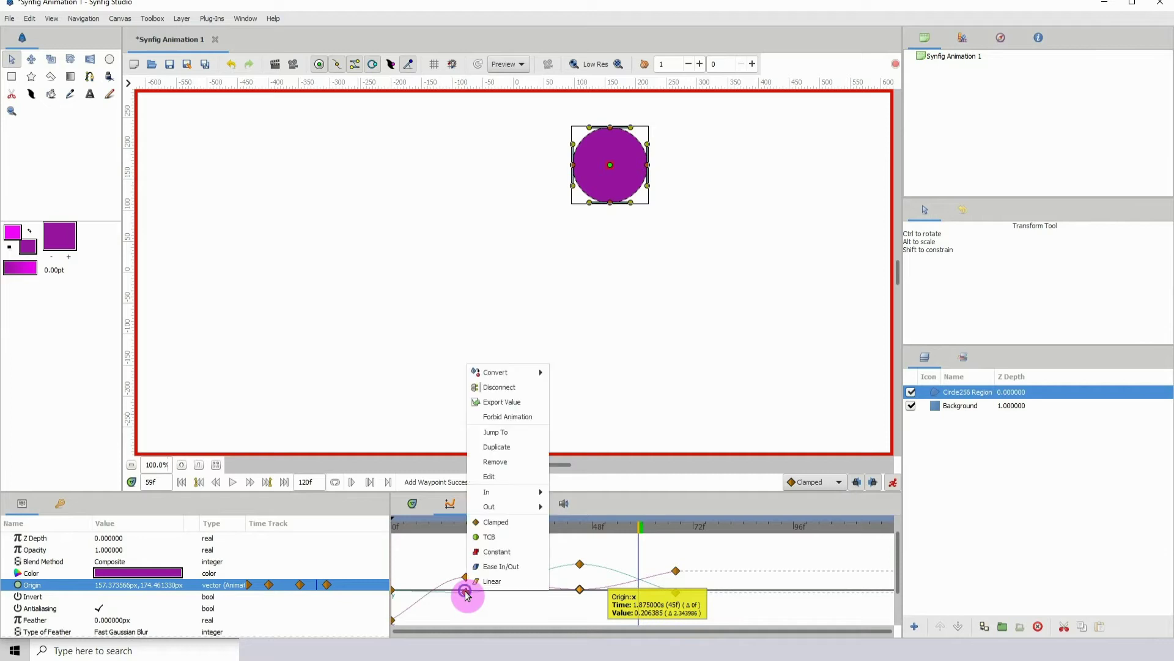
{"action": "left_click", "coordinate": [496, 566]}
{"action": "right_click", "coordinate": [580, 589]}
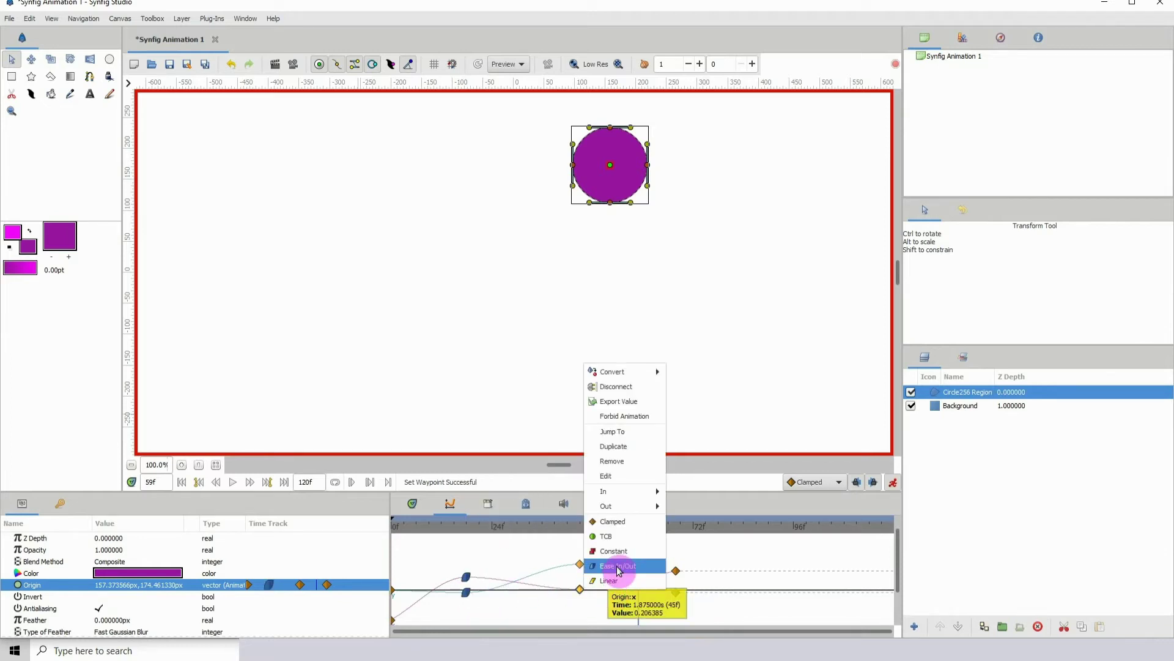
{"action": "left_click", "coordinate": [612, 566]}
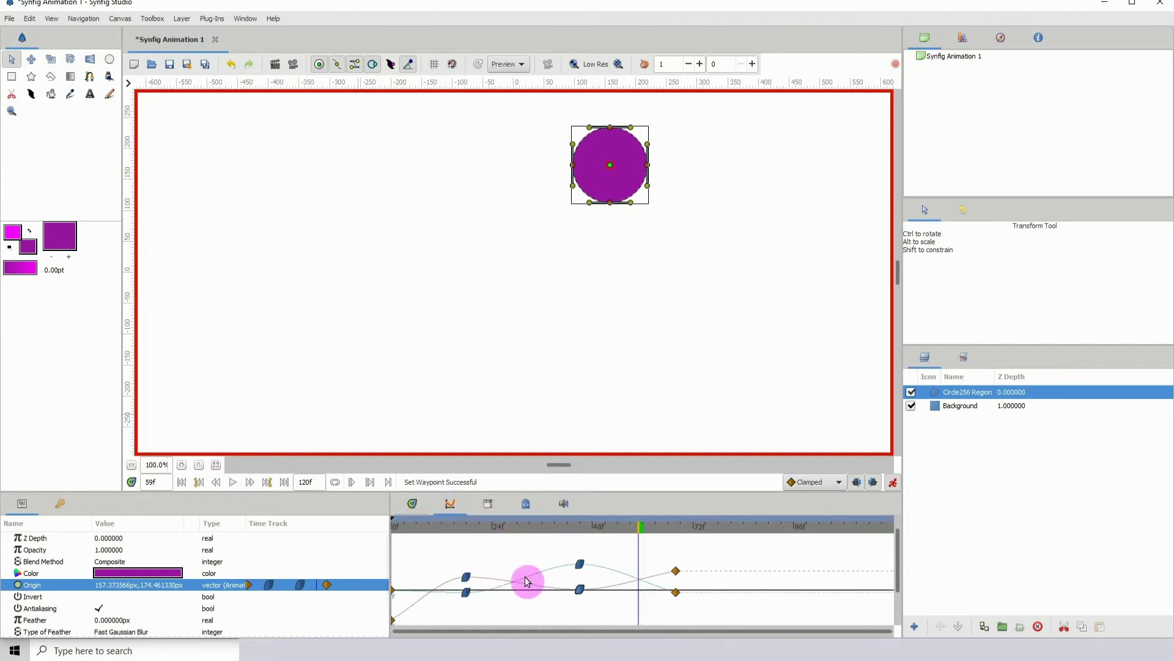
Try removing the origin waypoint at frame 67, and undo both the removal and the accidental deletion of the circle layer
{"action": "left_click", "coordinate": [675, 592], "text": "alt"}
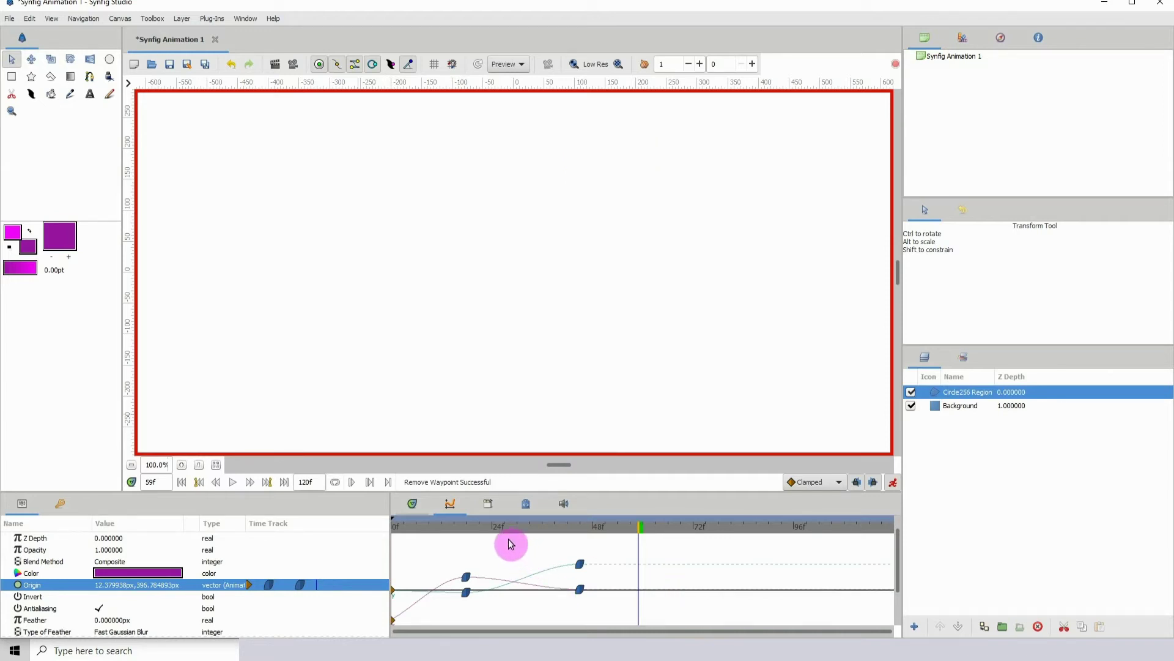
{"action": "left_click", "coordinate": [411, 503]}
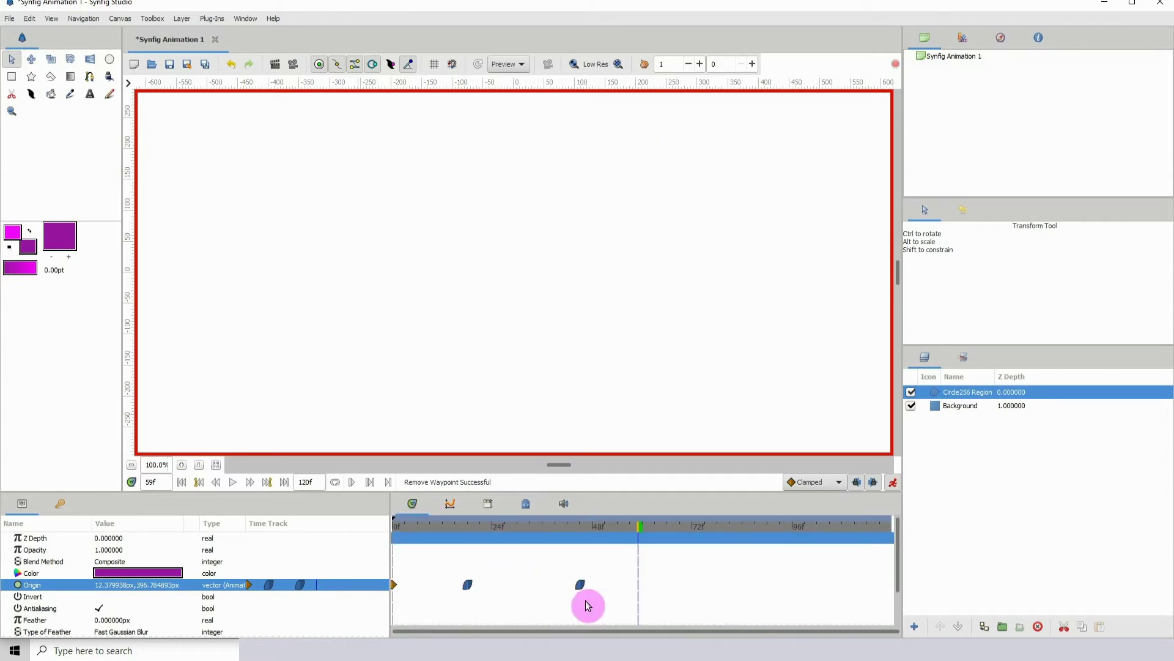
{"action": "key", "text": "Delete"}
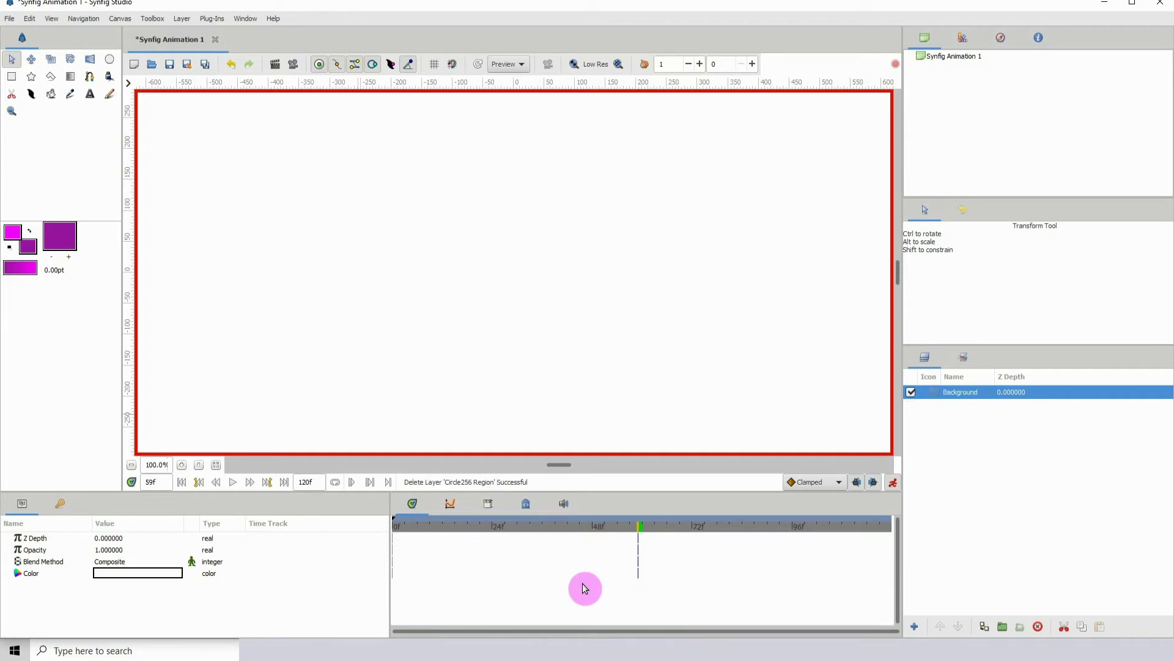
{"action": "key", "text": "ctrl+z"}
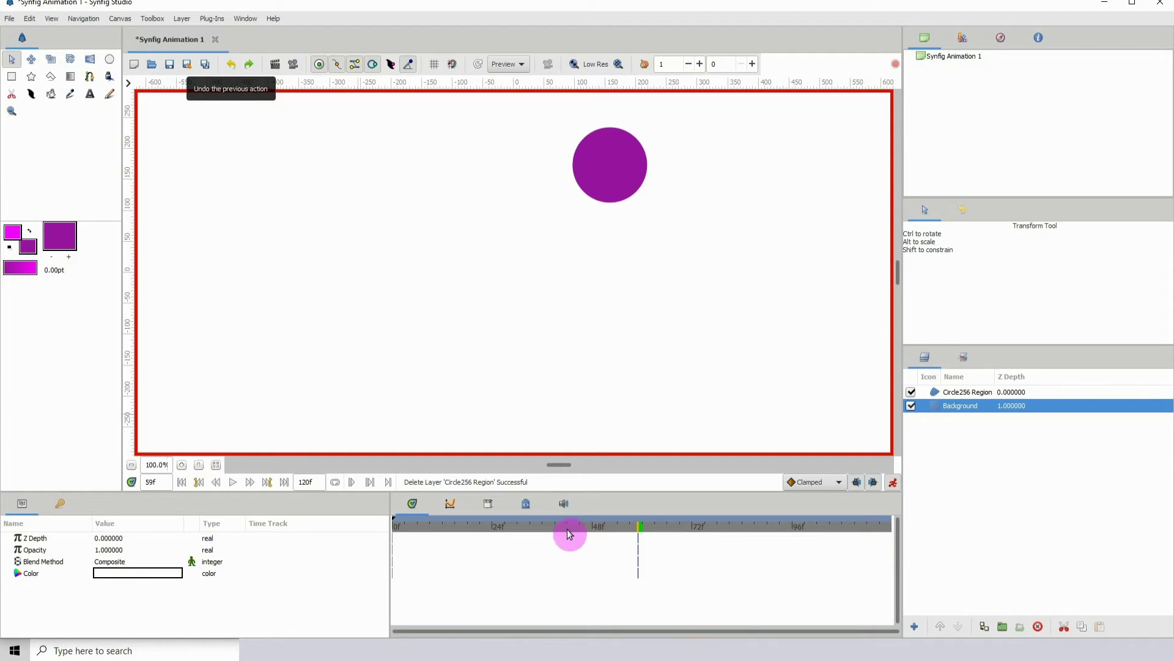
Turn off animate editing mode and delete the purple circle's layer, keeping only the background
{"action": "left_click", "coordinate": [450, 503]}
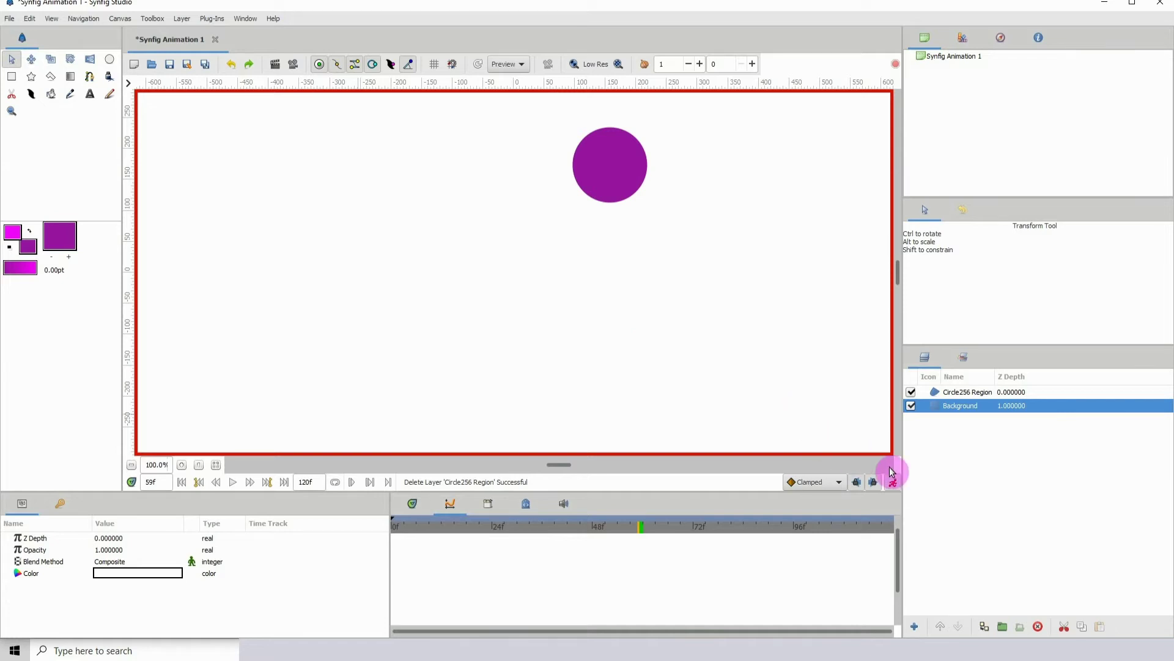
{"action": "left_click", "coordinate": [893, 482]}
{"action": "left_click", "coordinate": [968, 392]}
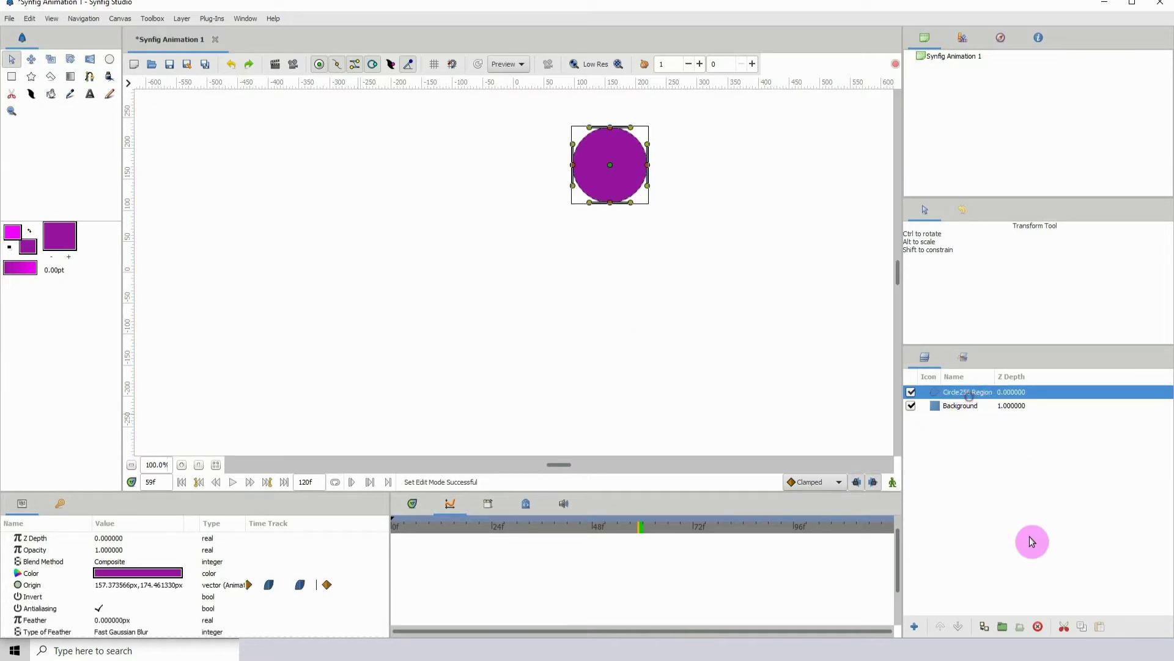
{"action": "left_click", "coordinate": [1038, 627]}
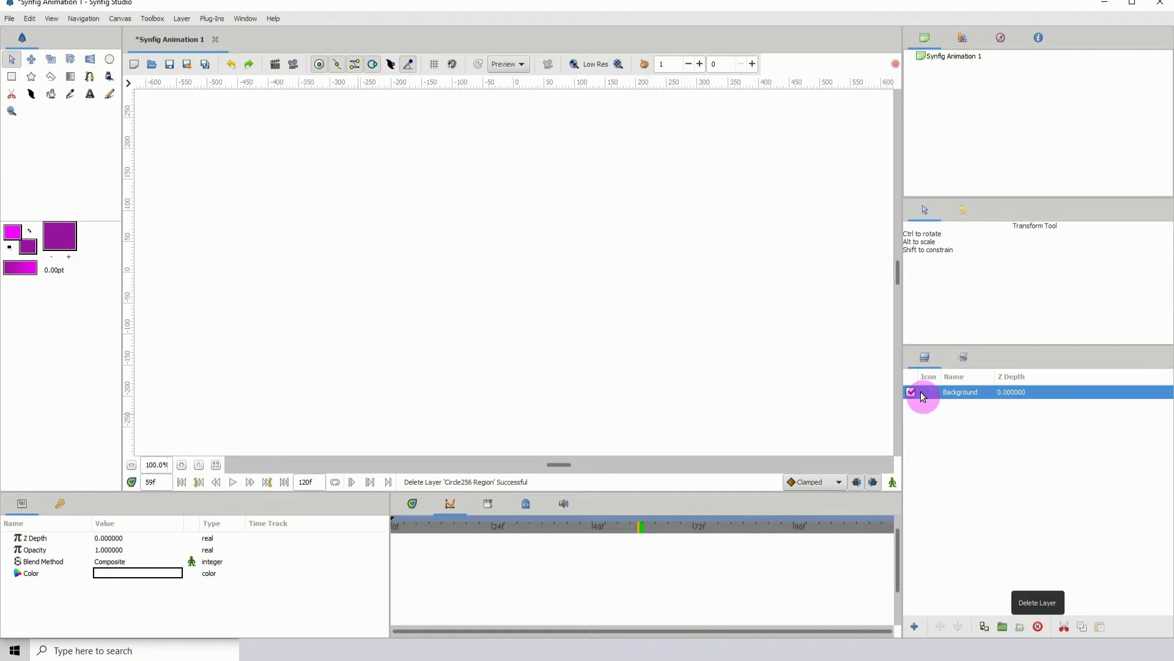
Add a Sound layer above the background using yowwhats.wav from the Downloads folder
{"action": "right_click", "coordinate": [972, 395]}
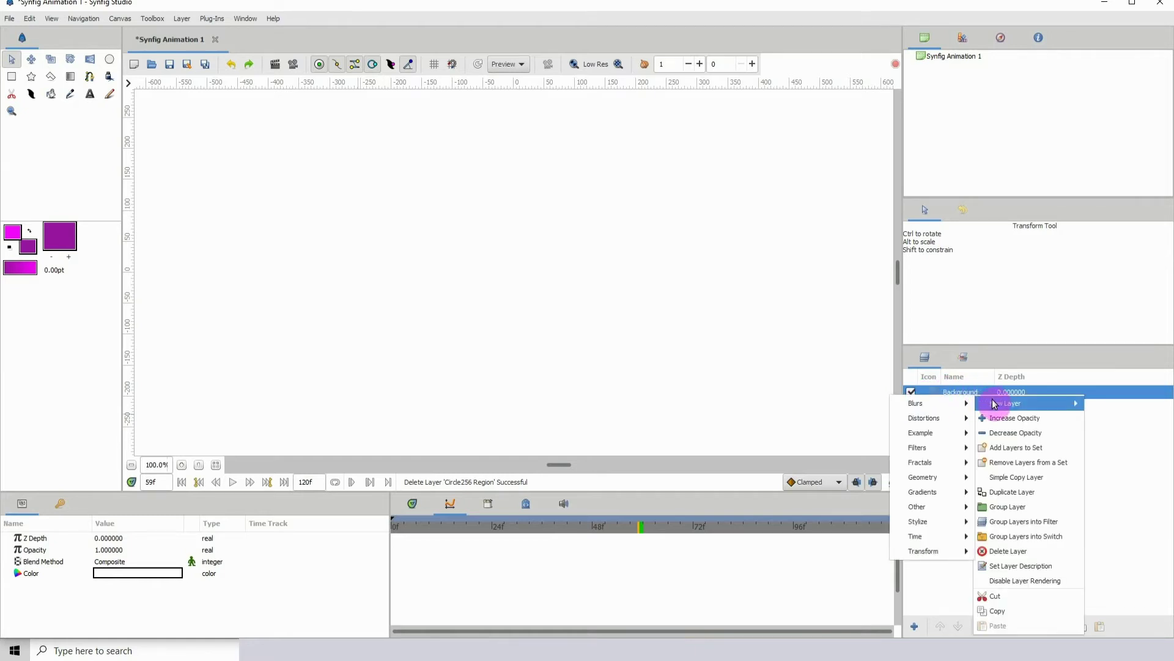
{"action": "mouse_move", "coordinate": [917, 506]}
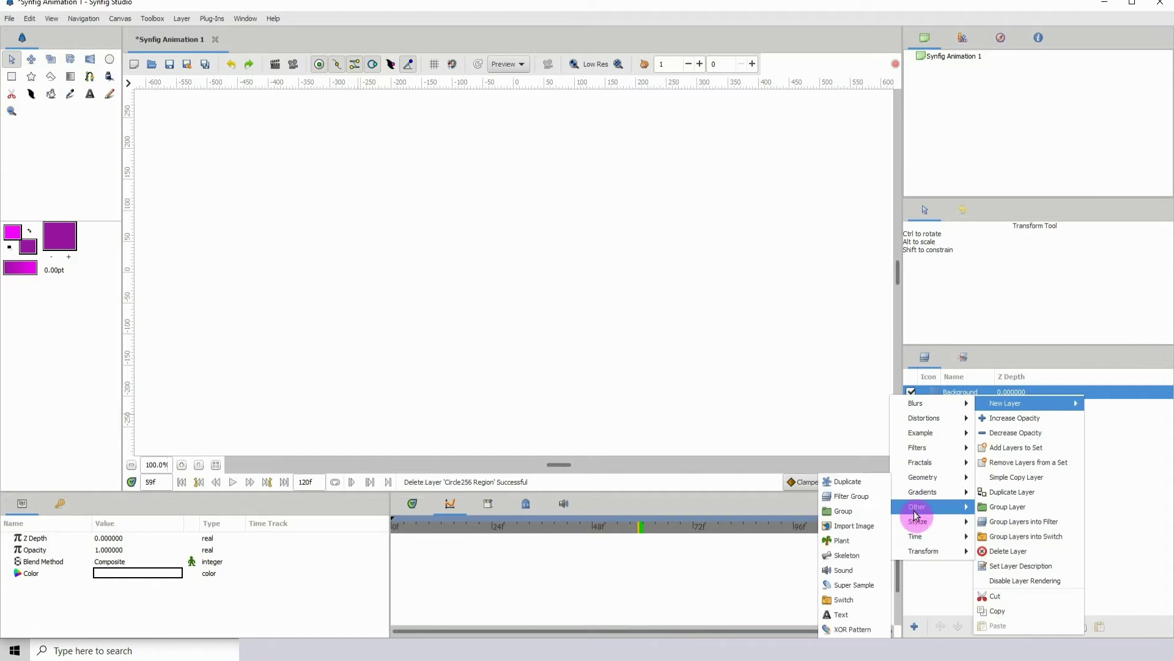
{"action": "left_click", "coordinate": [849, 564]}
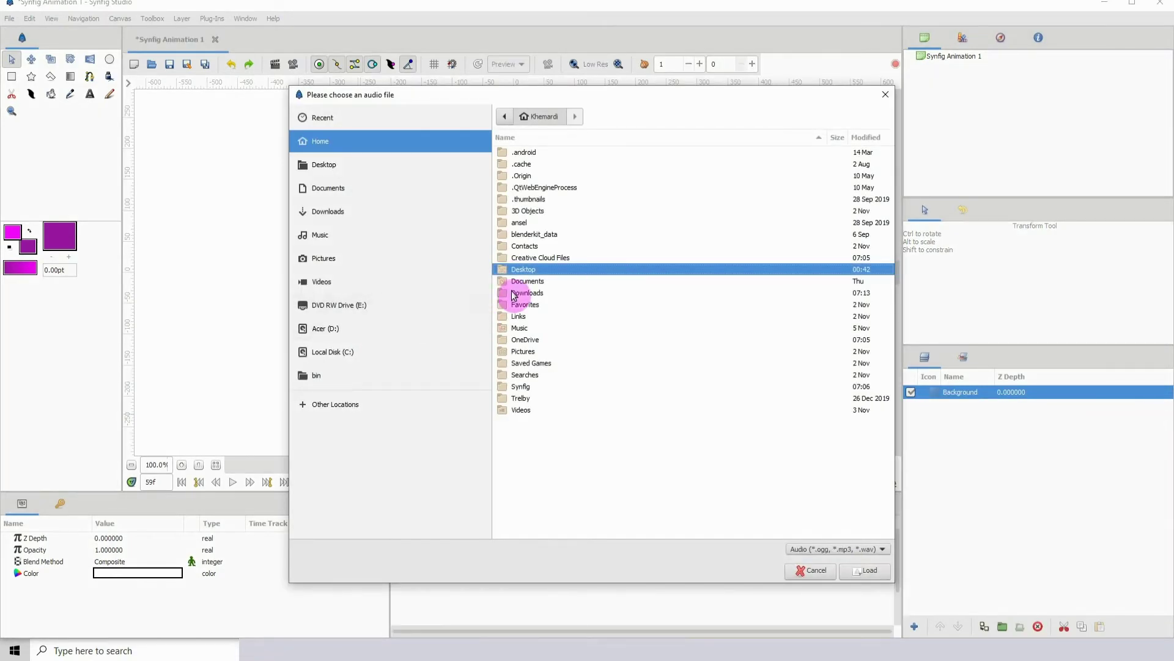
{"action": "double_click", "coordinate": [514, 294]}
{"action": "left_click", "coordinate": [519, 317]}
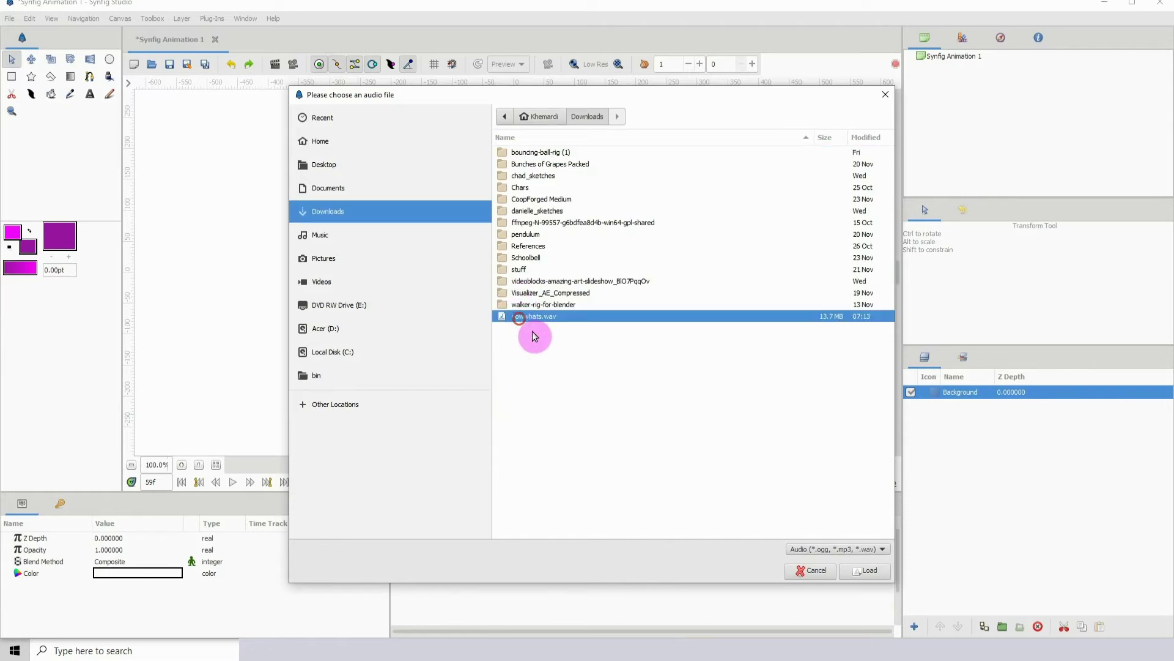
{"action": "left_click", "coordinate": [864, 571]}
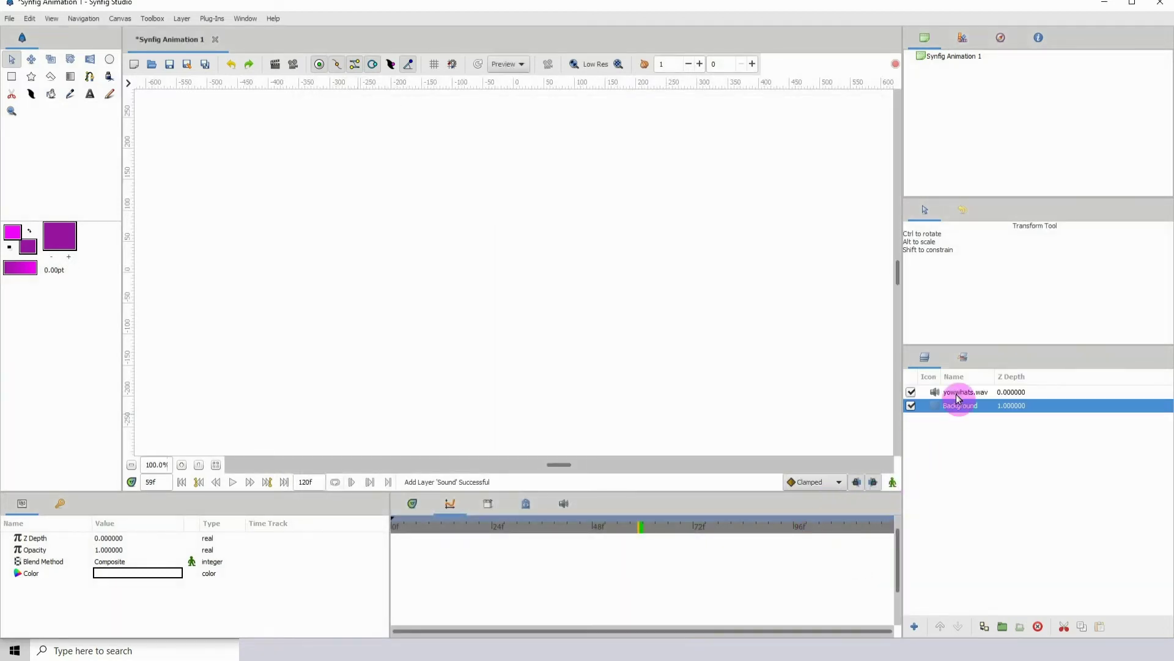
Select the sound layer and load the yowwhats WAV file from Downloads as the waveform along the timeline
{"action": "left_click", "coordinate": [964, 393]}
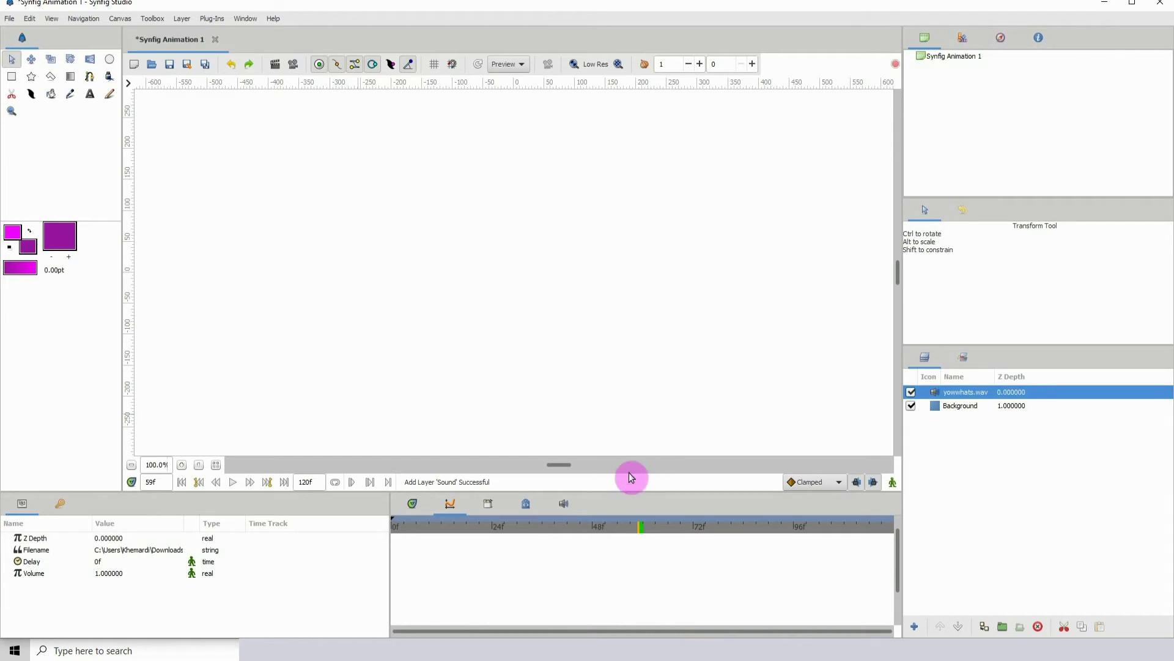
{"action": "left_click", "coordinate": [564, 506]}
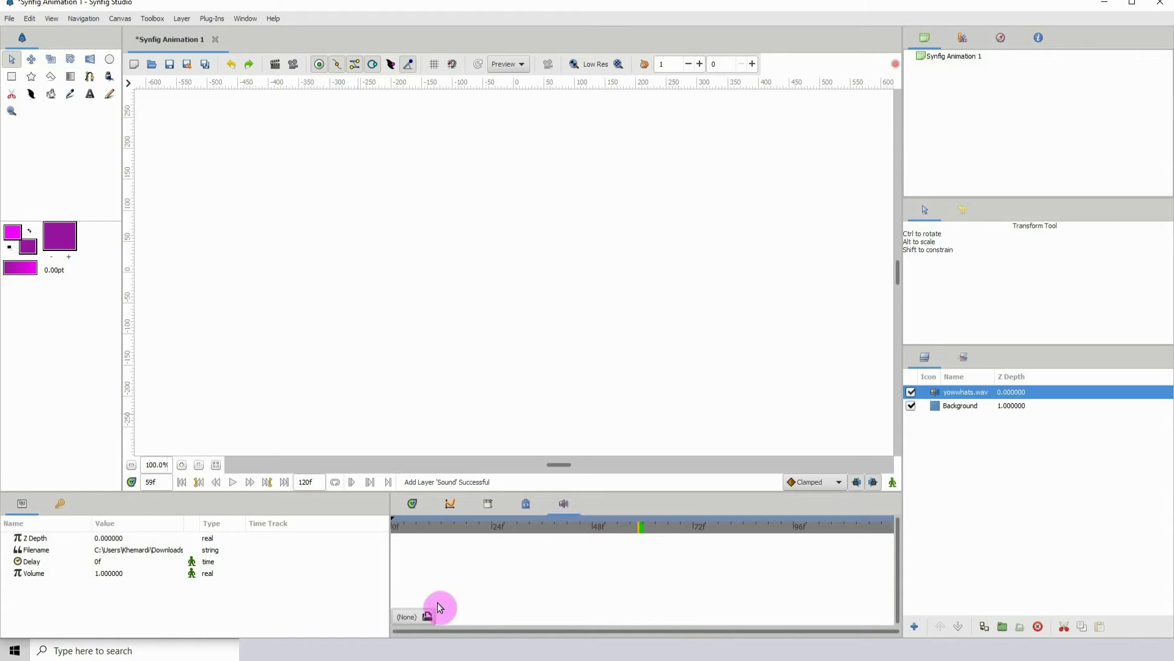
{"action": "left_click", "coordinate": [420, 618]}
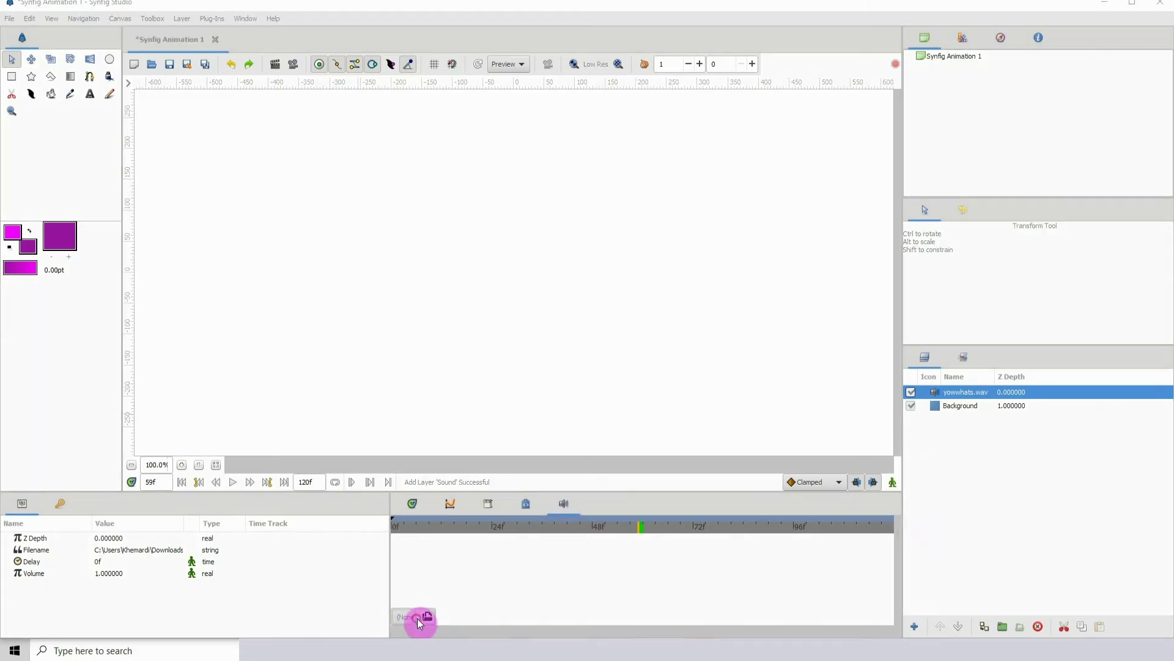
{"action": "left_click_drag", "start_coordinate": [336, 7], "coordinate": [413, 34]}
{"action": "left_click", "coordinate": [134, 268]}
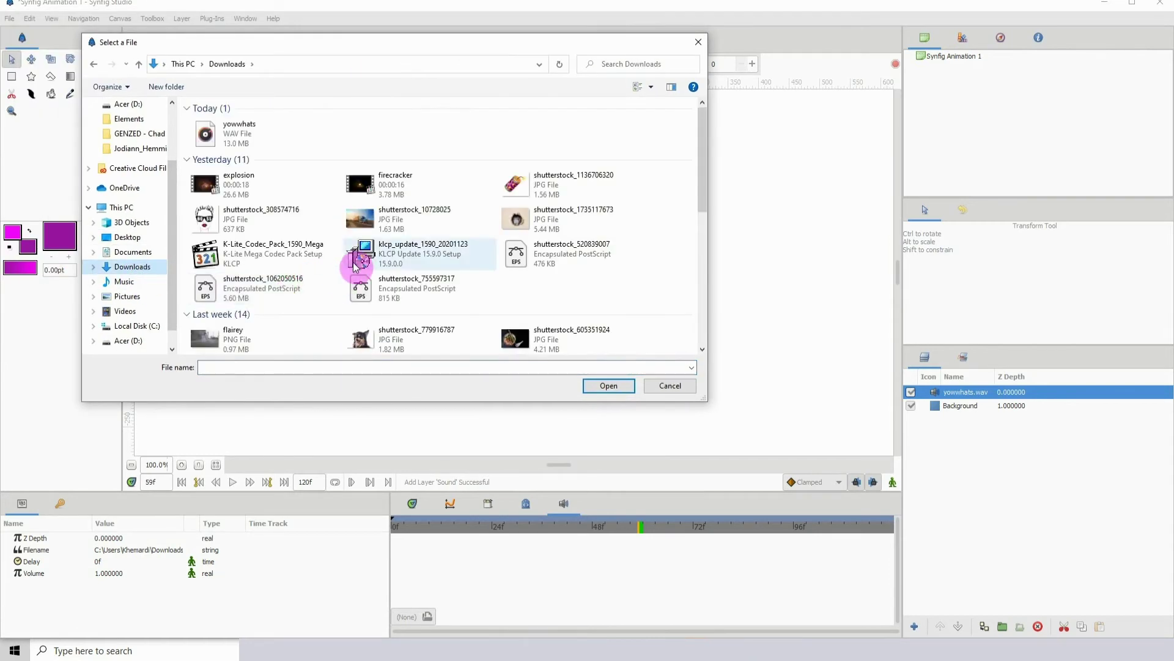
{"action": "left_click", "coordinate": [235, 130]}
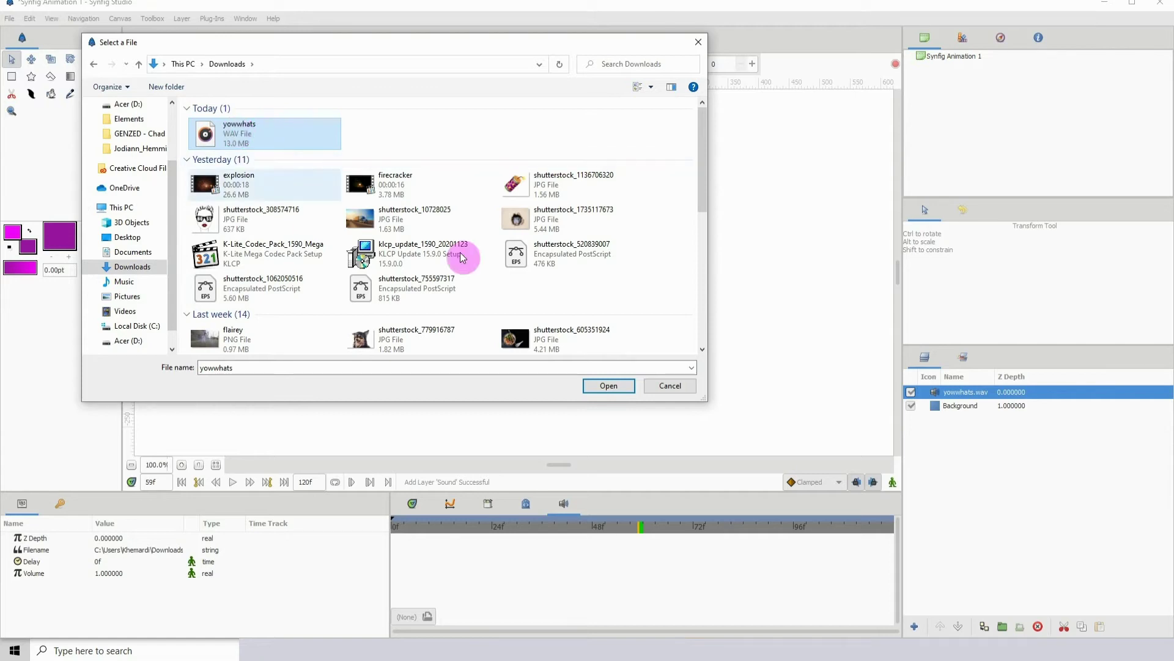
{"action": "left_click", "coordinate": [608, 386]}
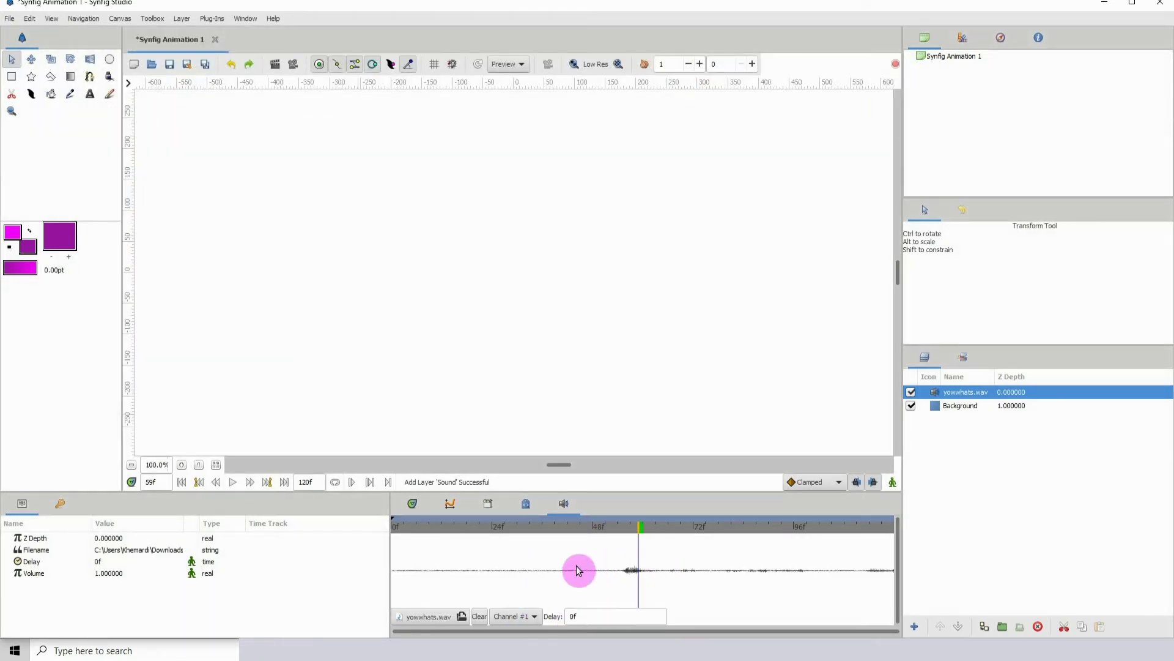
Scrub through and play back the audio to check the sound against its waveform
{"action": "left_click_drag", "start_coordinate": [551, 527], "coordinate": [314, 531]}
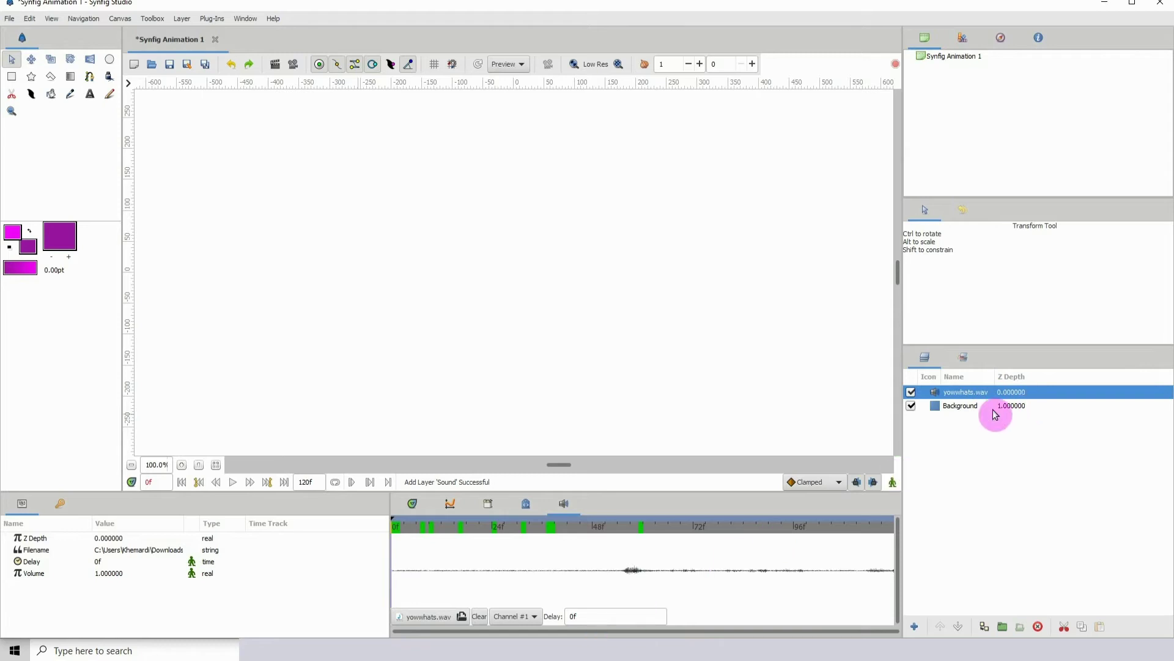
{"action": "right_click", "coordinate": [982, 393]}
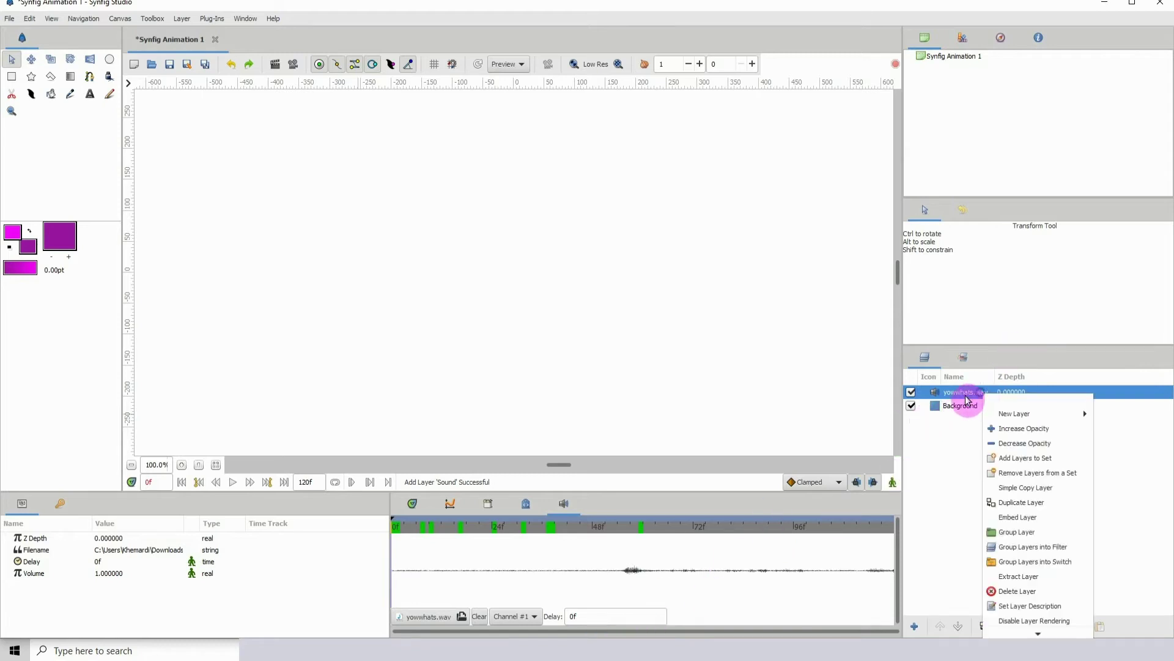
{"action": "left_click", "coordinate": [1141, 445]}
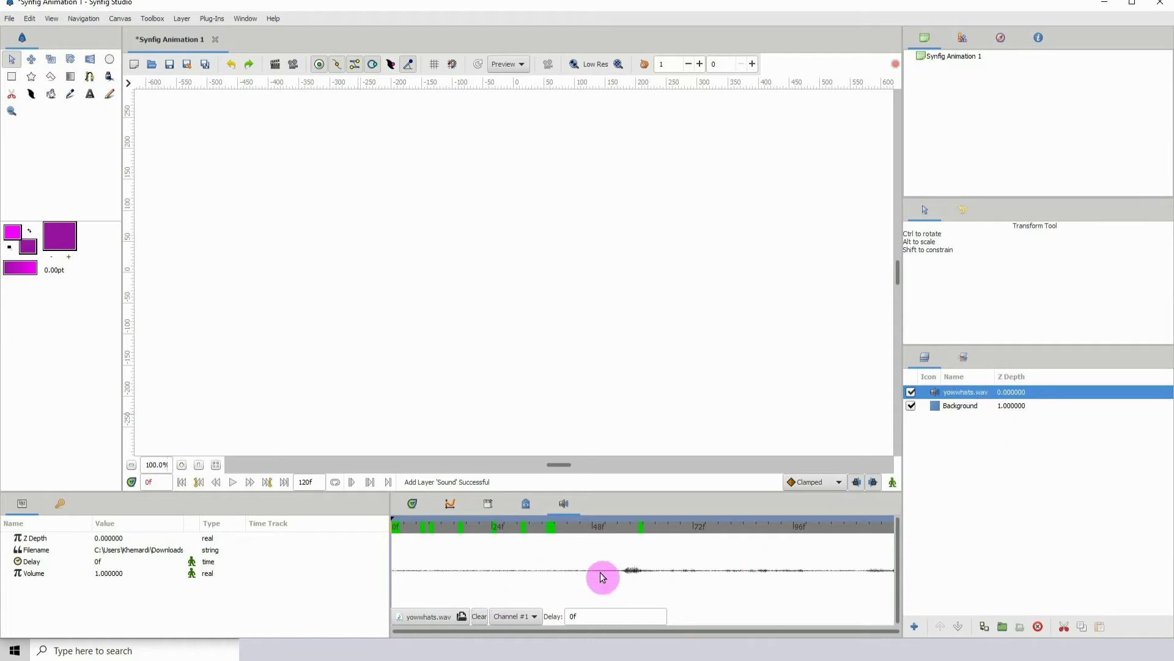
{"action": "left_click_drag", "start_coordinate": [569, 525], "coordinate": [444, 550]}
{"action": "left_click", "coordinate": [233, 483]}
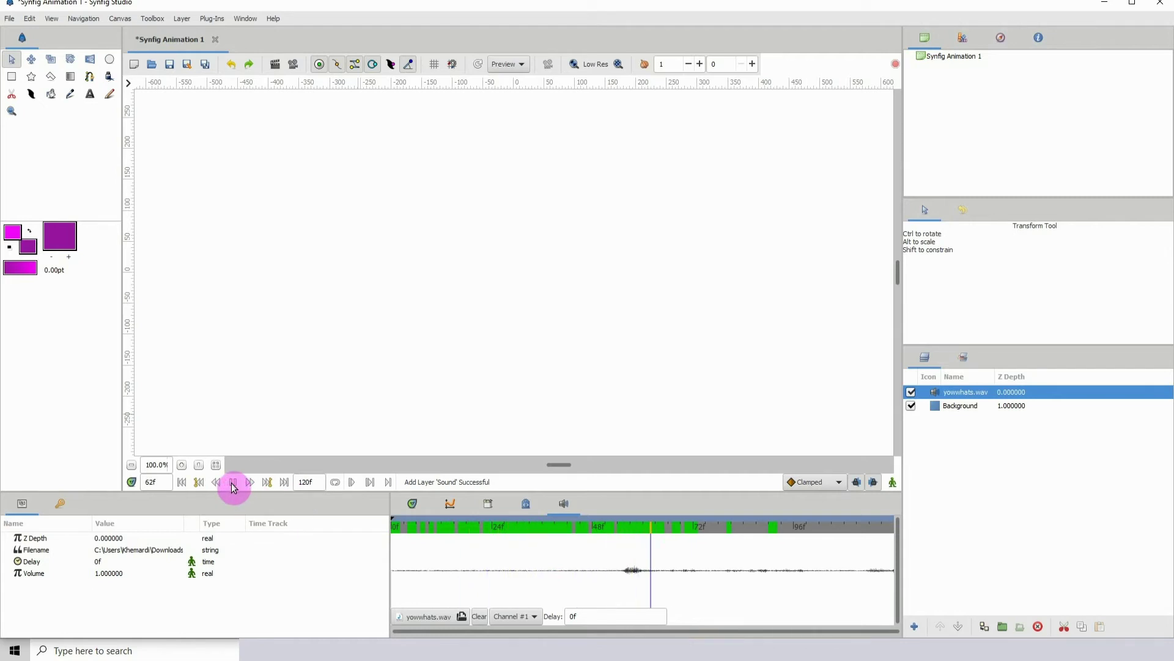
{"action": "left_click", "coordinate": [233, 483]}
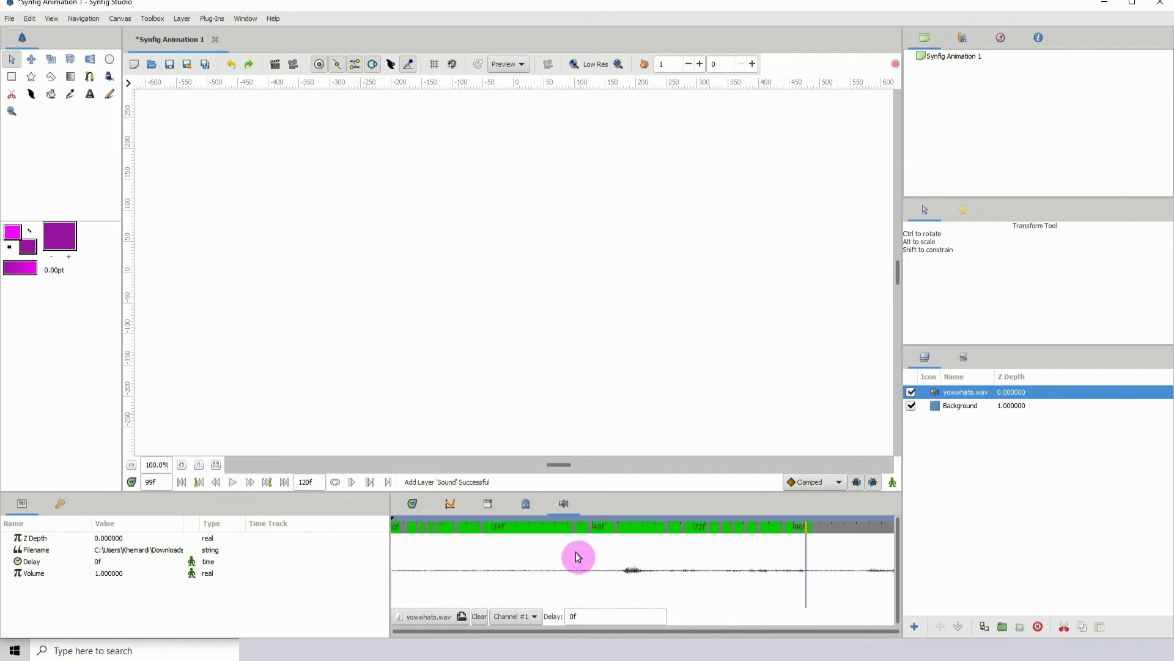
{"action": "left_click_drag", "start_coordinate": [581, 527], "coordinate": [433, 531]}
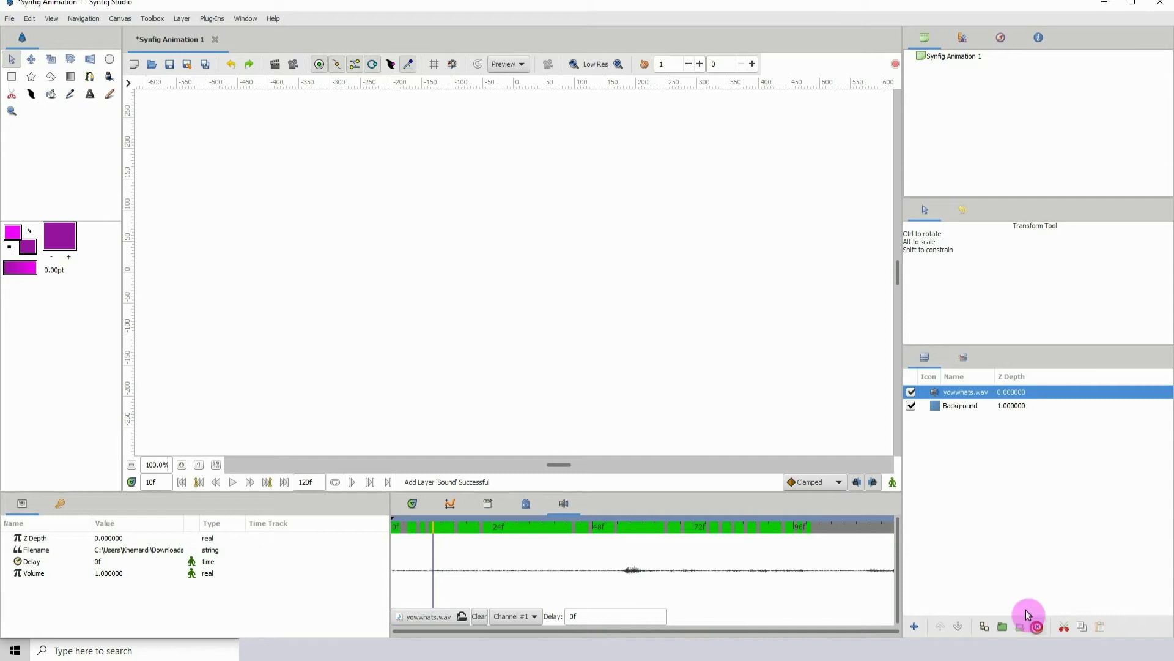
Delete the yowwhats.wav layer and draw a large purple circle centred at about (-321, 158) px
{"action": "left_click", "coordinate": [1038, 628]}
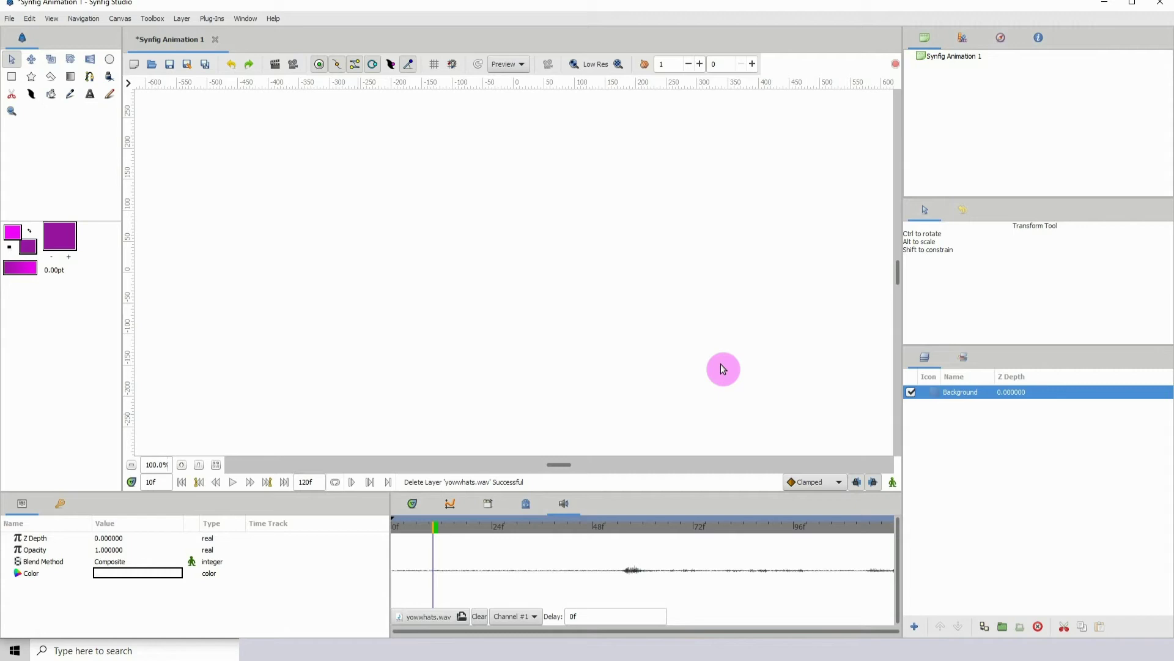
{"action": "left_click", "coordinate": [412, 503]}
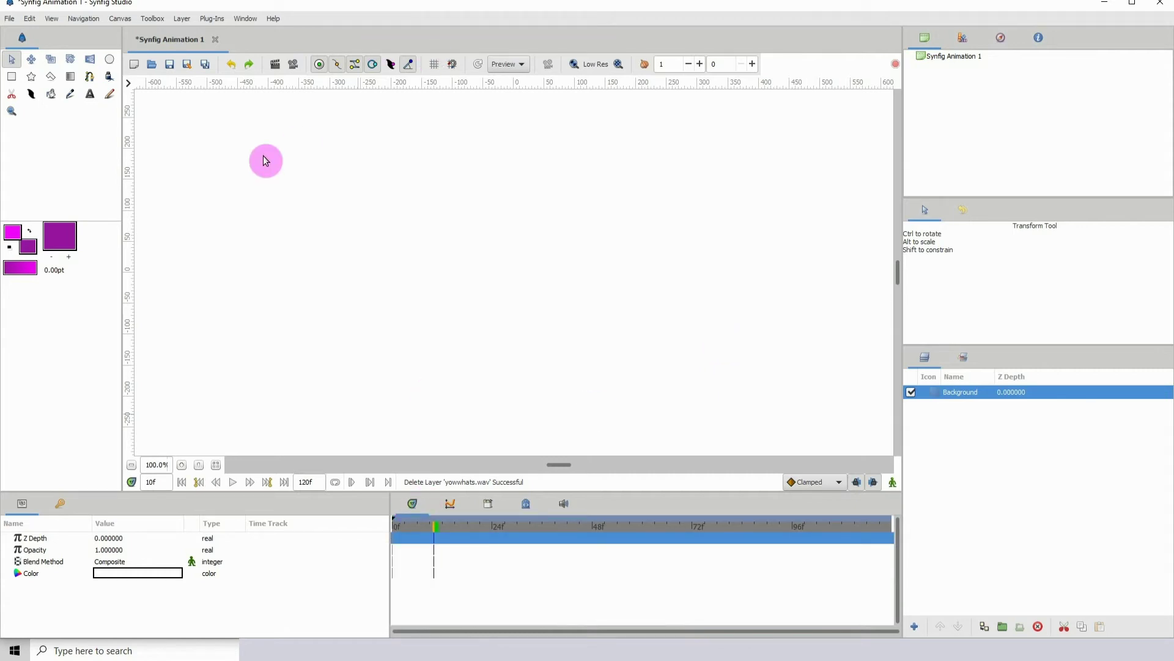
{"action": "left_click", "coordinate": [109, 59]}
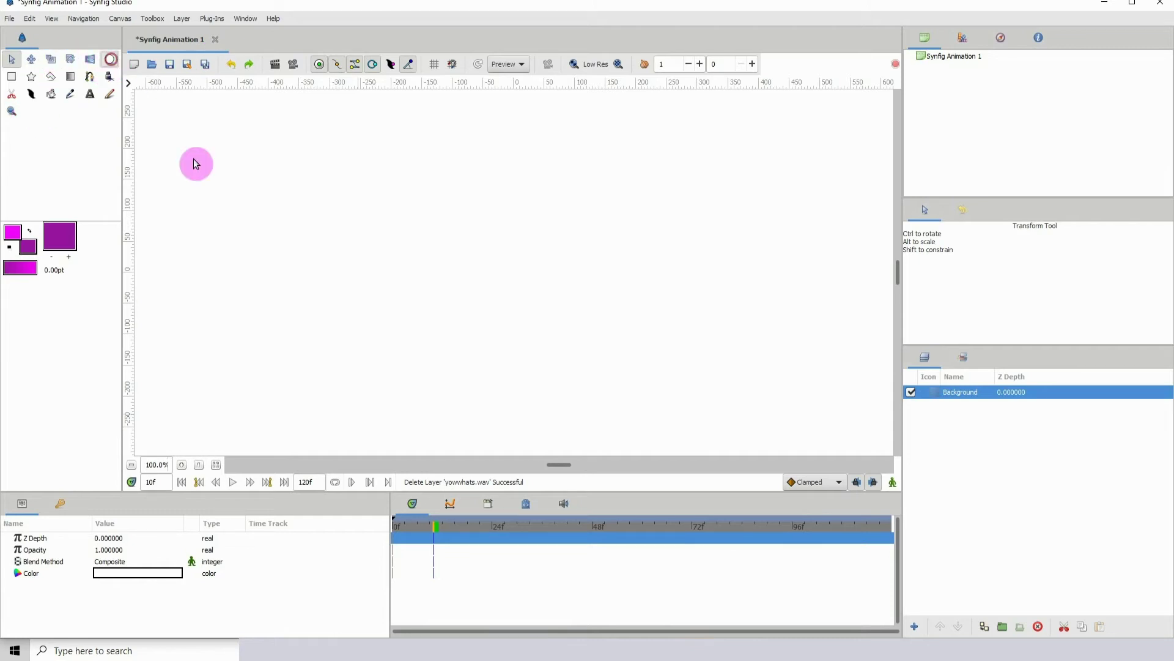
{"action": "left_click_drag", "start_coordinate": [317, 176], "coordinate": [412, 241]}
{"action": "left_click", "coordinate": [1048, 398]}
{"action": "key", "text": "alt+a"}
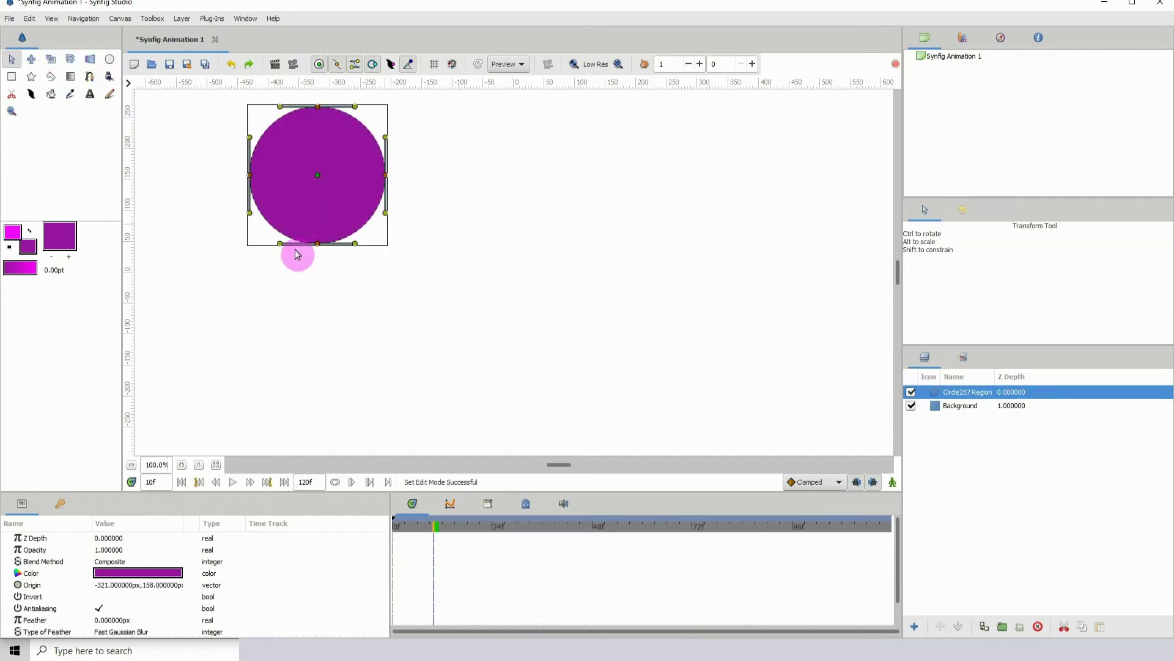
Turn on animate editing mode and move the circle's origin across to the right side of the canvas at frame 25
{"action": "left_click", "coordinate": [893, 483]}
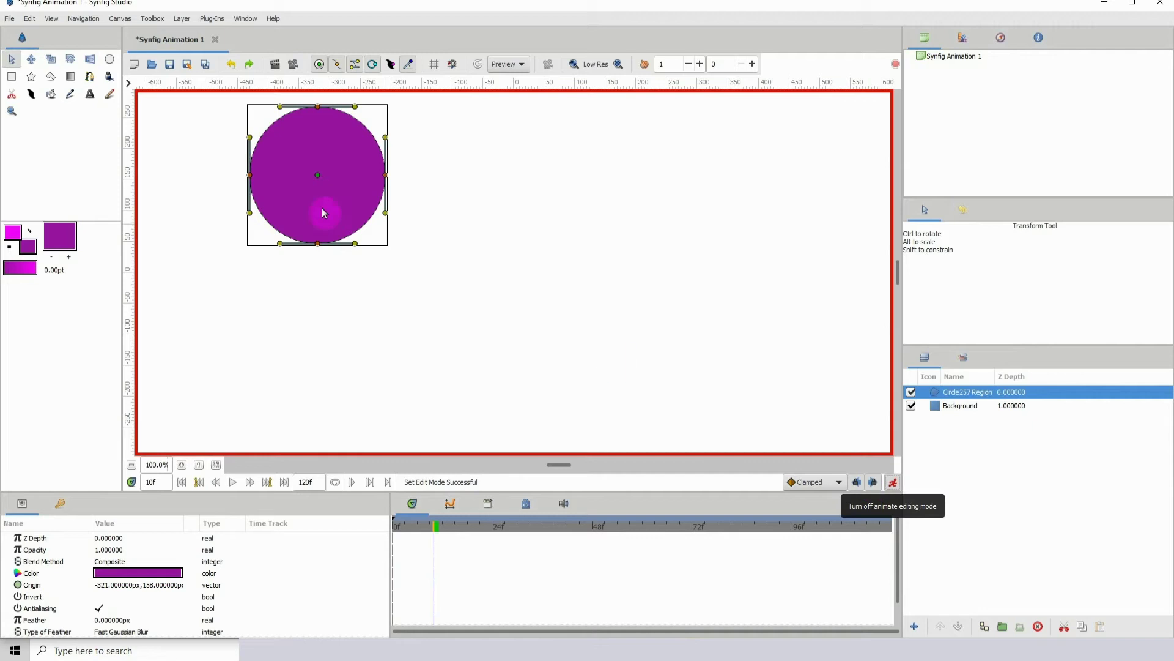
{"action": "left_click", "coordinate": [486, 532]}
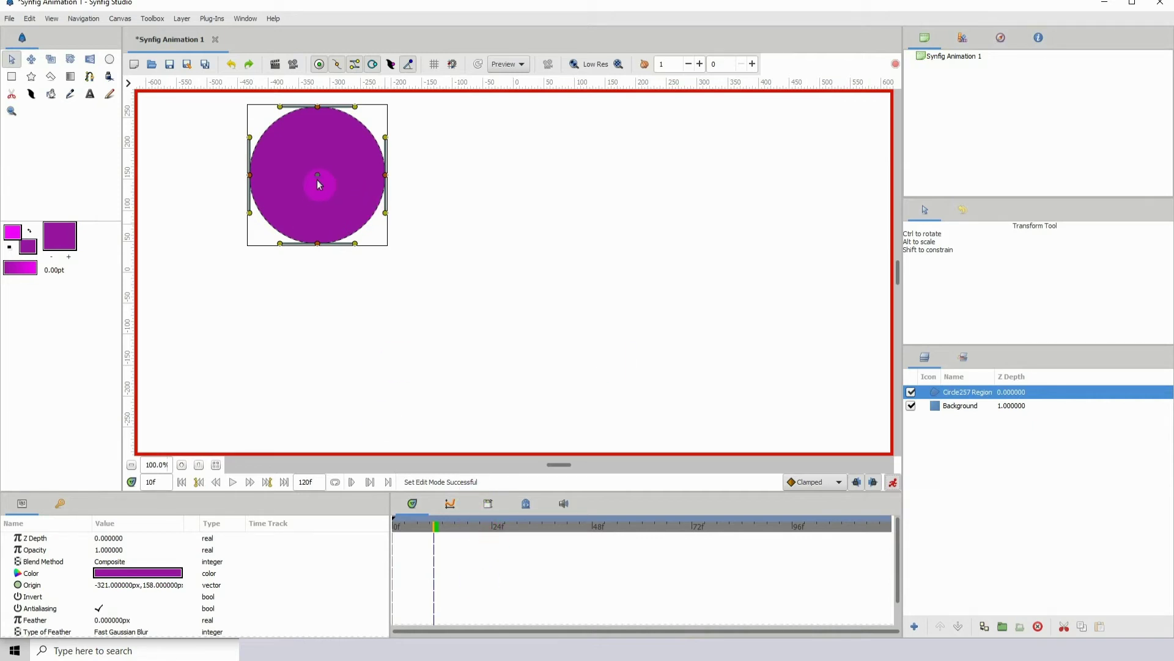
{"action": "left_click", "coordinate": [494, 525]}
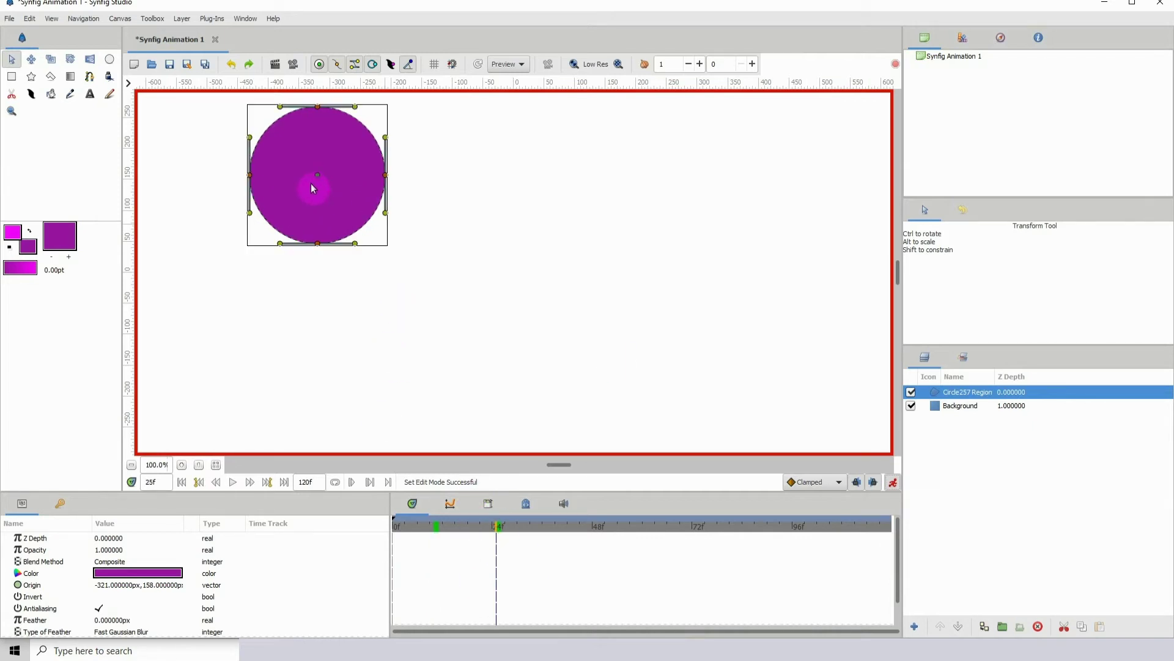
{"action": "left_click_drag", "start_coordinate": [313, 172], "coordinate": [597, 222]}
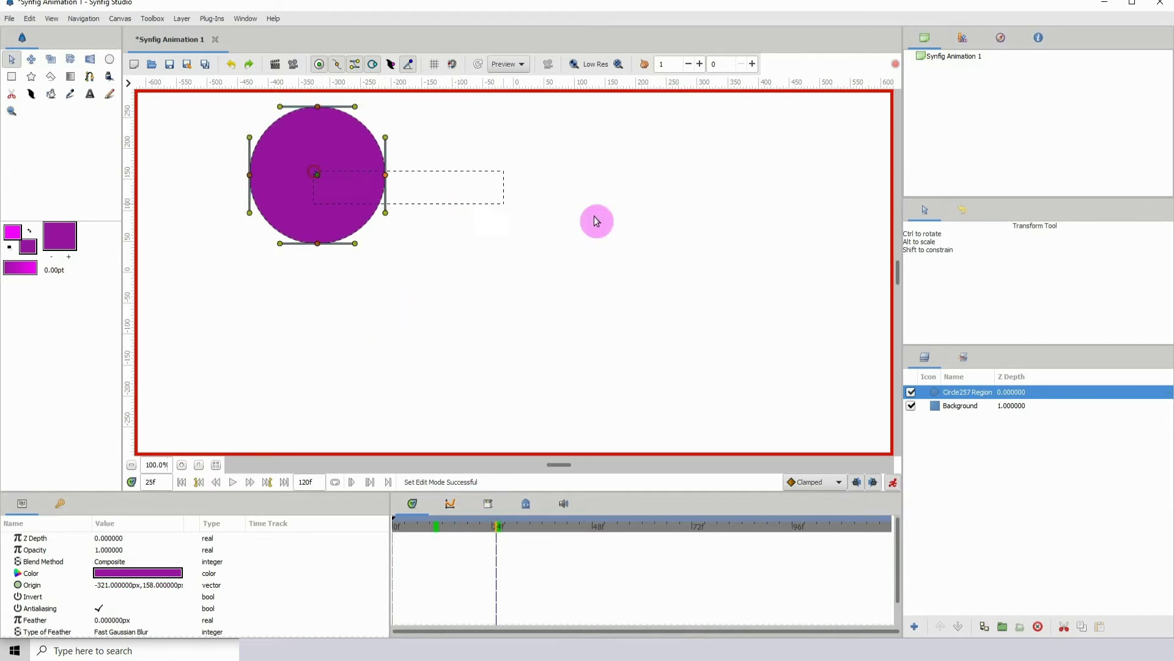
{"action": "left_click_drag", "start_coordinate": [319, 174], "coordinate": [720, 225]}
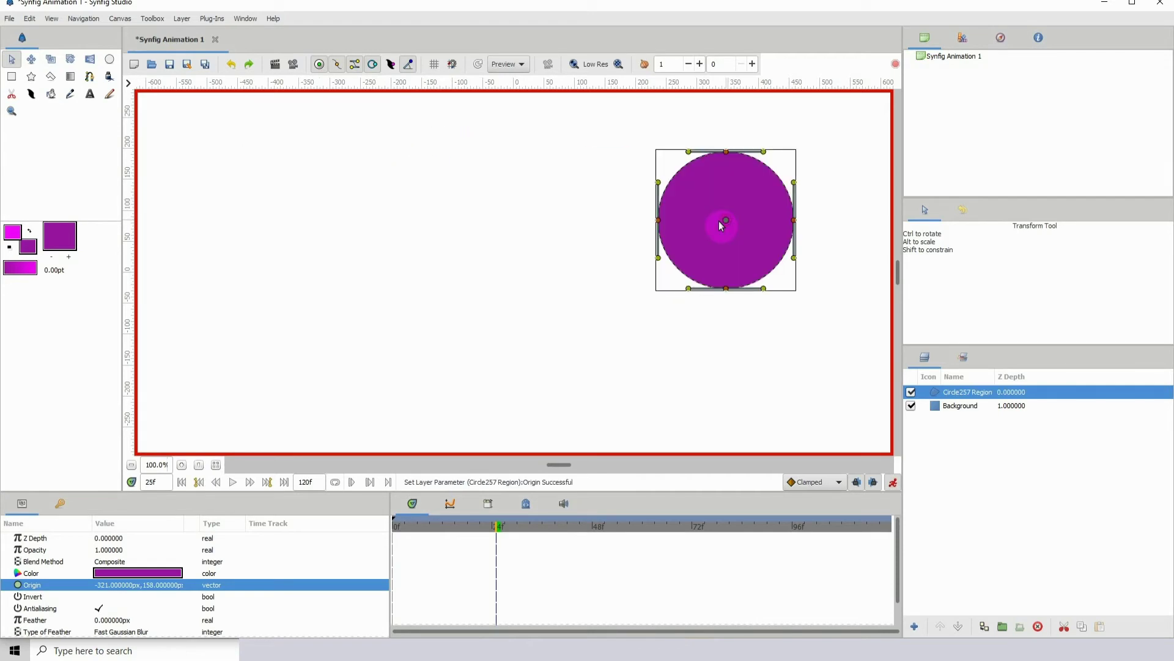
Scrub through the frames before frame 25 to check the circle's motion
{"action": "left_click_drag", "start_coordinate": [480, 524], "coordinate": [444, 538]}
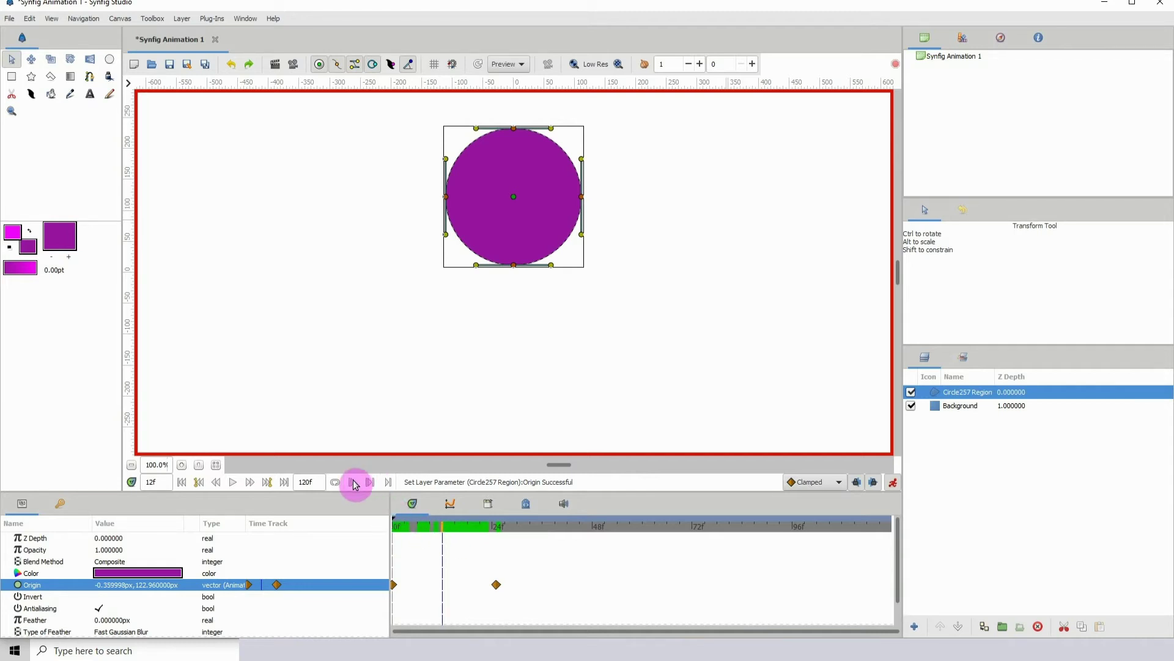
{"action": "left_click", "coordinate": [443, 530]}
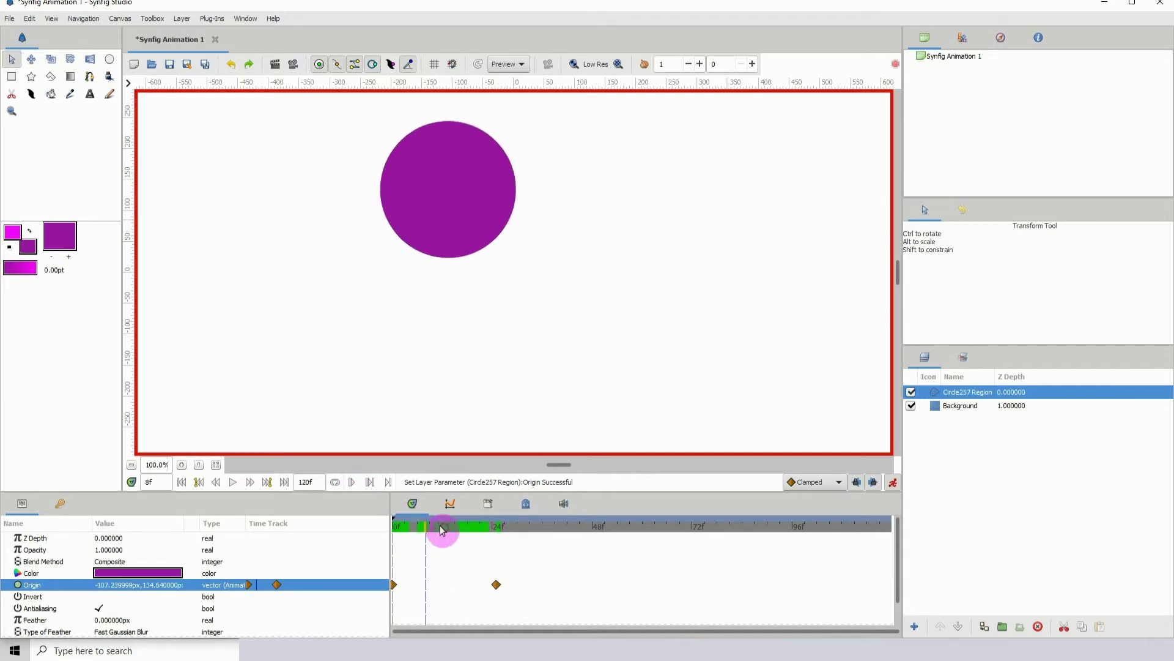
Set the start of the playback range to frame 11 and play the animation within that range
{"action": "left_click", "coordinate": [355, 483]}
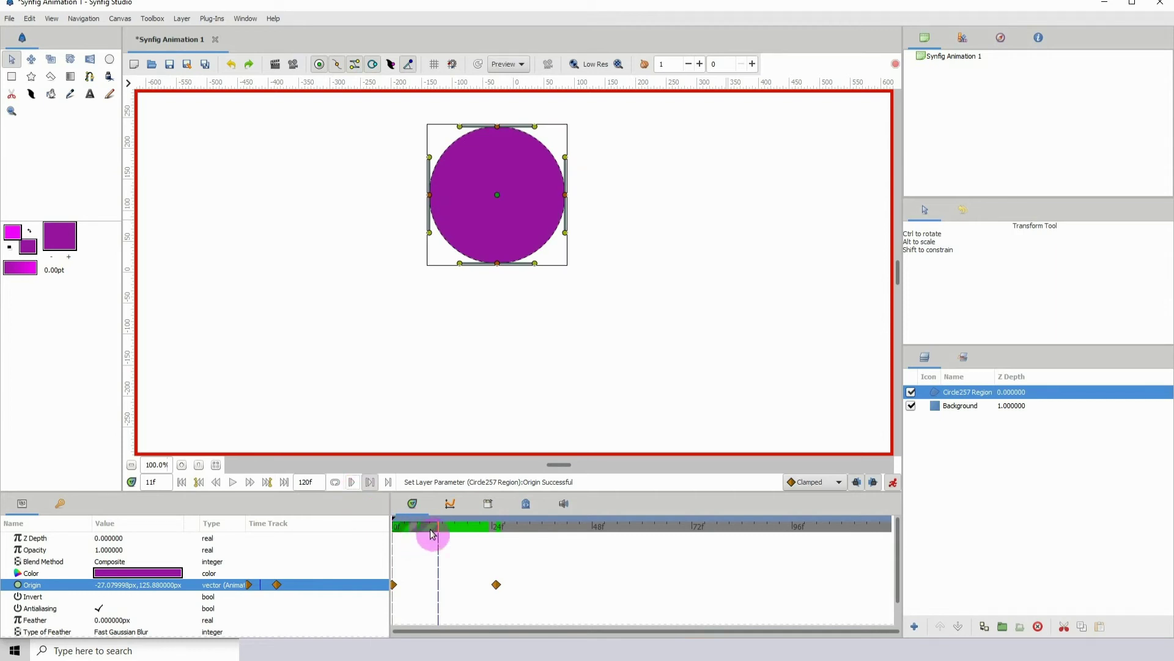
{"action": "mouse_move", "coordinate": [422, 533]}
{"action": "left_mouse_down"}
{"action": "mouse_move", "coordinate": [388, 531]}
{"action": "mouse_move", "coordinate": [446, 524]}
{"action": "mouse_move", "coordinate": [405, 540]}
{"action": "mouse_move", "coordinate": [399, 531]}
{"action": "mouse_move", "coordinate": [472, 524]}
{"action": "mouse_move", "coordinate": [388, 537]}
{"action": "mouse_move", "coordinate": [506, 532]}
{"action": "mouse_move", "coordinate": [481, 530]}
{"action": "left_mouse_up"}
{"action": "left_click", "coordinate": [231, 483]}
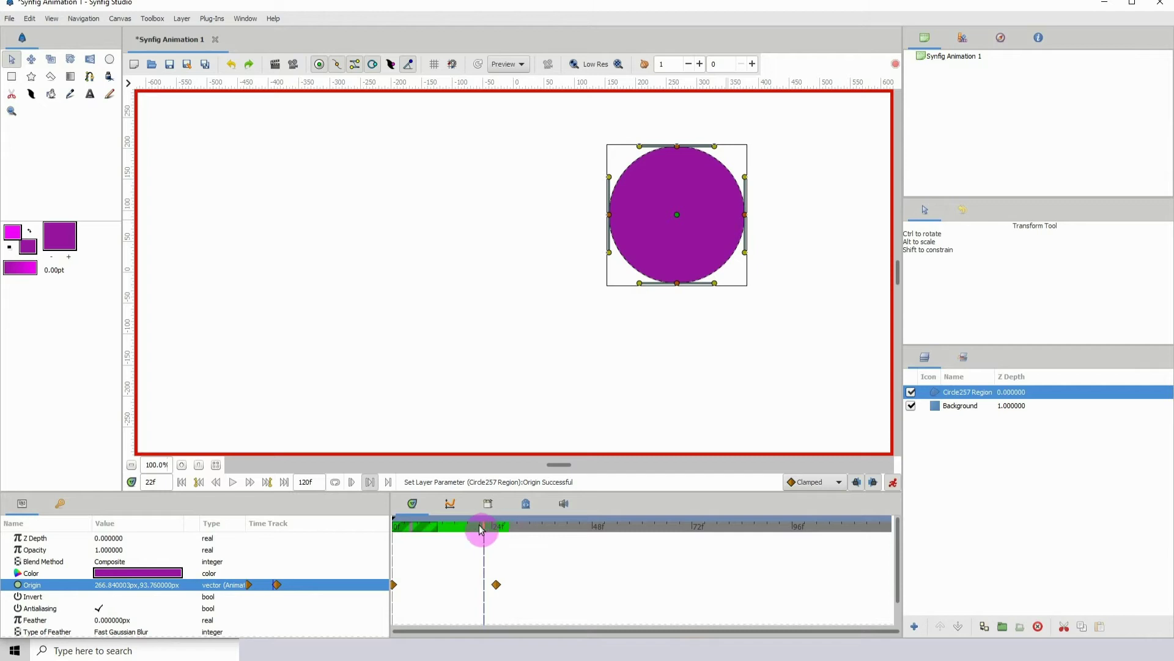
Set the start of the playback range to frame 12
{"action": "left_click", "coordinate": [352, 482]}
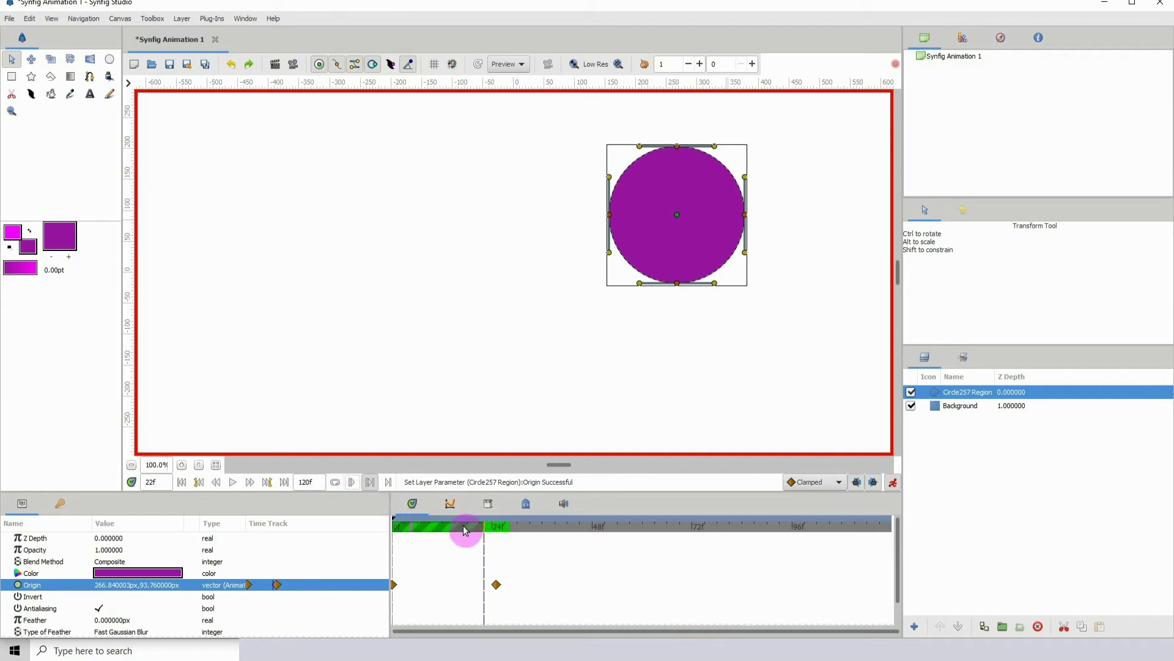
{"action": "left_click", "coordinate": [443, 527]}
{"action": "left_click", "coordinate": [355, 481]}
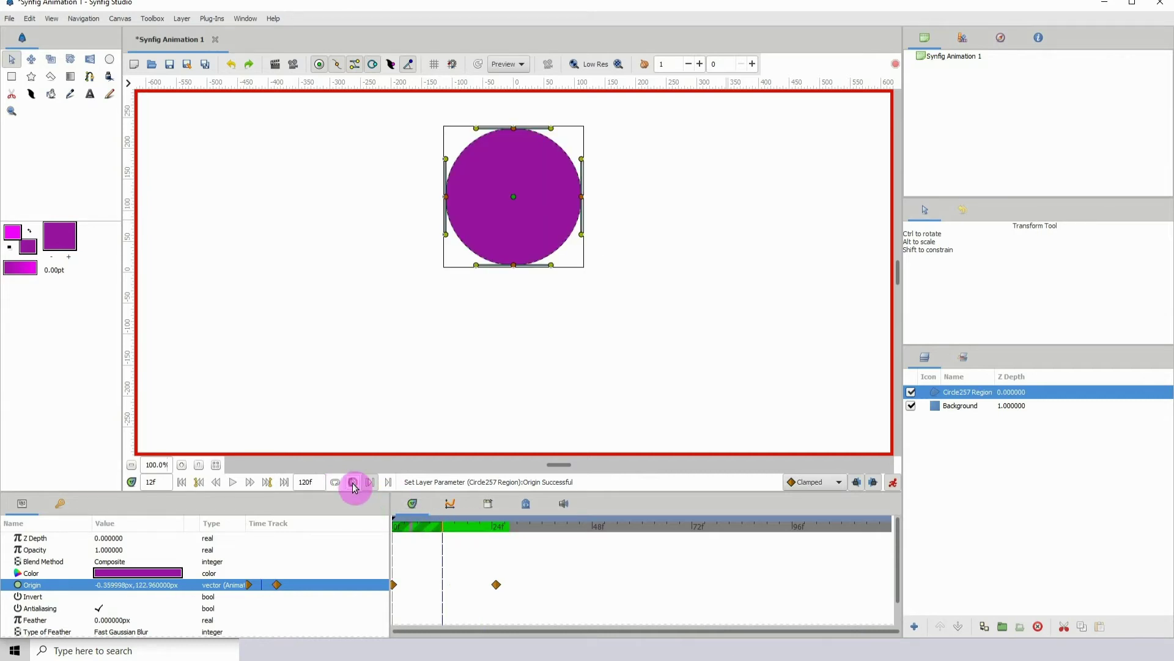
Step through the frames after frame 24 and set the end of the playback range to frame 23
{"action": "left_click", "coordinate": [495, 528]}
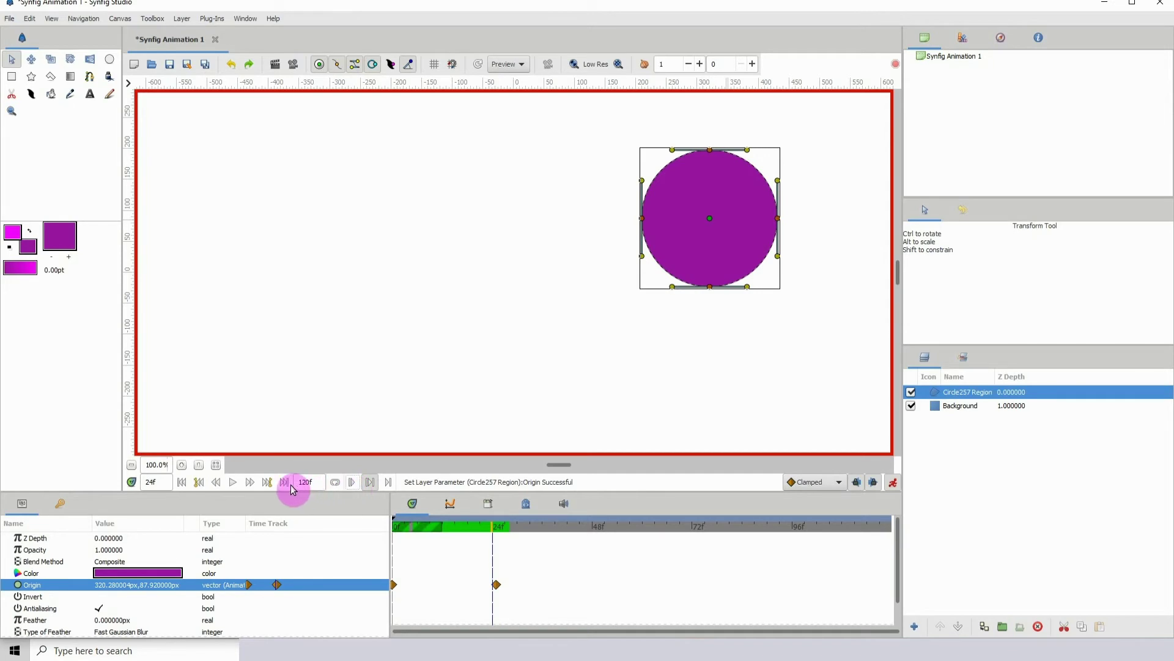
{"action": "left_click", "coordinate": [251, 483]}
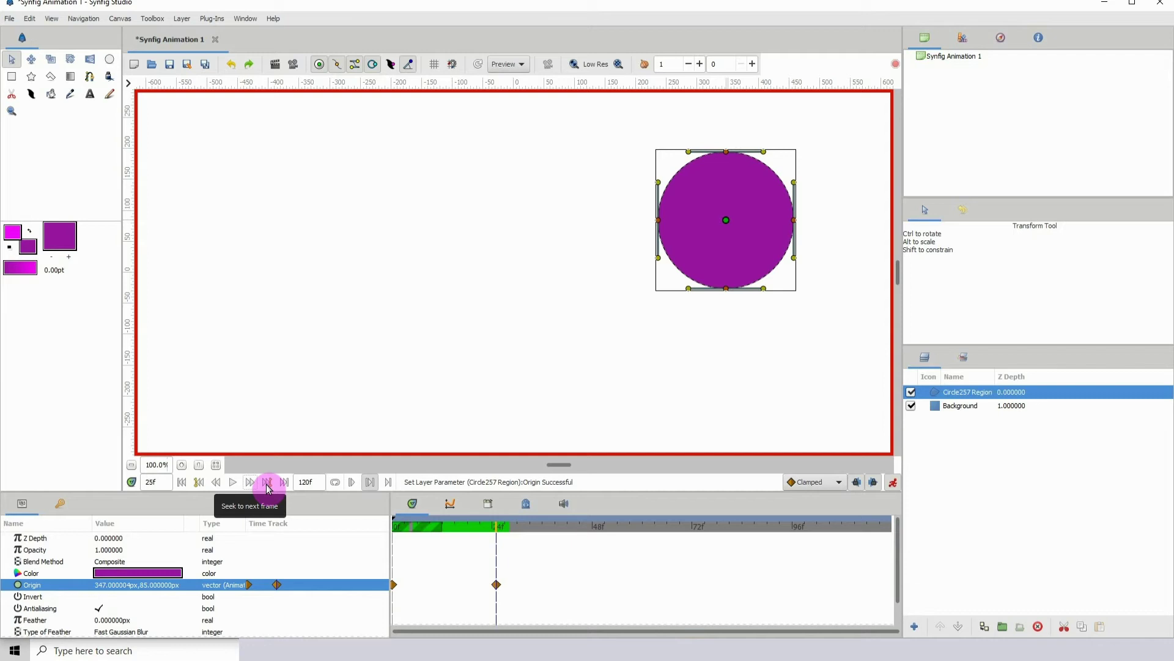
{"action": "left_click", "coordinate": [285, 483]}
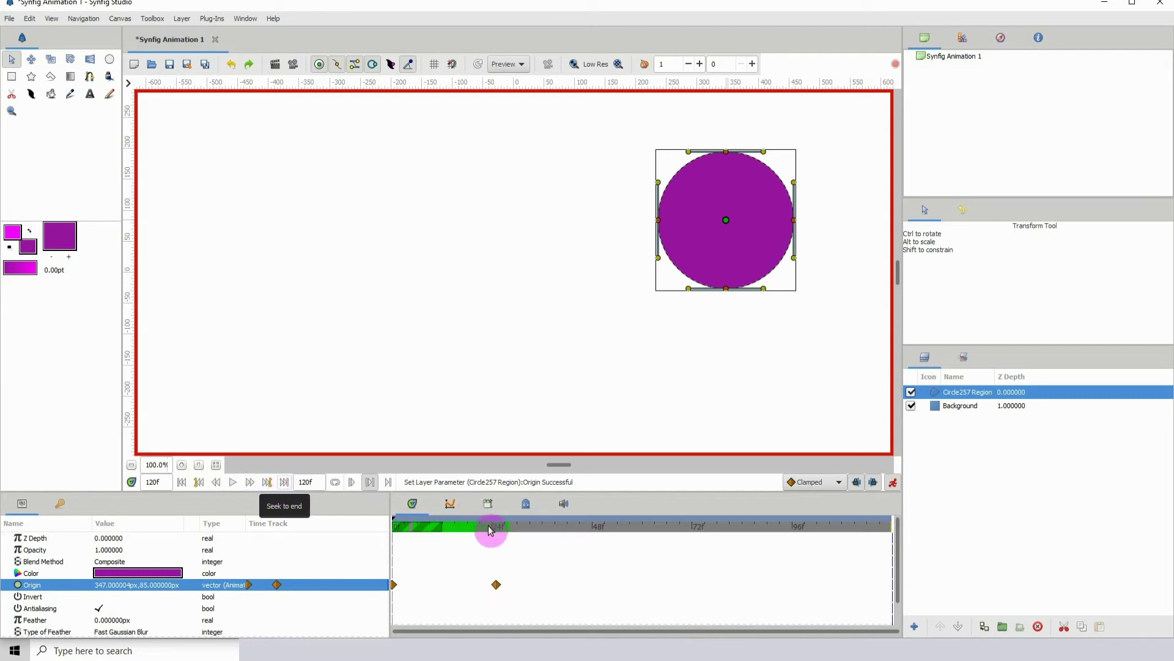
{"action": "left_click", "coordinate": [489, 528]}
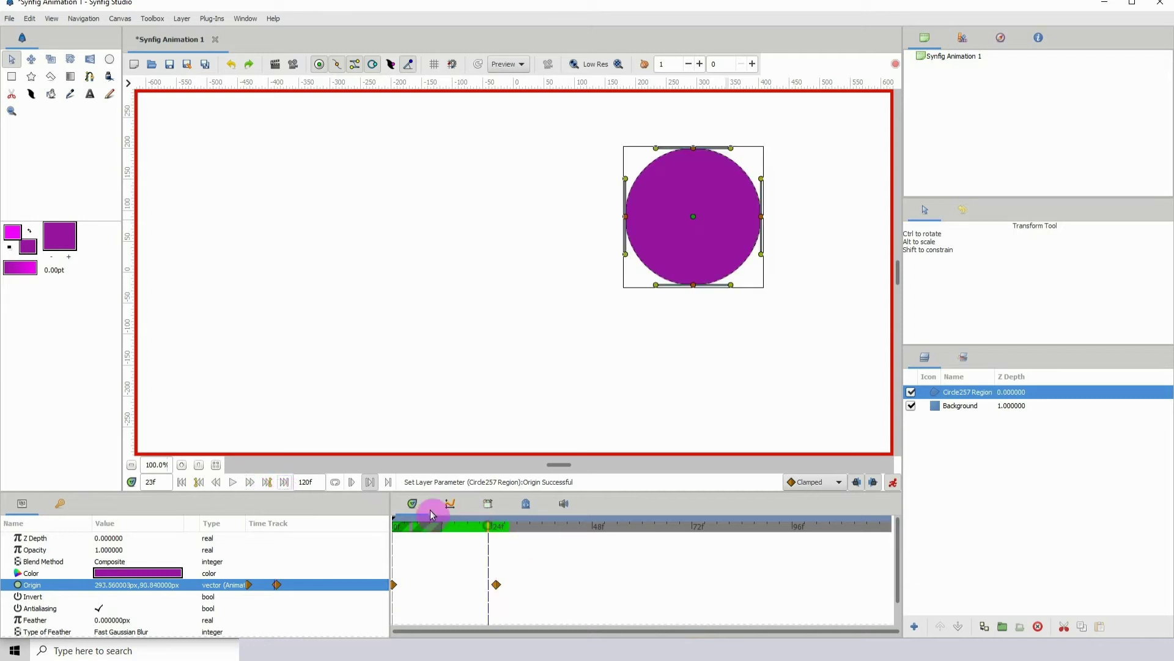
{"action": "left_click", "coordinate": [390, 484]}
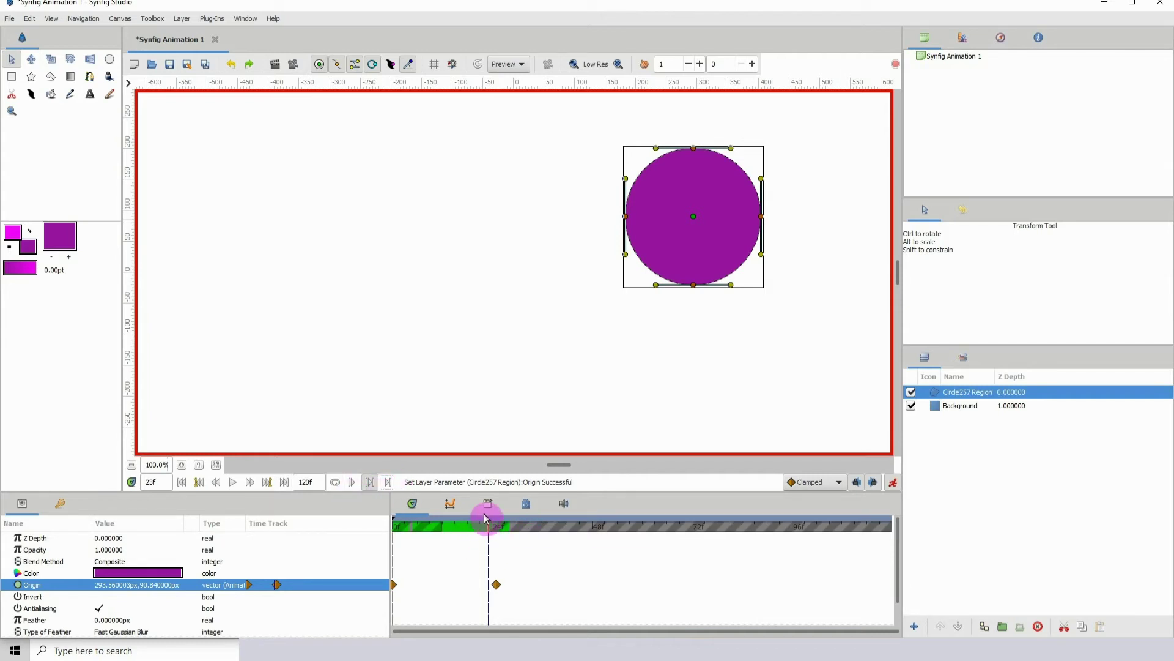
Scrub to frame 13 and play the circle's animation within the bounded playback range
{"action": "left_click", "coordinate": [486, 511]}
{"action": "left_click", "coordinate": [409, 503]}
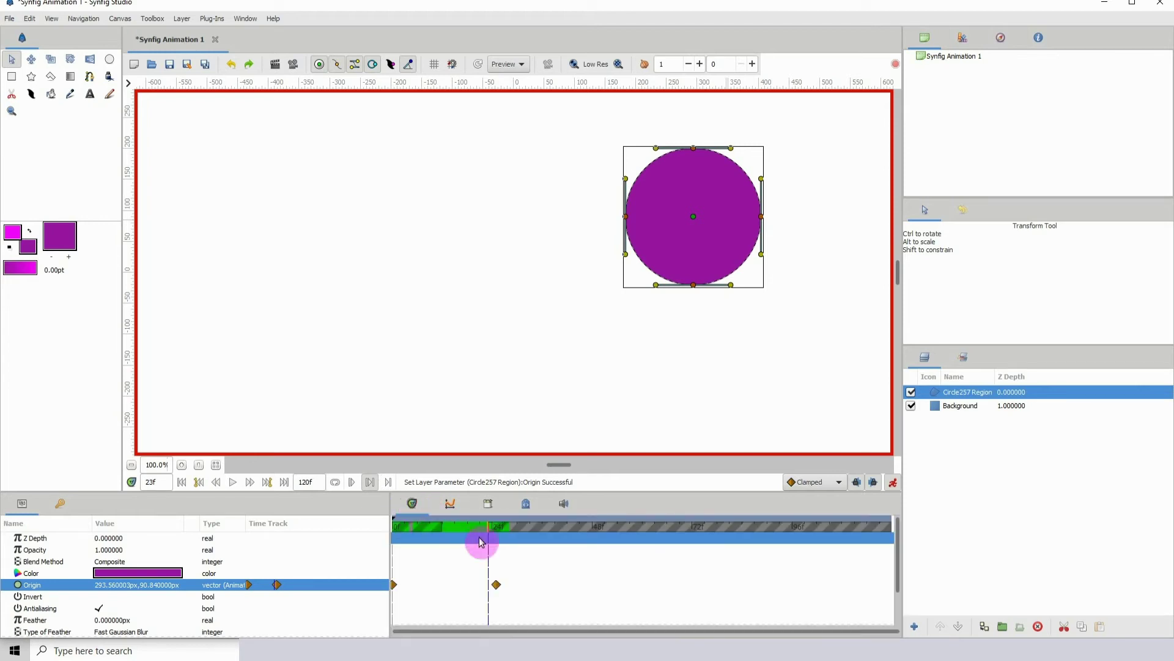
{"action": "left_click_drag", "start_coordinate": [465, 530], "coordinate": [446, 536]}
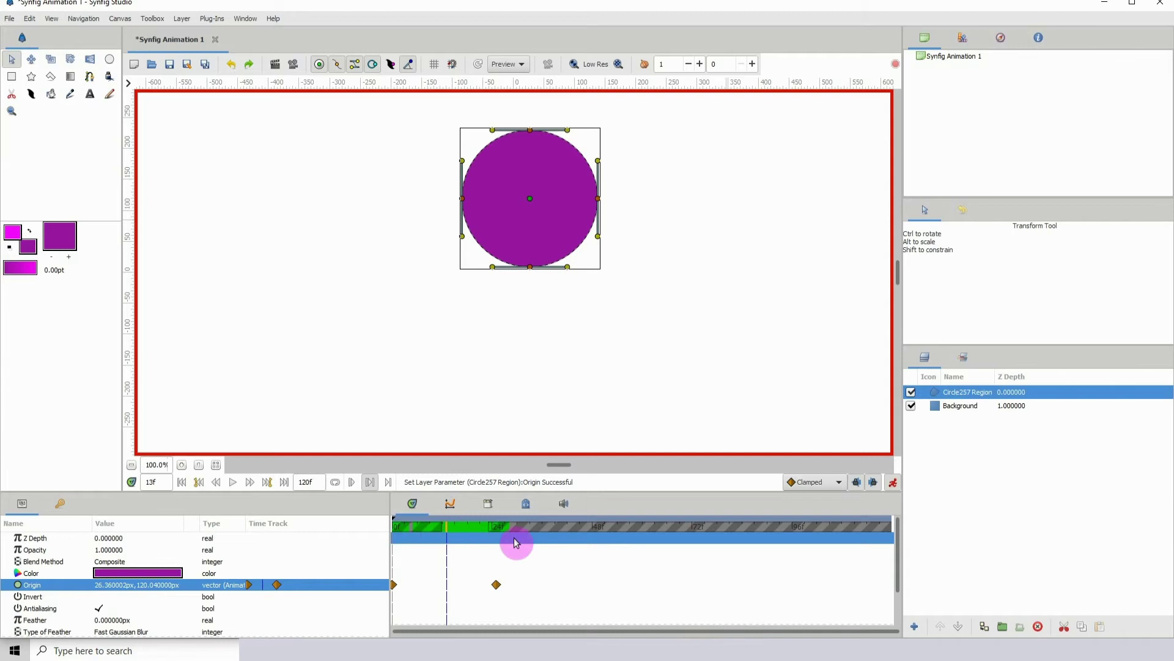
{"action": "left_click", "coordinate": [233, 482]}
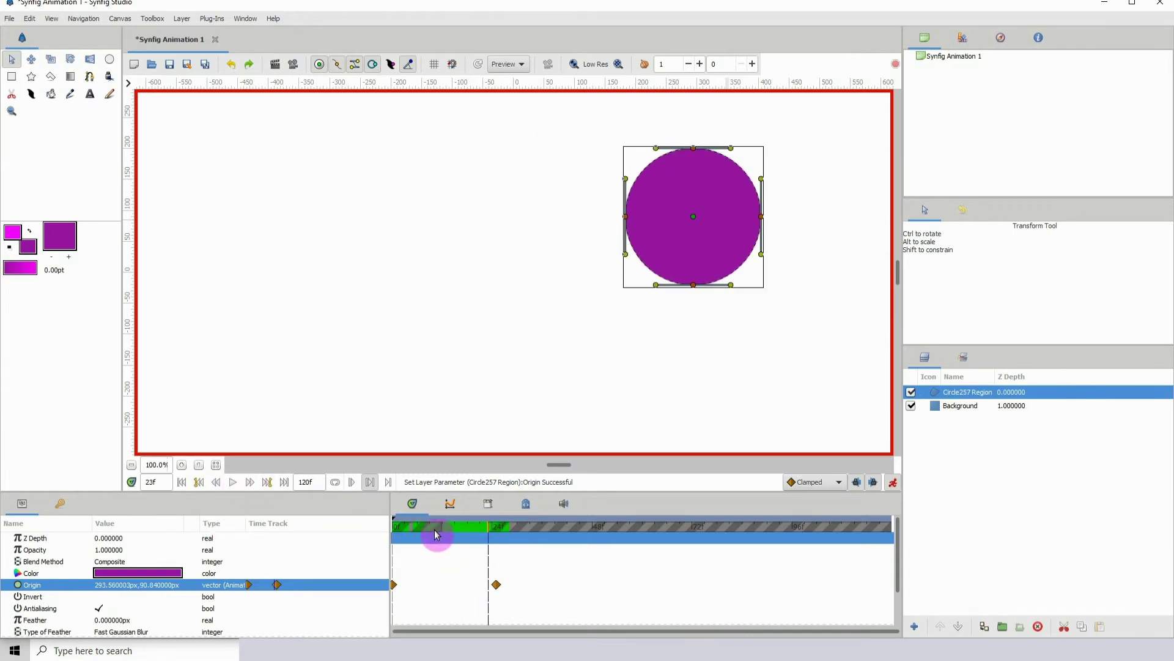
{"action": "left_click", "coordinate": [233, 483]}
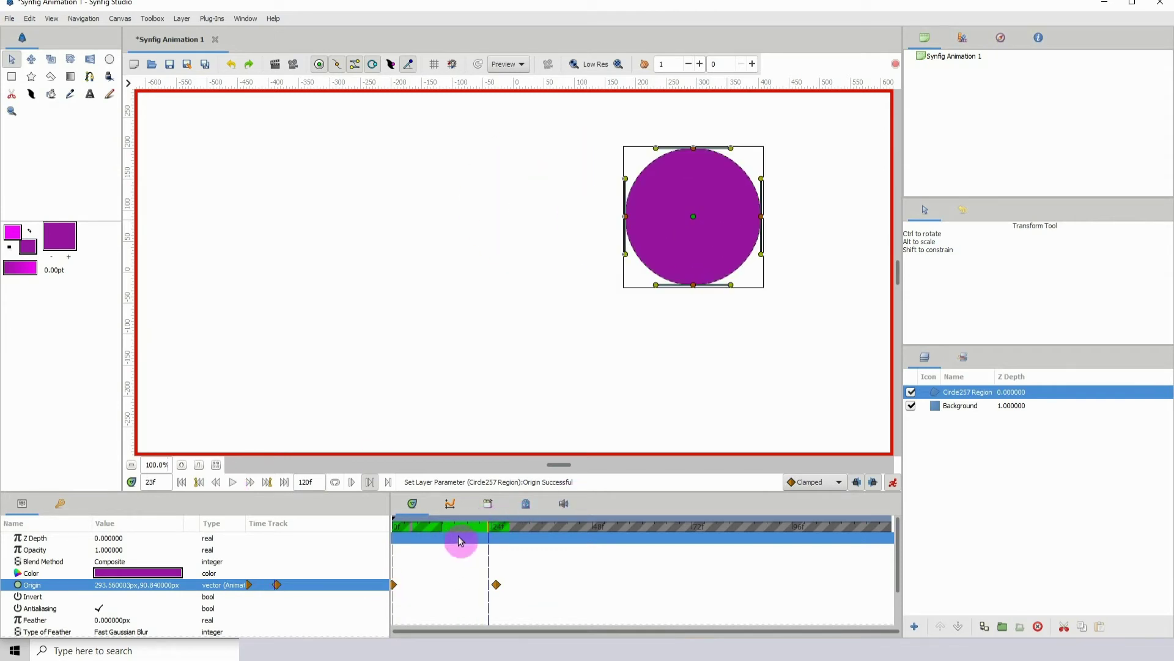
{"action": "left_click", "coordinate": [370, 482]}
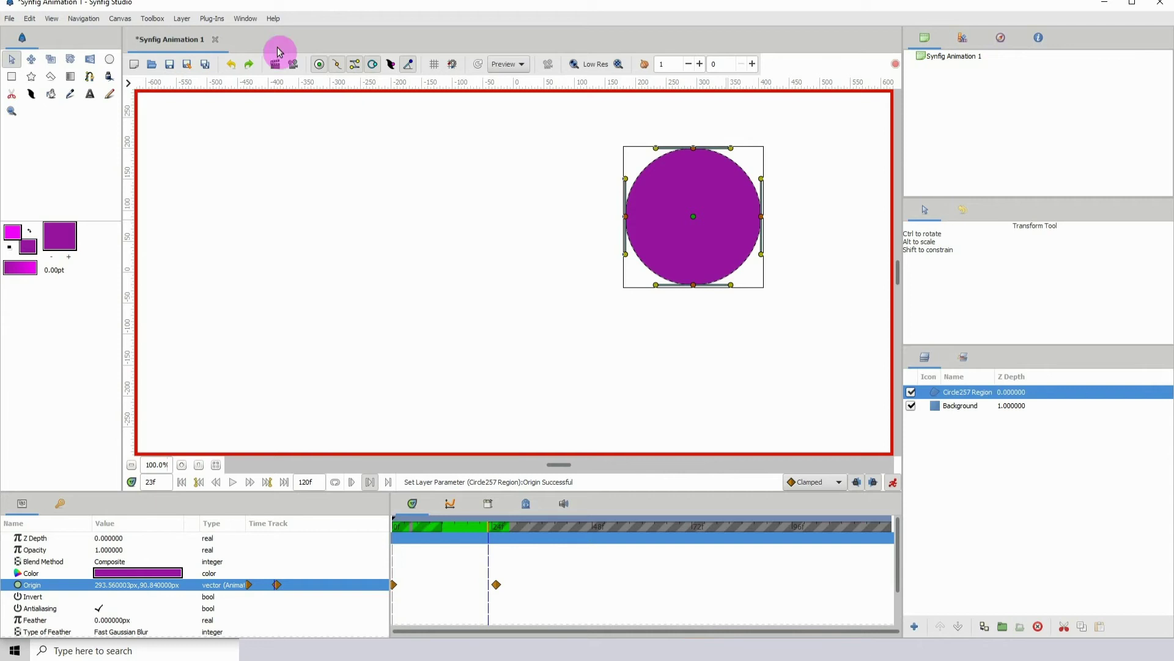
Examine the canvas's time settings, including frame rate, start time, end time and duration
{"action": "left_click", "coordinate": [40, 23]}
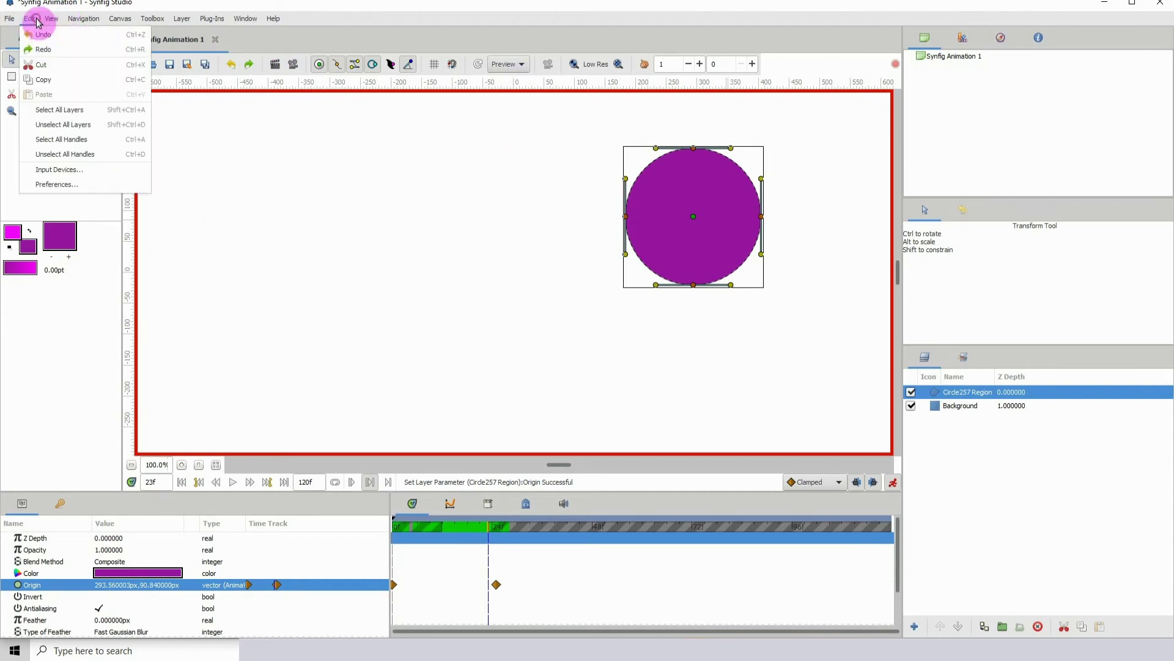
{"action": "left_click", "coordinate": [113, 22]}
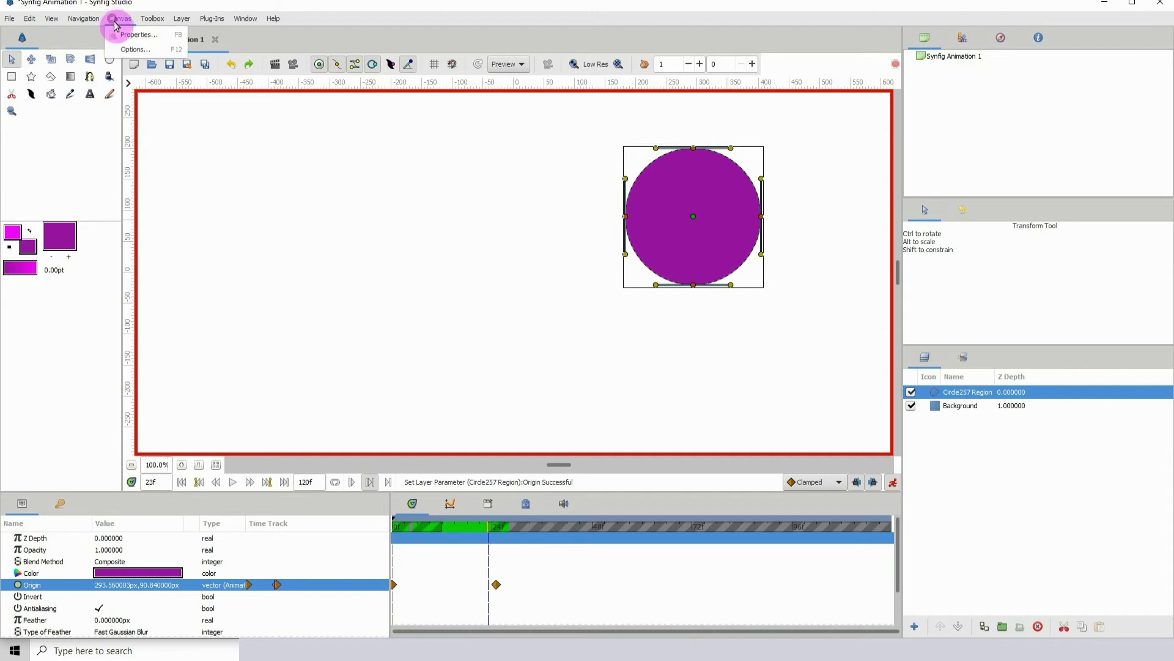
{"action": "left_click", "coordinate": [131, 35]}
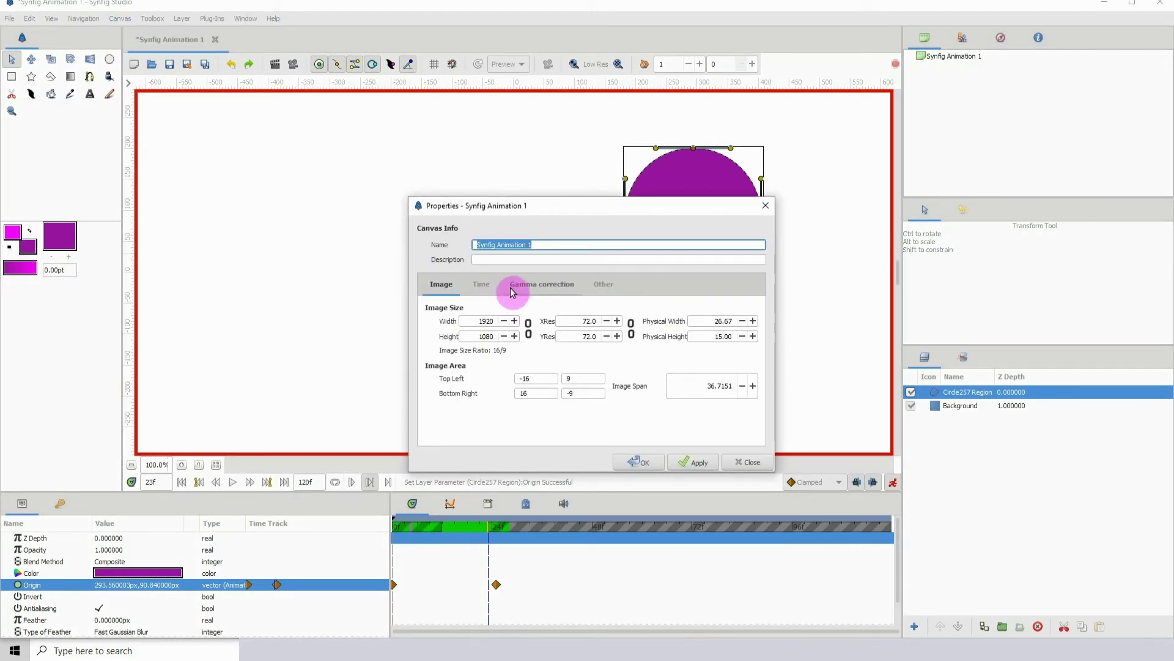
{"action": "left_click", "coordinate": [479, 284]}
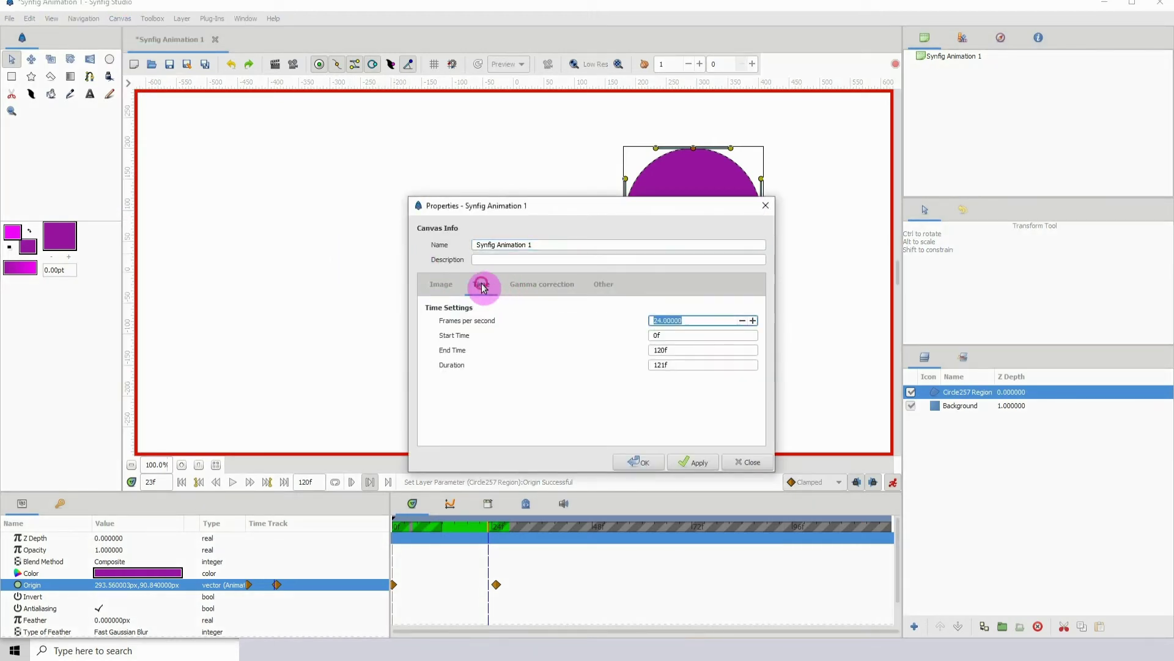
{"action": "left_click", "coordinate": [747, 463]}
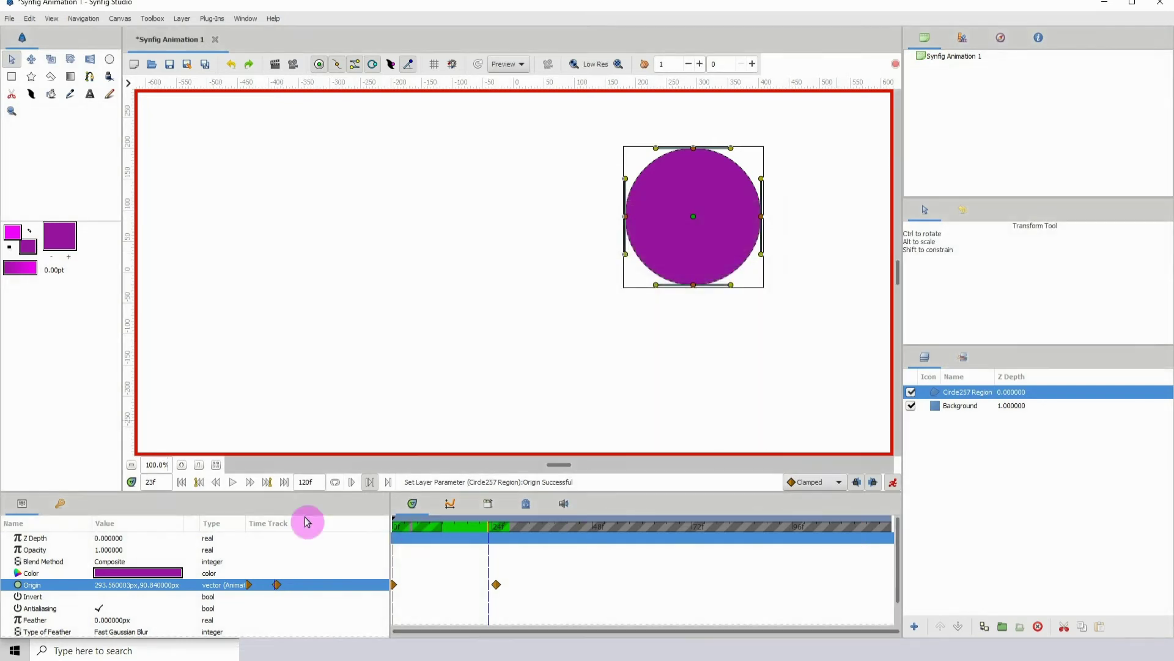
Set the animation's end time to frame 48 and scrub through the timeline back to frame 5
{"action": "left_click_drag", "start_coordinate": [314, 482], "coordinate": [294, 487]}
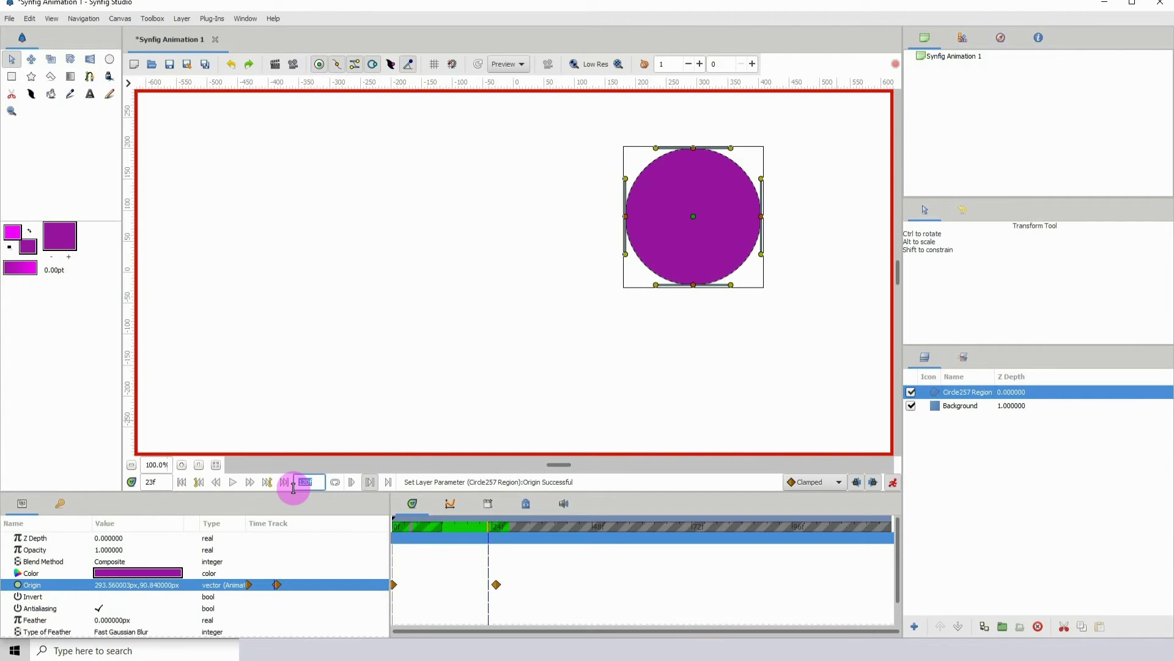
{"action": "double_click", "coordinate": [316, 482]}
{"action": "key", "text": "Num_Lock"}
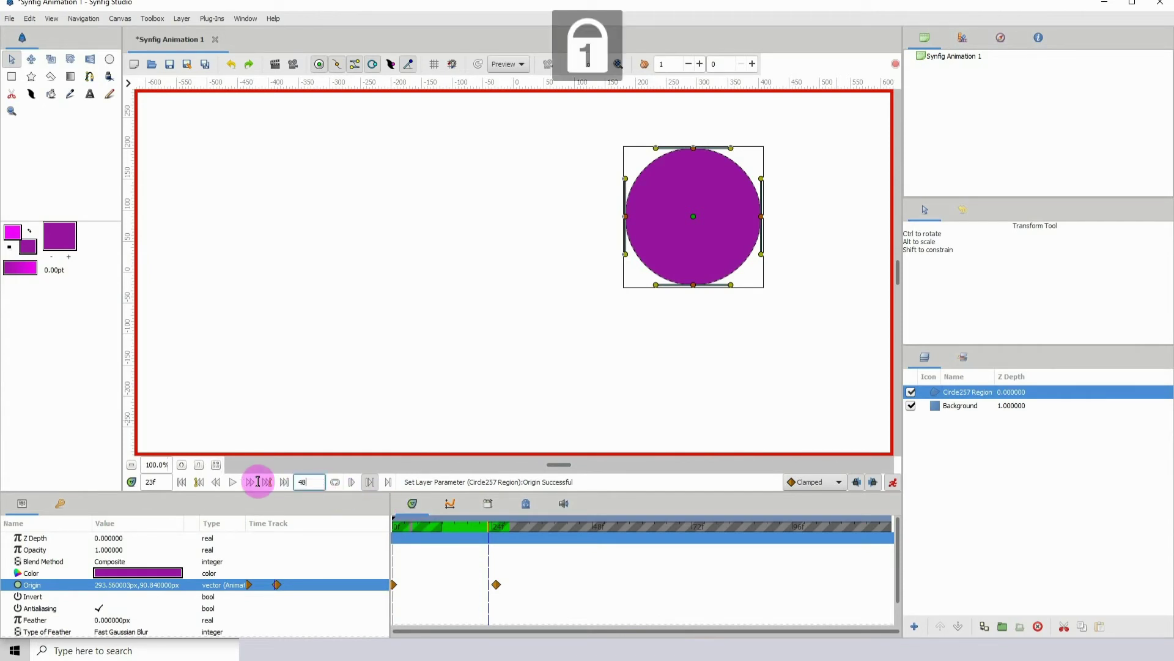
{"action": "type", "text": "48"}
{"action": "key", "text": "Return"}
{"action": "left_click_drag", "start_coordinate": [863, 531], "coordinate": [444, 537]}
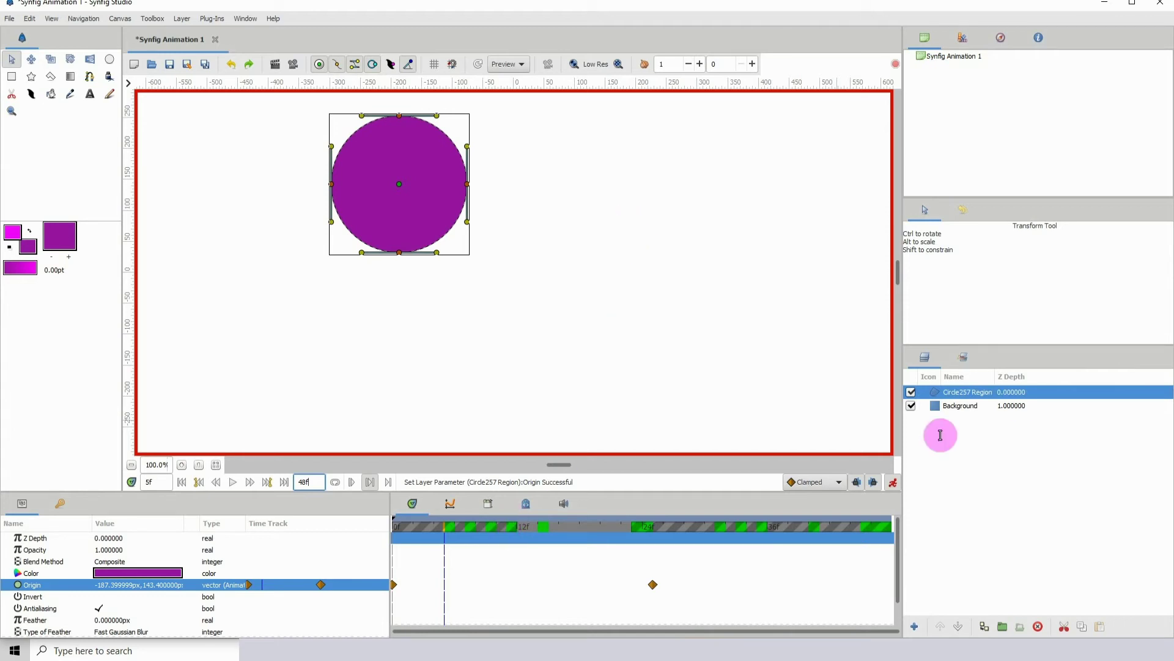
Delete the circle's layer and start a new animation file in place of the old one, closing that one unsaved
{"action": "left_click", "coordinate": [1035, 628]}
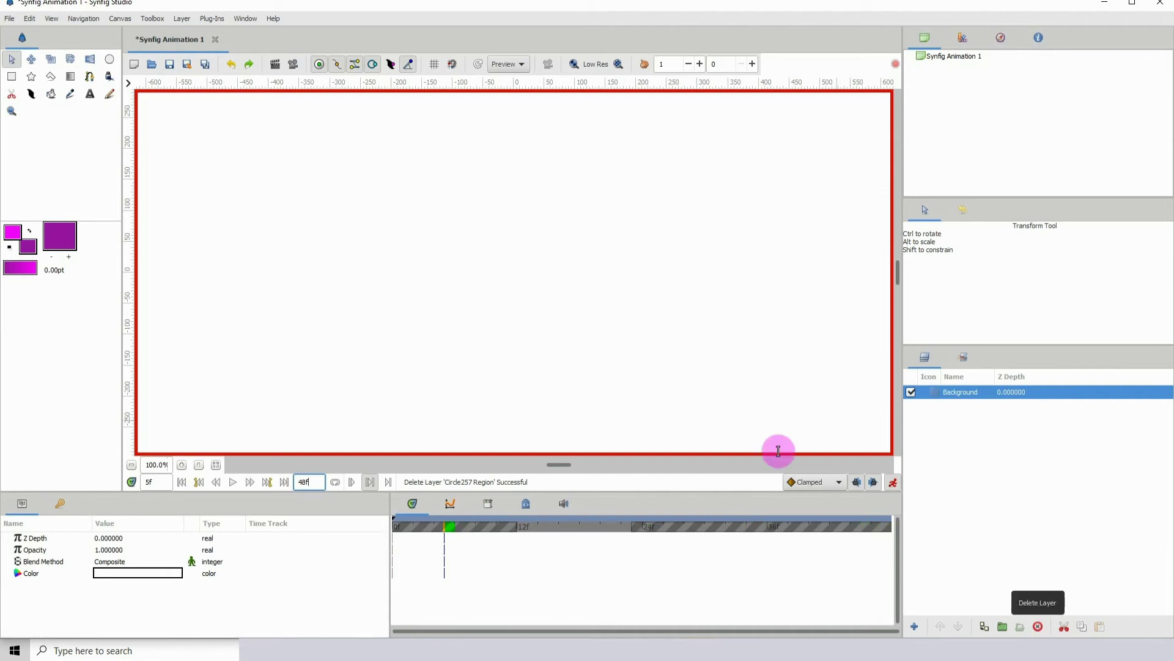
{"action": "left_click", "coordinate": [134, 63]}
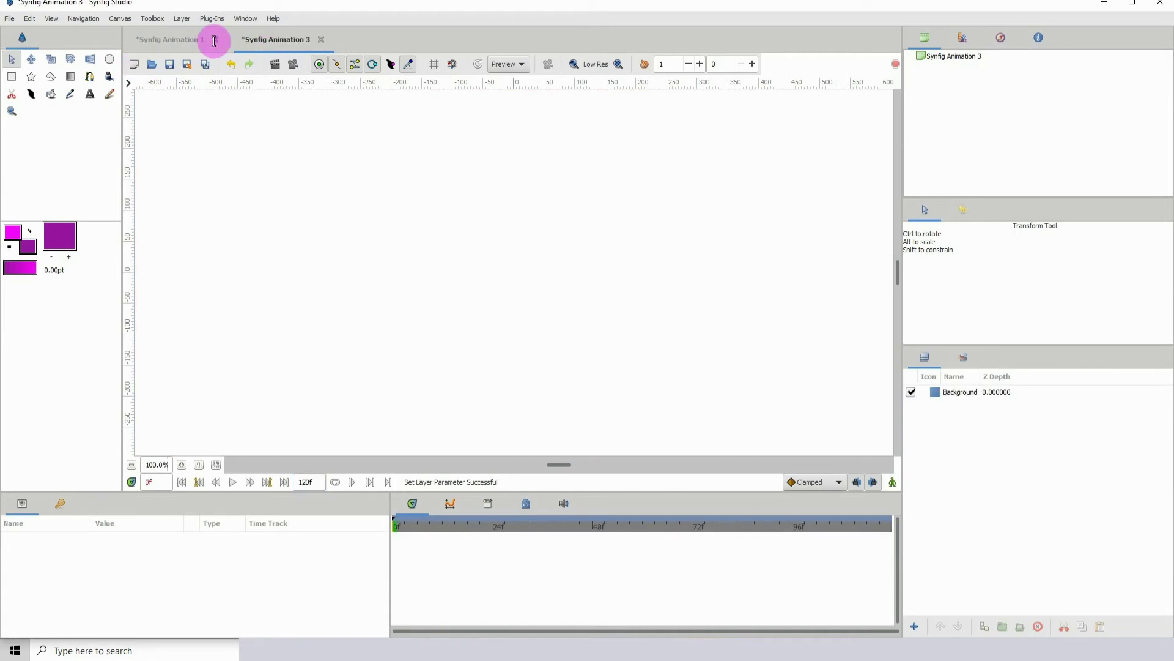
{"action": "left_click", "coordinate": [214, 40]}
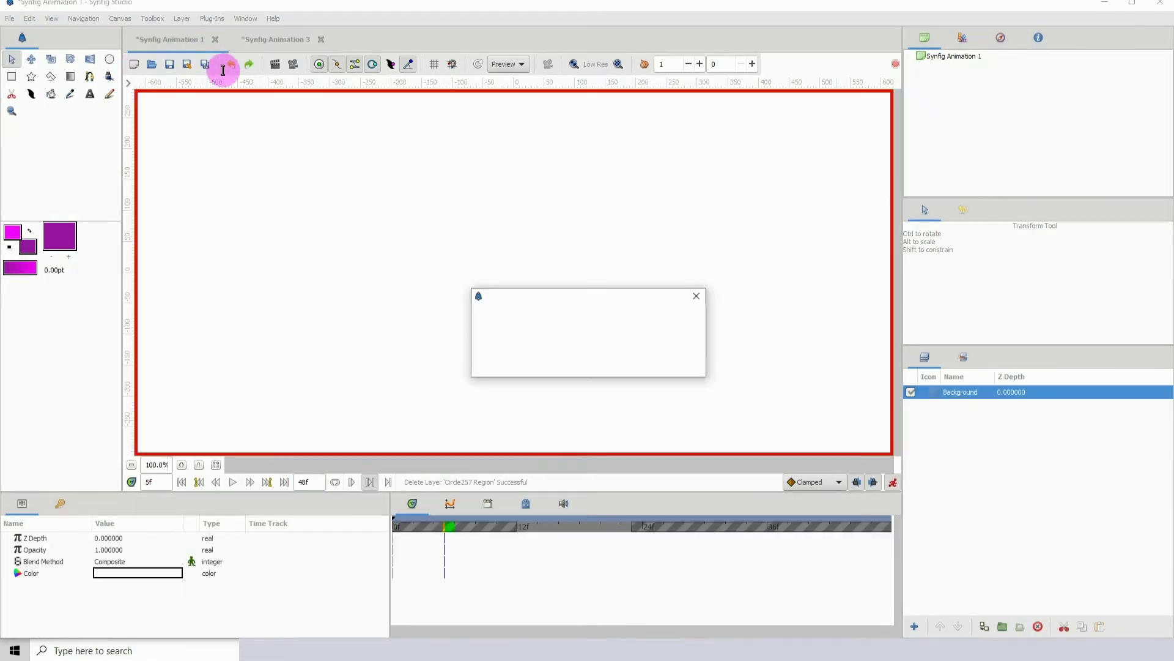
{"action": "left_click", "coordinate": [512, 373]}
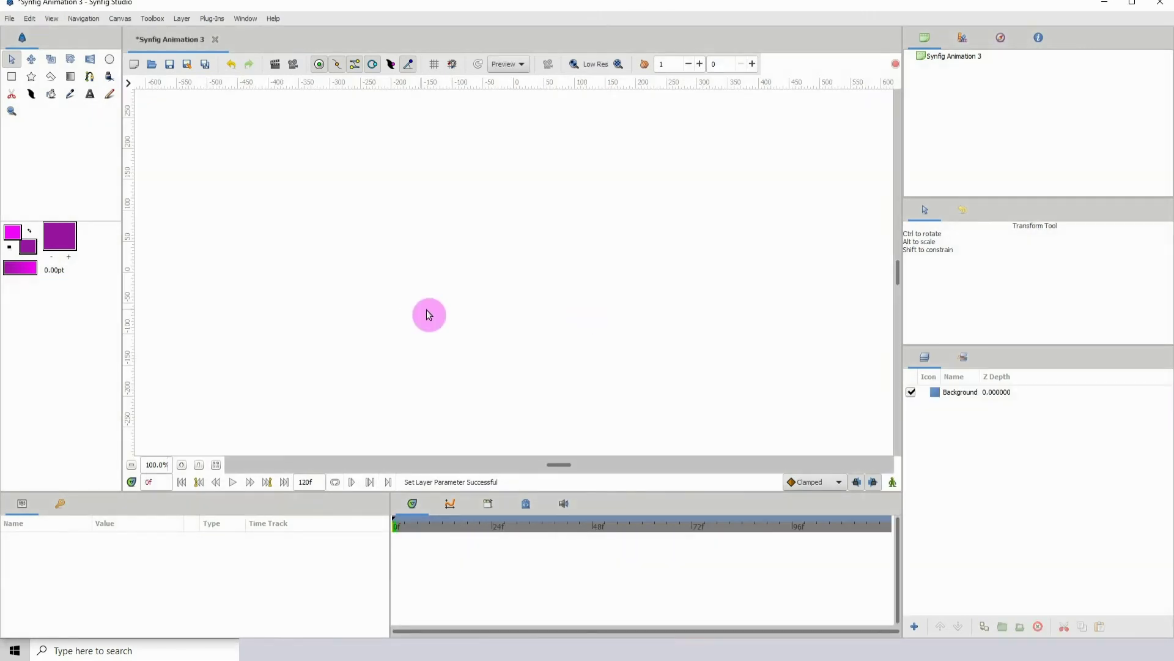
Import the Lun_jon_poses.png image and scale it down uniformly to about 29.3 px
{"action": "left_click", "coordinate": [976, 394]}
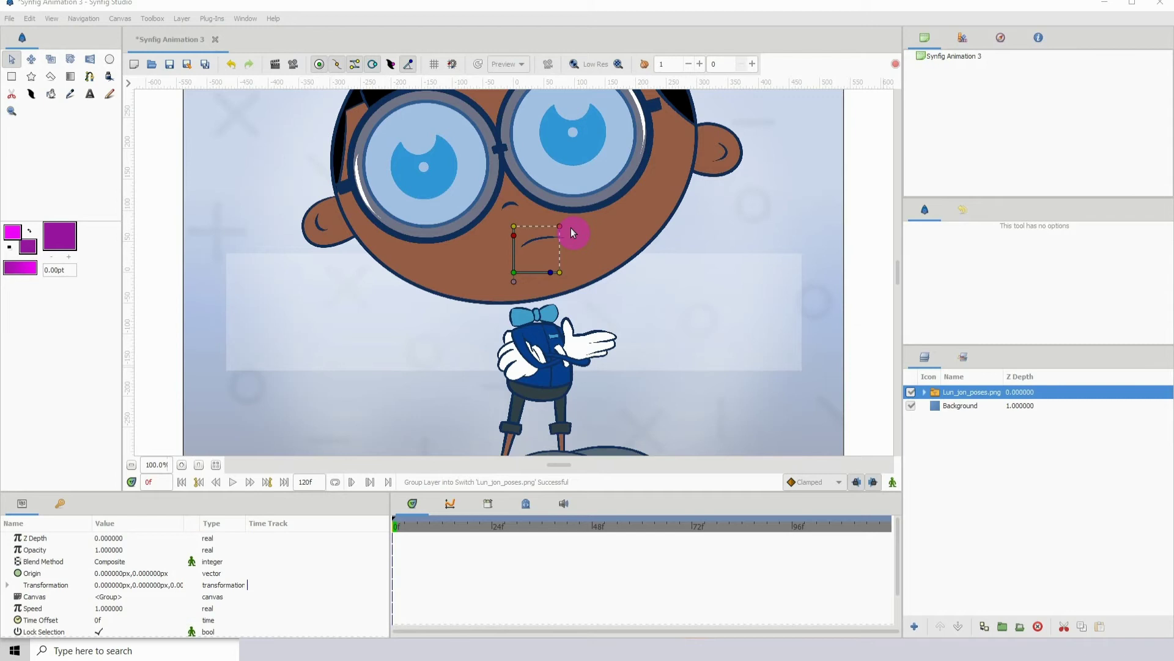
{"action": "left_click_drag", "start_coordinate": [559, 227], "coordinate": [559, 228]}
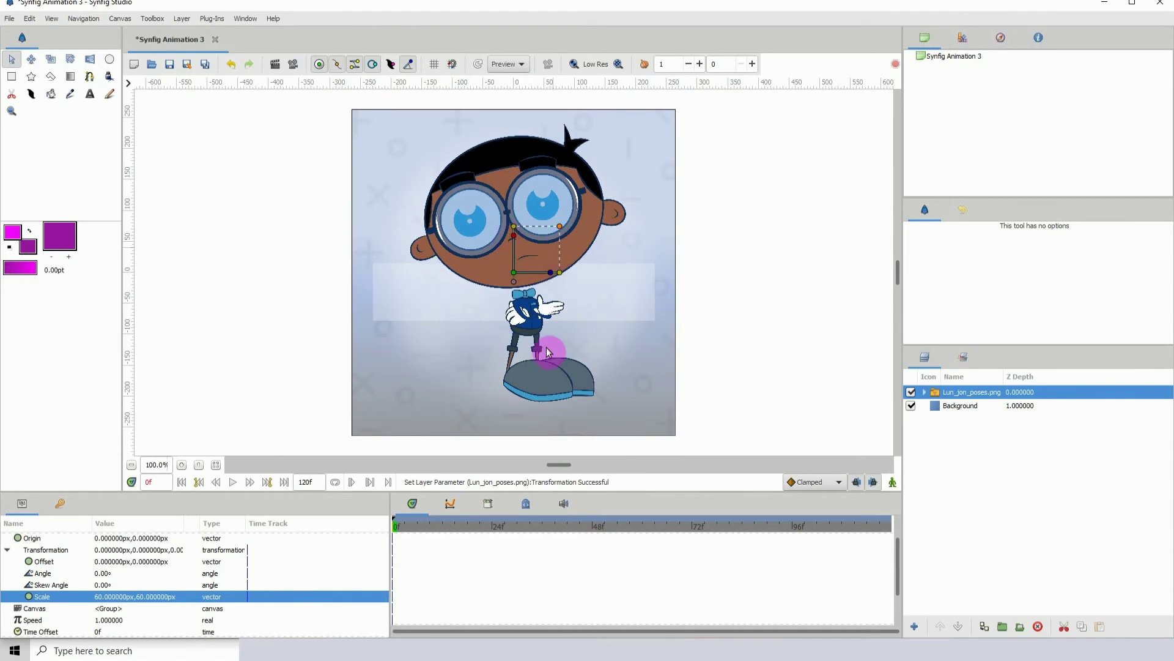
Review the external image editing command for the Lun_jon_poses.png layer and the preferred image editor in the Editing preferences
{"action": "right_click", "coordinate": [982, 392]}
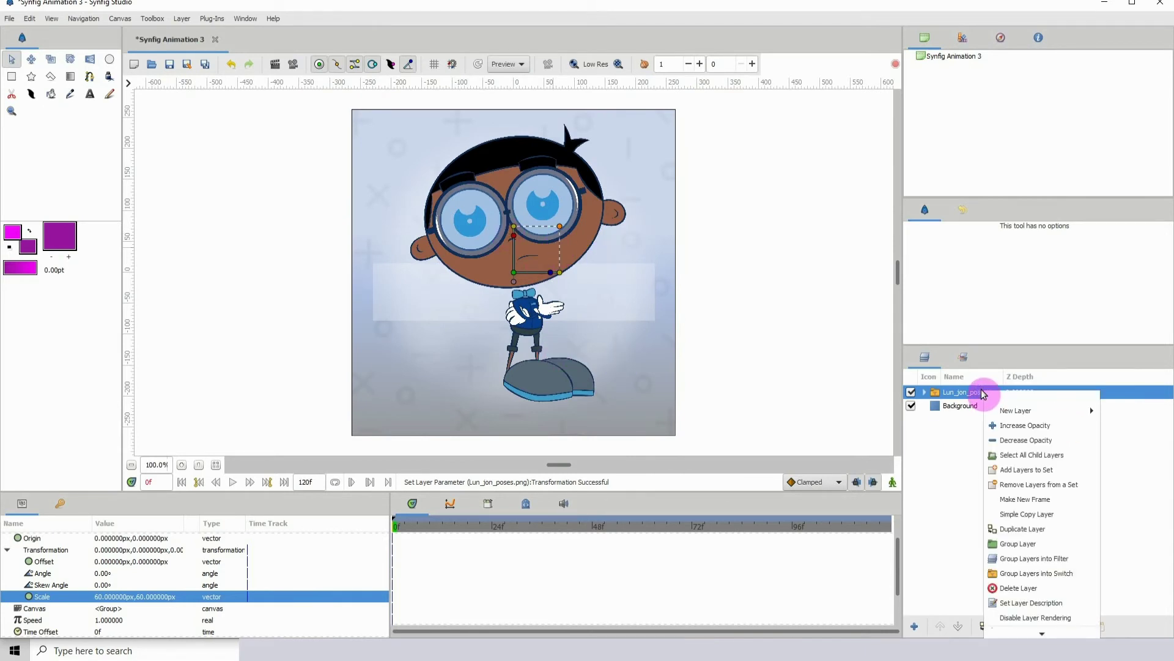
{"action": "scroll", "coordinate": [1009, 480], "scroll_direction": "down", "scroll_amount": 3}
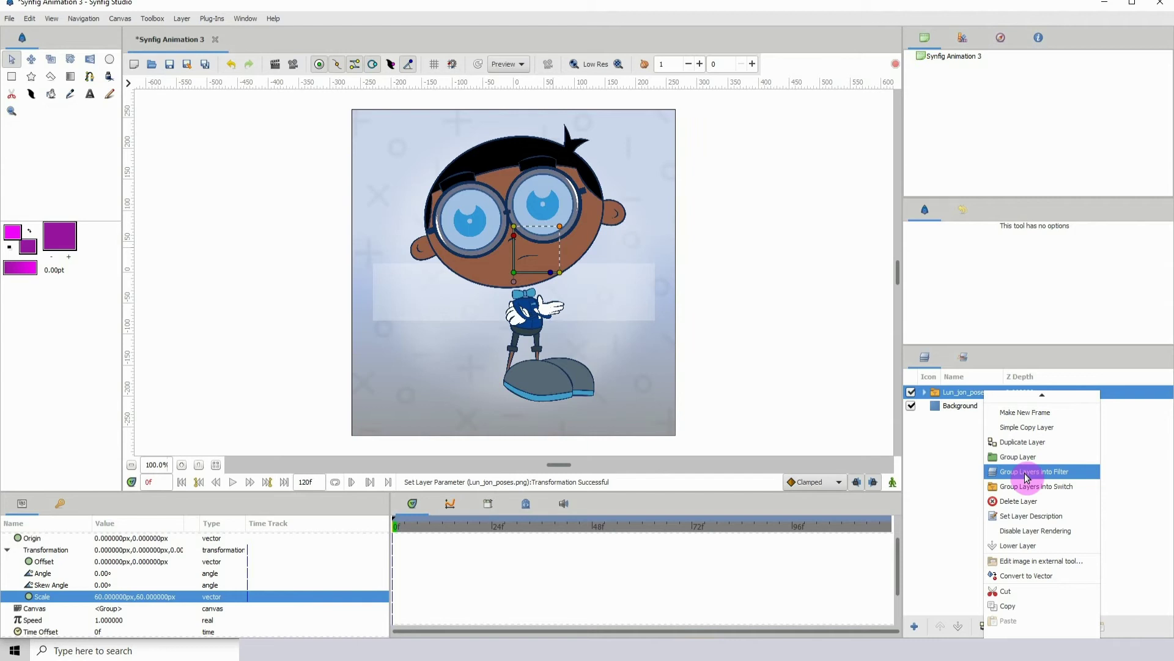
{"action": "left_click", "coordinate": [955, 451]}
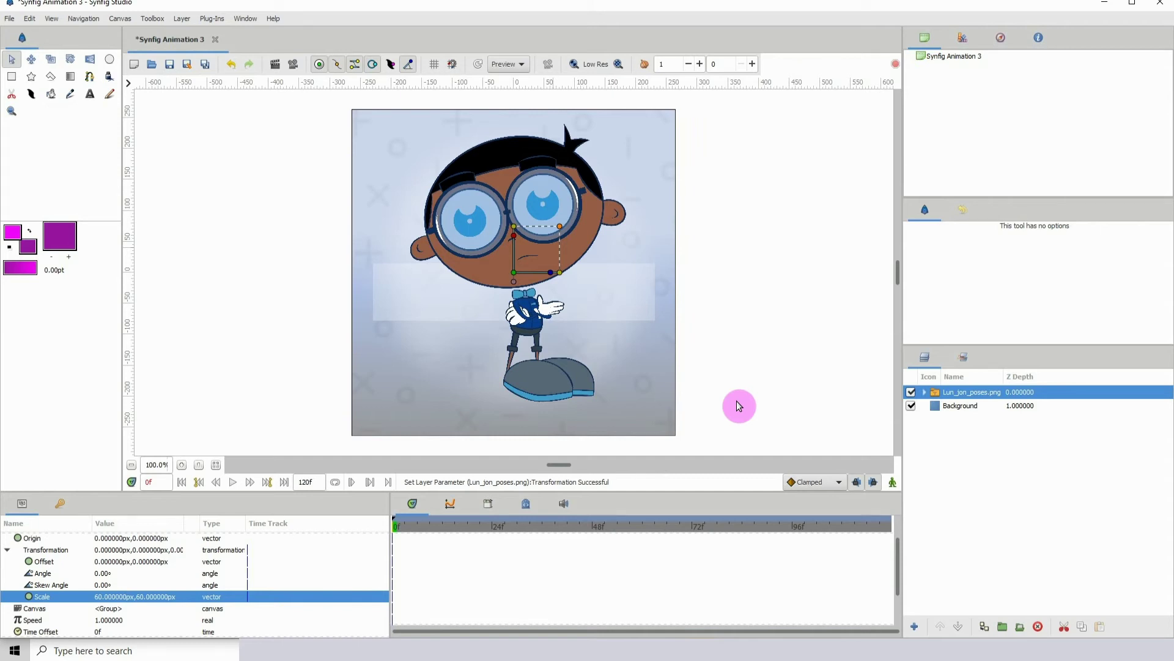
{"action": "left_click", "coordinate": [29, 19]}
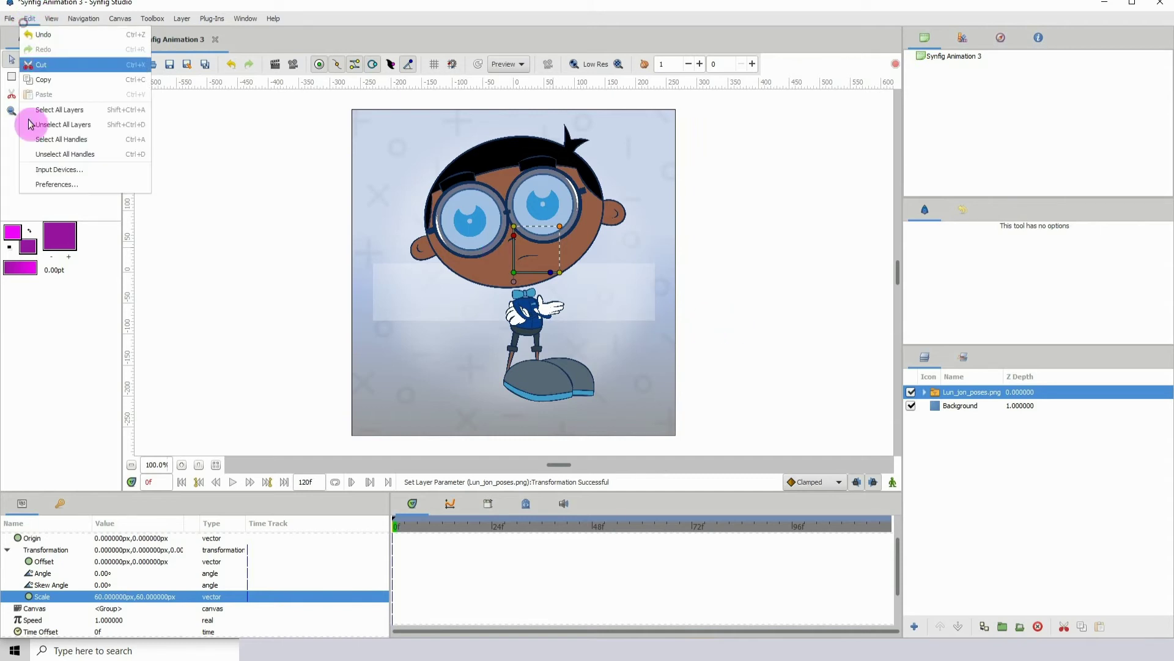
{"action": "left_click", "coordinate": [54, 184]}
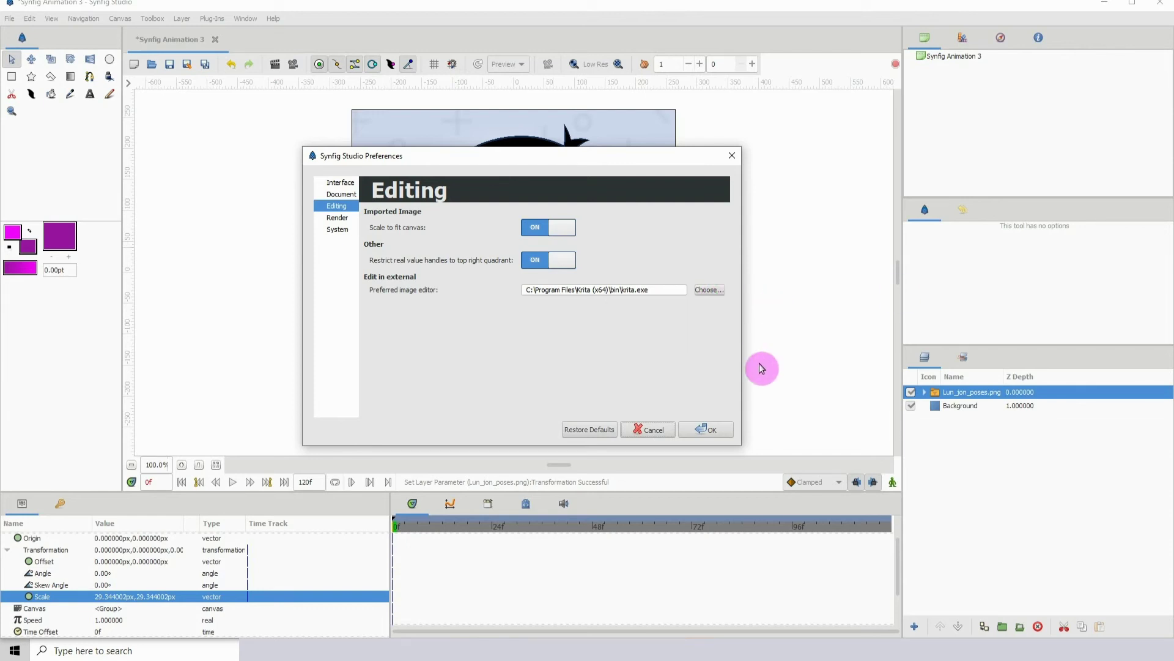
{"action": "left_click", "coordinate": [643, 432]}
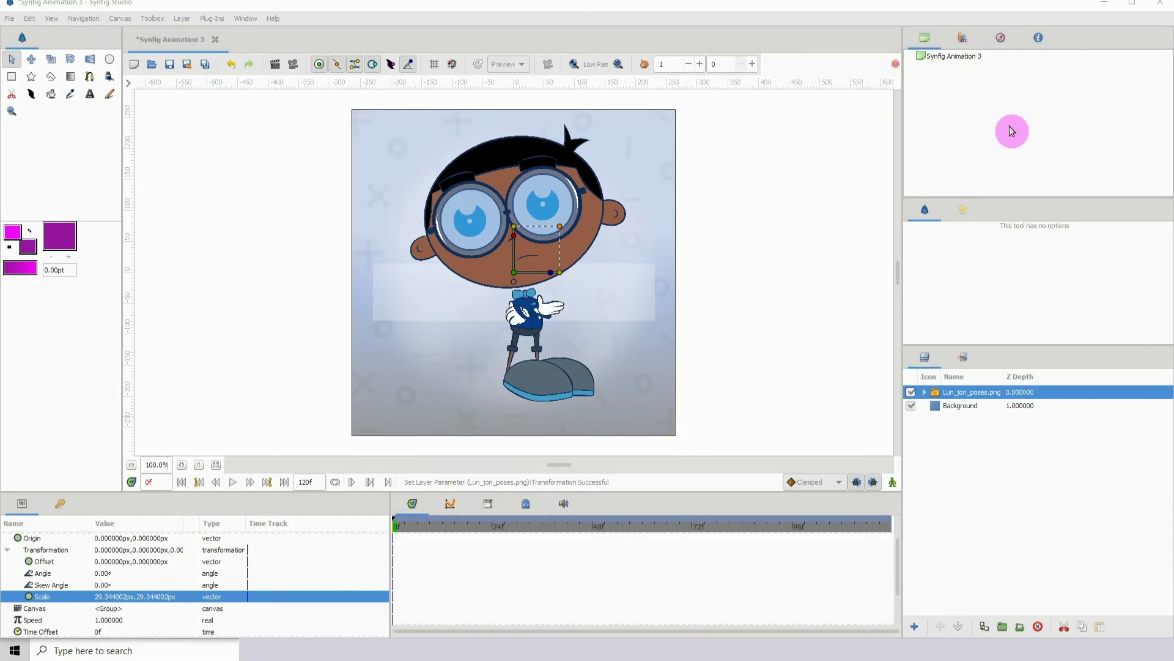
Delete the Lun_jon_poses.png layer
{"action": "left_click", "coordinate": [1038, 625]}
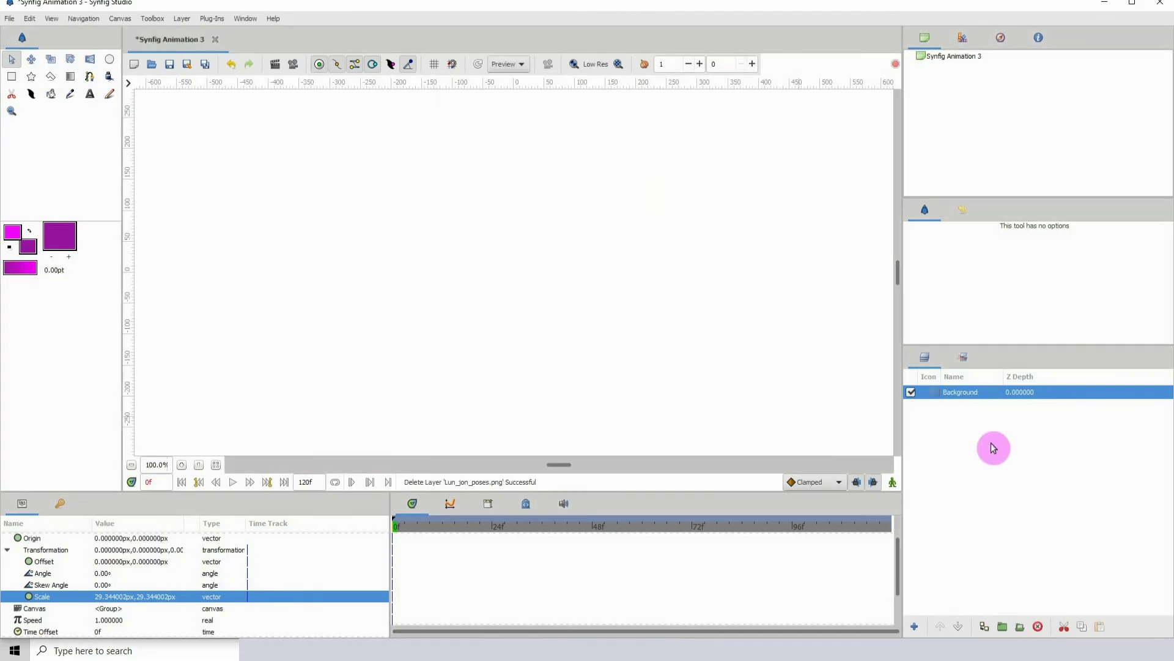
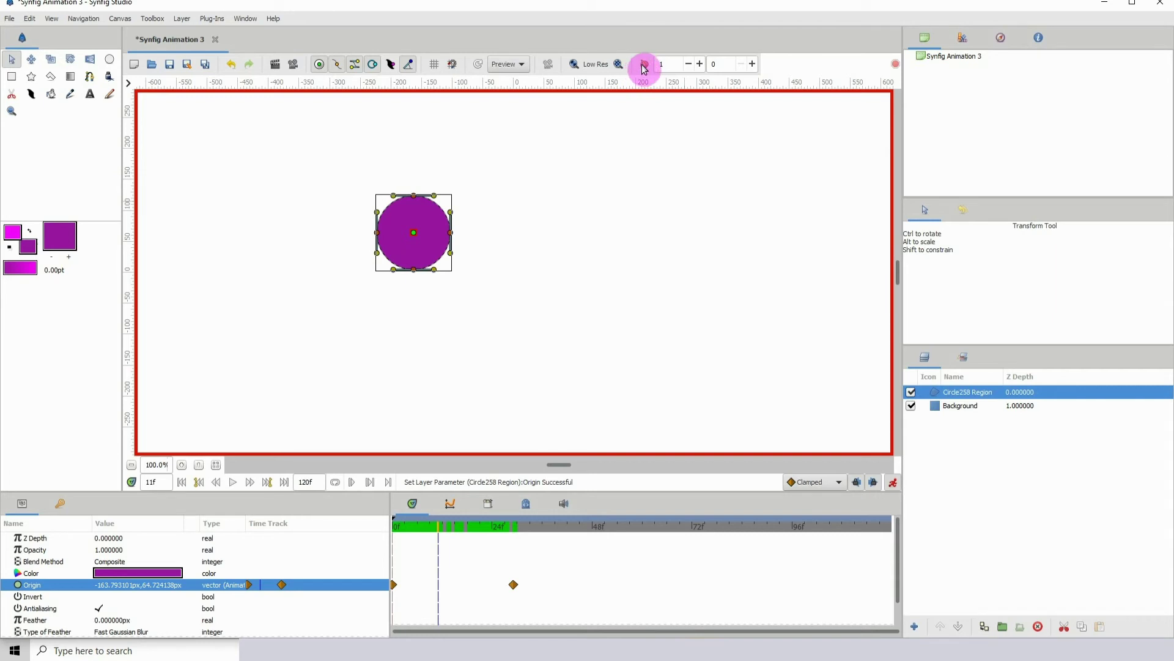
Turn on the onion skin and scrub the circle's animation to frame 16 and back to frame 11
{"action": "left_click", "coordinate": [647, 65]}
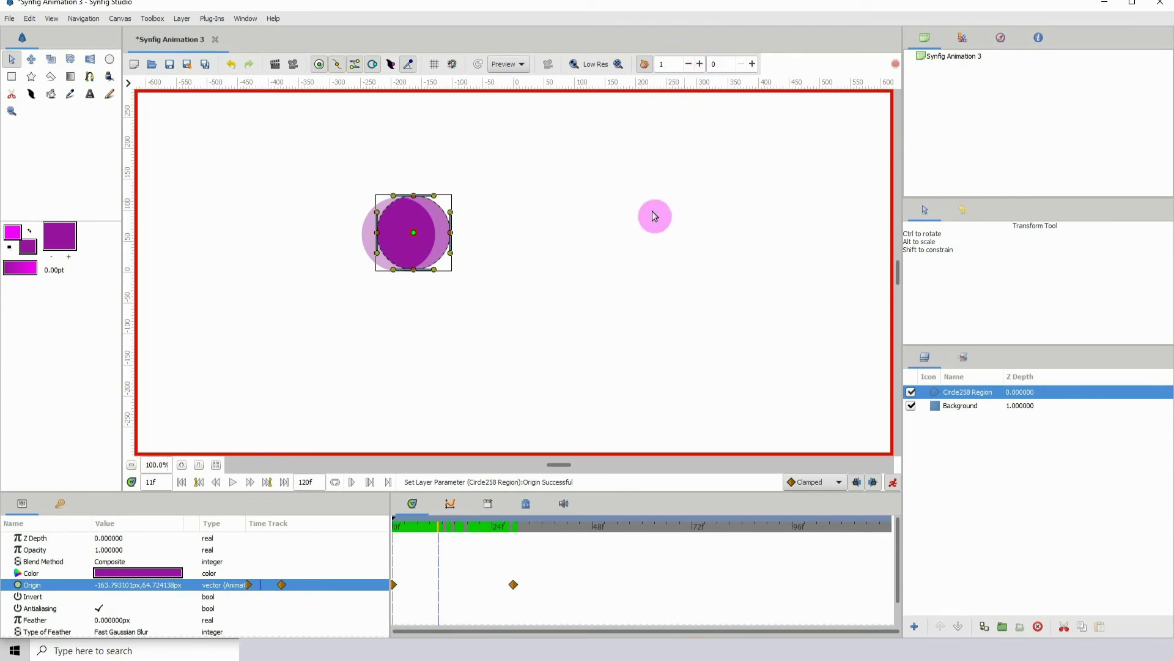
{"action": "left_click_drag", "start_coordinate": [470, 538], "coordinate": [459, 533]}
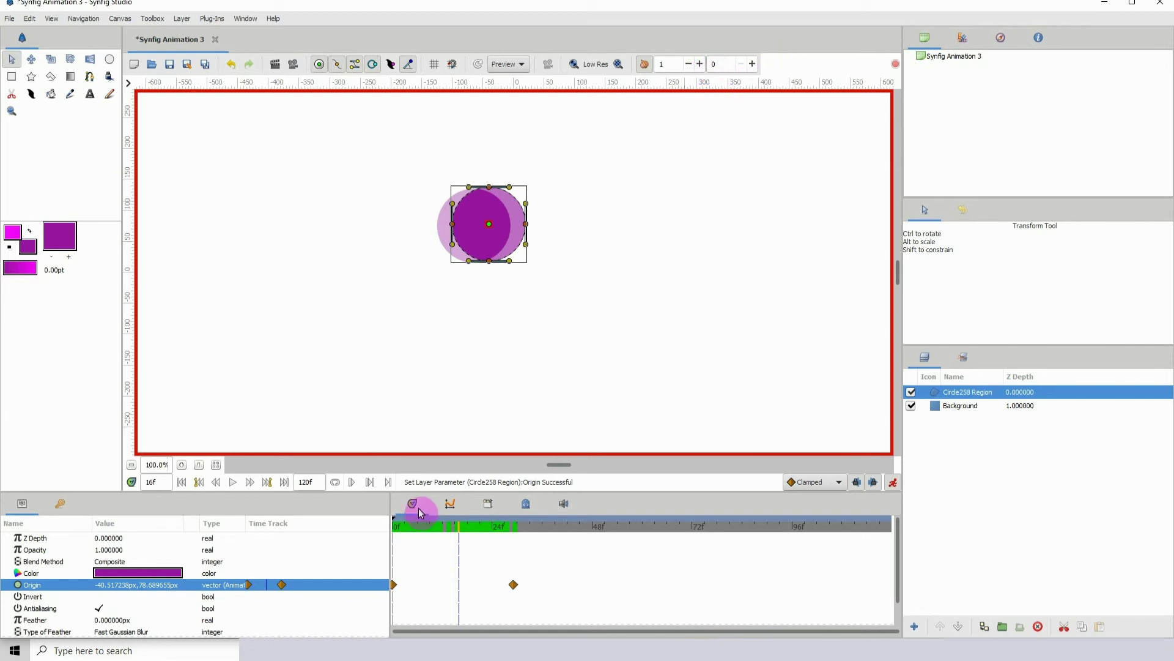
{"action": "left_click", "coordinate": [439, 531]}
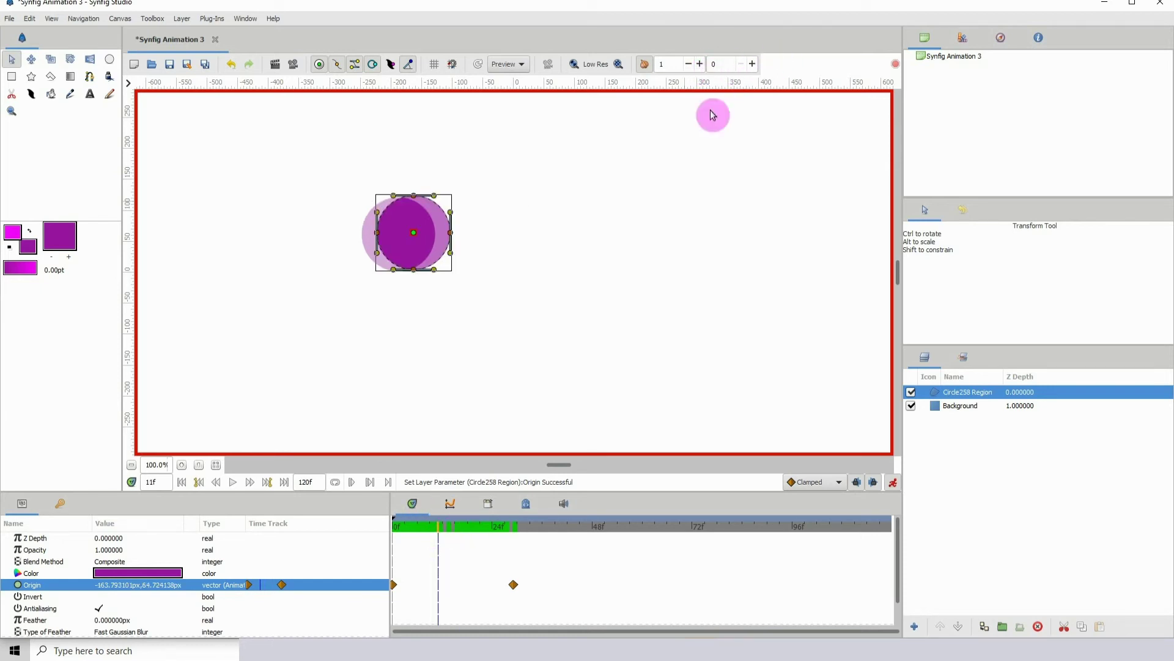
Raise the number of future onion skins to 9 and scrub the circle's animation to frame 15
{"action": "left_click", "coordinate": [753, 65]}
{"action": "left_click", "coordinate": [753, 65]}
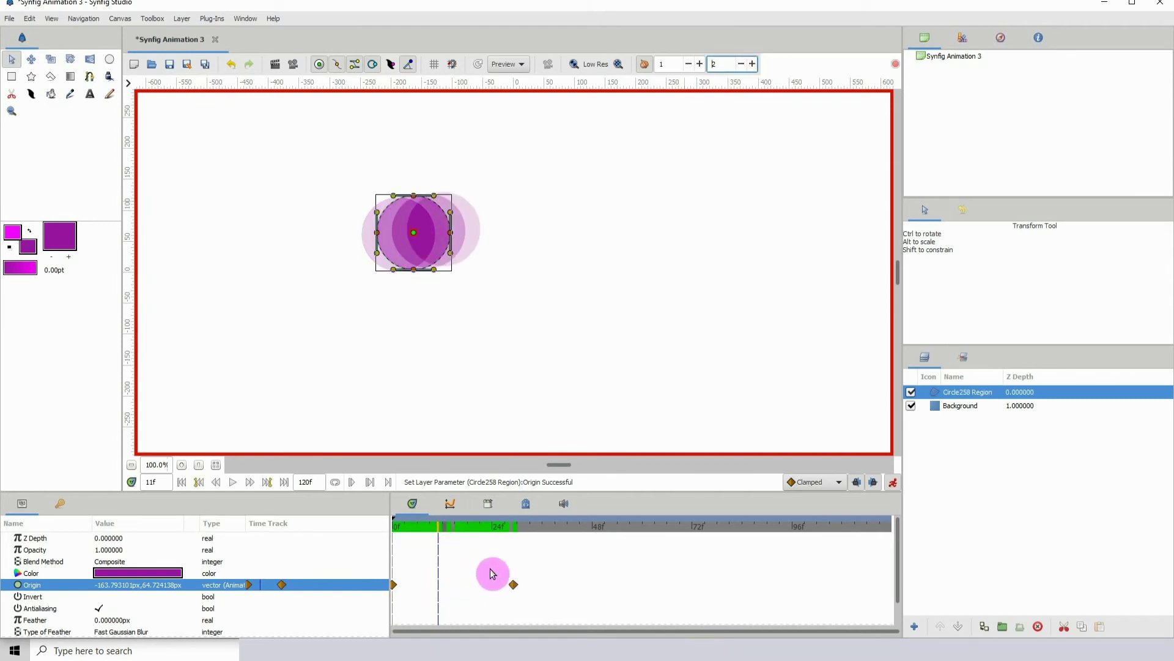
{"action": "left_click", "coordinate": [753, 63]}
{"action": "left_click", "coordinate": [753, 63]}
{"action": "left_click", "coordinate": [753, 64]}
{"action": "left_click", "coordinate": [753, 63]}
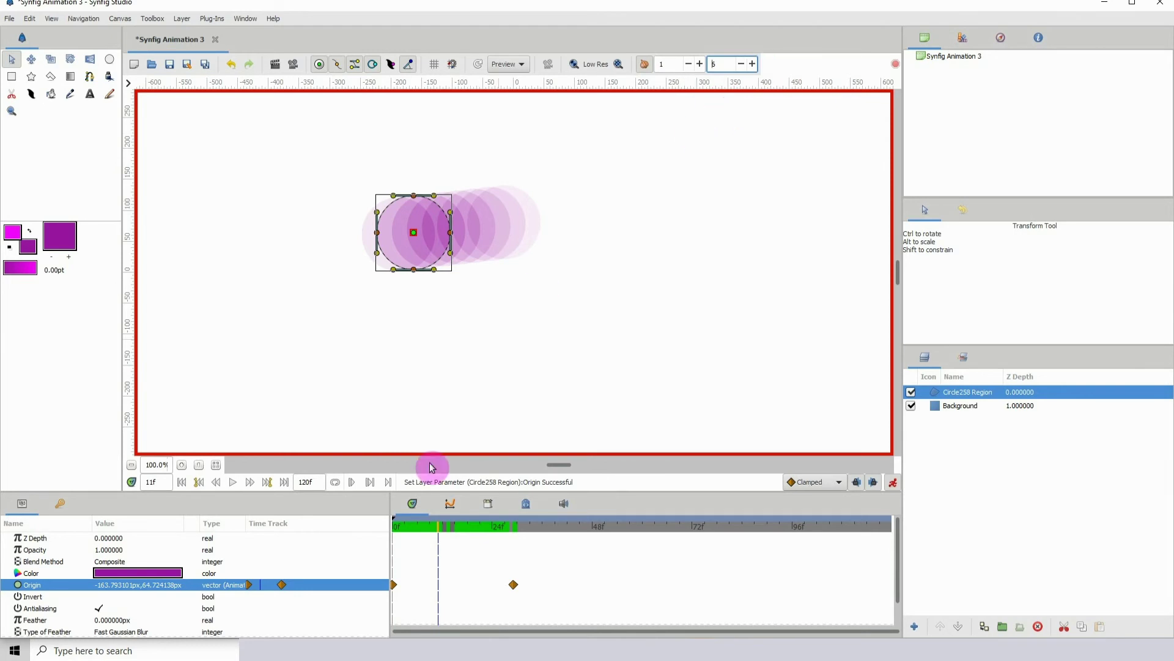
{"action": "left_click", "coordinate": [752, 64]}
{"action": "left_click", "coordinate": [752, 64]}
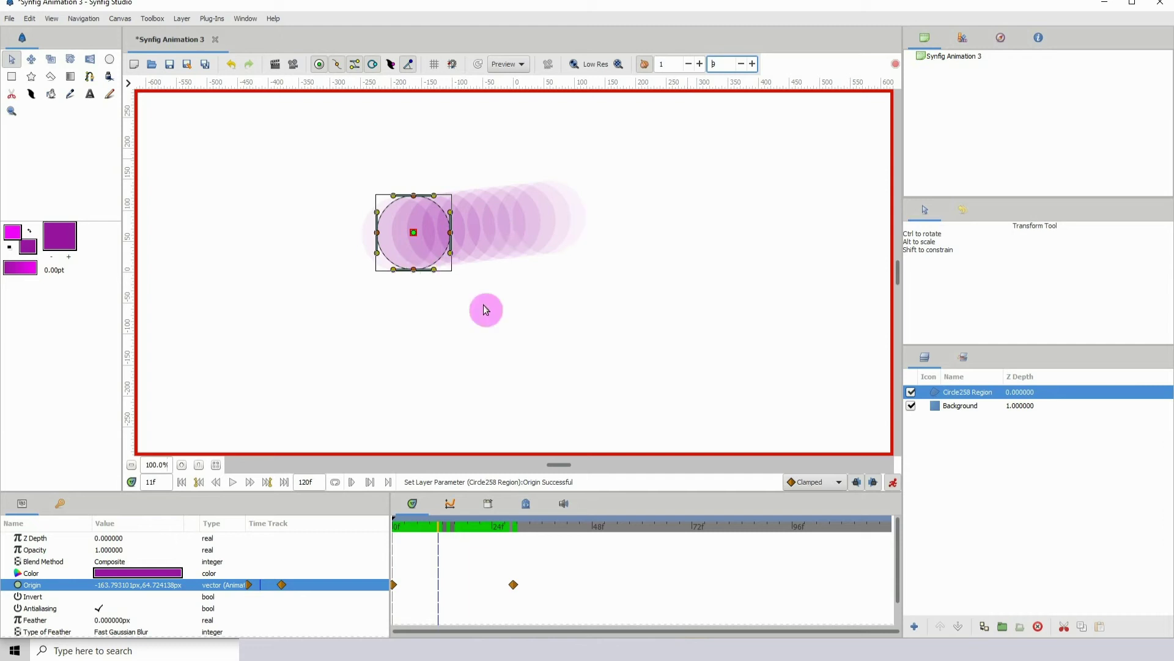
{"action": "mouse_move", "coordinate": [446, 536]}
{"action": "left_mouse_down"}
{"action": "mouse_move", "coordinate": [485, 534]}
{"action": "mouse_move", "coordinate": [455, 531]}
{"action": "left_mouse_up"}
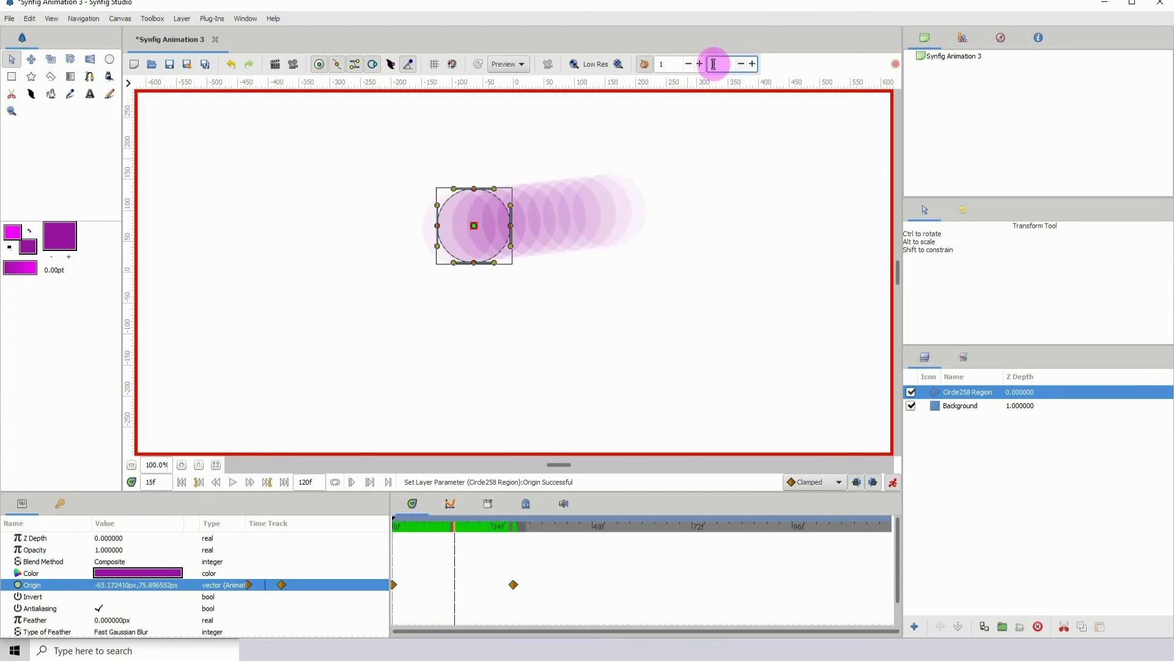
Reduce the number of future onion skins to 0
{"action": "left_click", "coordinate": [741, 63]}
{"action": "left_click", "coordinate": [740, 64]}
{"action": "left_click", "coordinate": [740, 64]}
{"action": "left_click", "coordinate": [741, 64]}
{"action": "left_click", "coordinate": [741, 64]}
{"action": "left_click", "coordinate": [740, 63]}
{"action": "left_click", "coordinate": [741, 63]}
{"action": "left_click", "coordinate": [741, 63]}
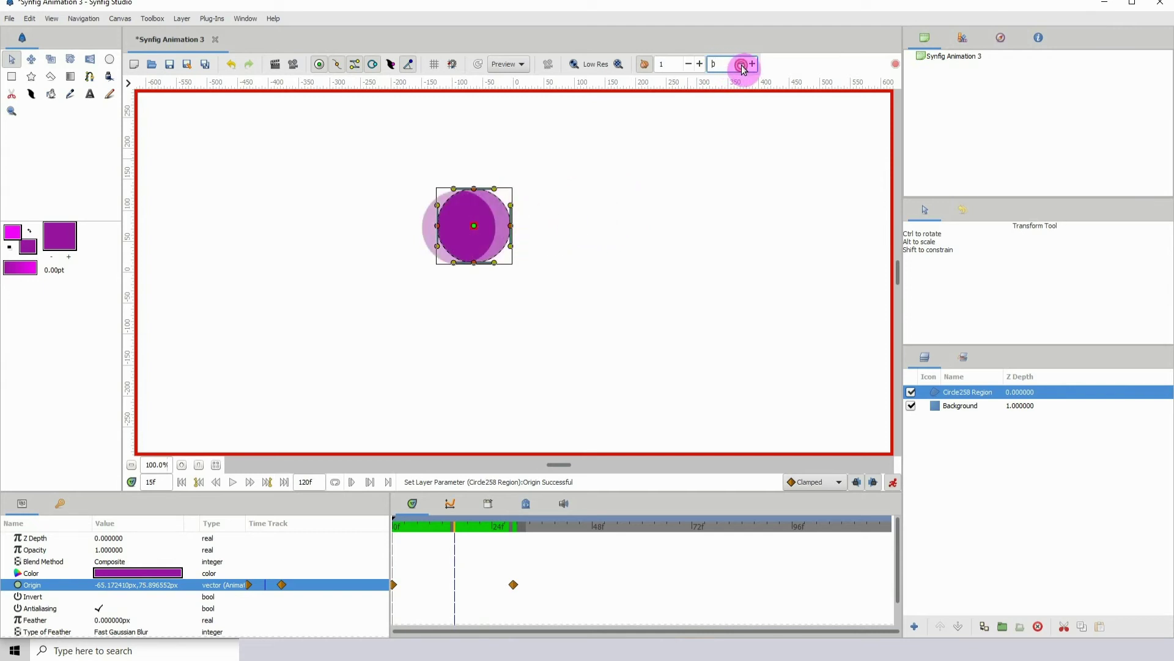
Raise the number of past onion skins to 9 to trail the circle's earlier positions
{"action": "left_click", "coordinate": [688, 63]}
{"action": "left_click", "coordinate": [699, 64]}
{"action": "left_click", "coordinate": [699, 64]}
{"action": "left_click", "coordinate": [699, 64]}
{"action": "left_click", "coordinate": [699, 63]}
{"action": "left_click", "coordinate": [699, 64]}
{"action": "left_click", "coordinate": [699, 64]}
{"action": "left_click", "coordinate": [700, 64]}
{"action": "left_click", "coordinate": [699, 64]}
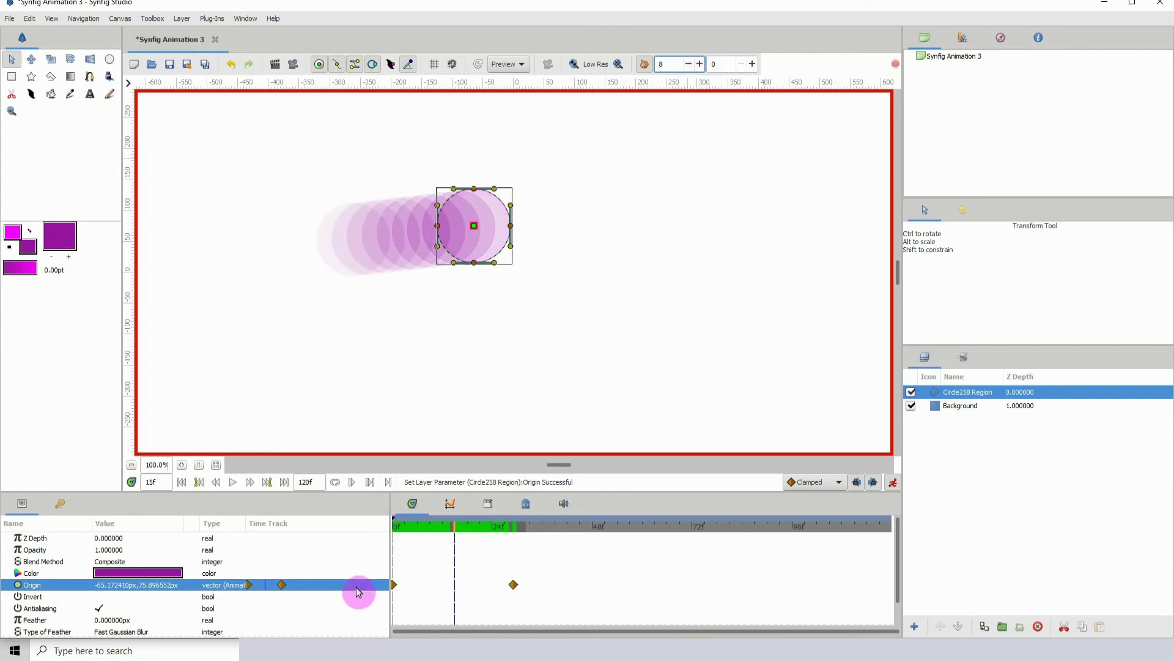
{"action": "left_click", "coordinate": [699, 63]}
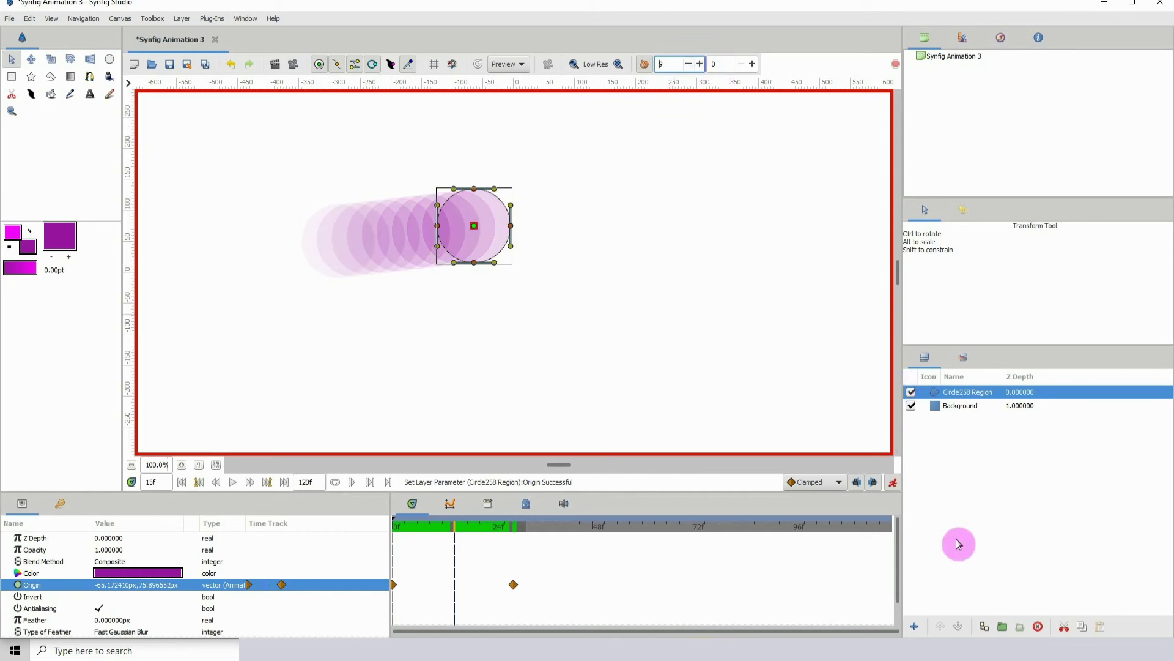
Delete the circle's region layer and turn off animate editing mode
{"action": "left_click", "coordinate": [1037, 627]}
{"action": "left_click", "coordinate": [894, 485]}
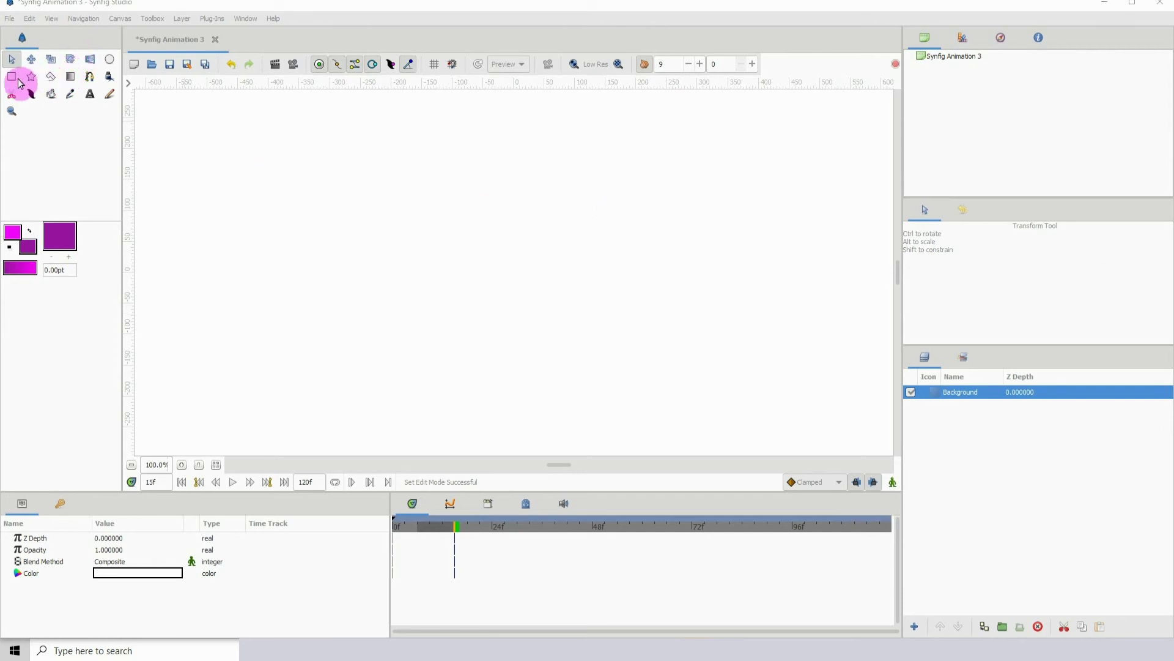
Draw a purple rectangle about 220 by 151 px near the canvas centre and select only its layer
{"action": "left_click", "coordinate": [12, 77]}
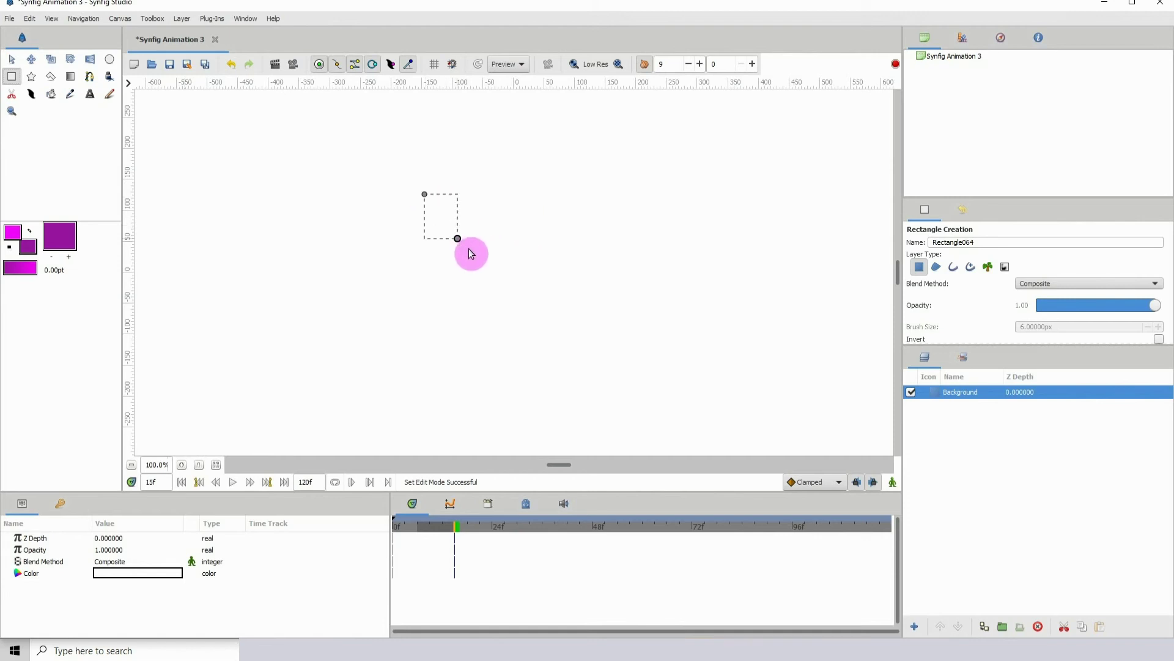
{"action": "left_click_drag", "start_coordinate": [561, 290], "coordinate": [560, 290]}
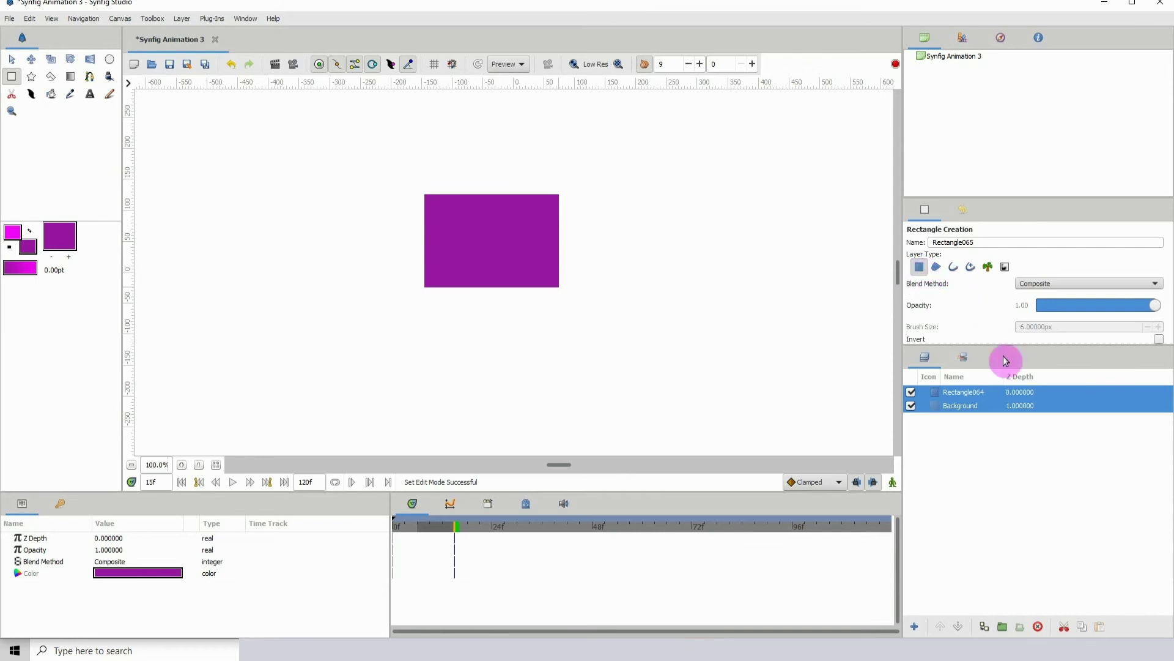
{"action": "left_click", "coordinate": [1041, 396]}
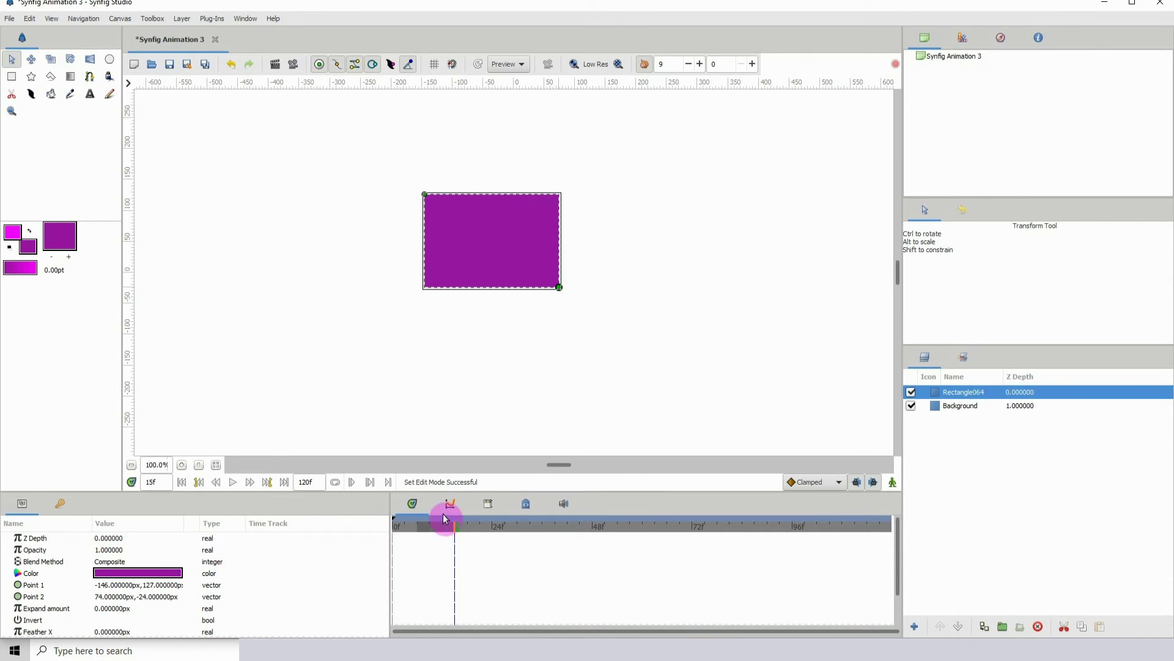
Round the rectangle's corners by setting its Bevel to 40 px and finally to 25 px
{"action": "left_click_drag", "start_coordinate": [521, 476], "coordinate": [519, 421]}
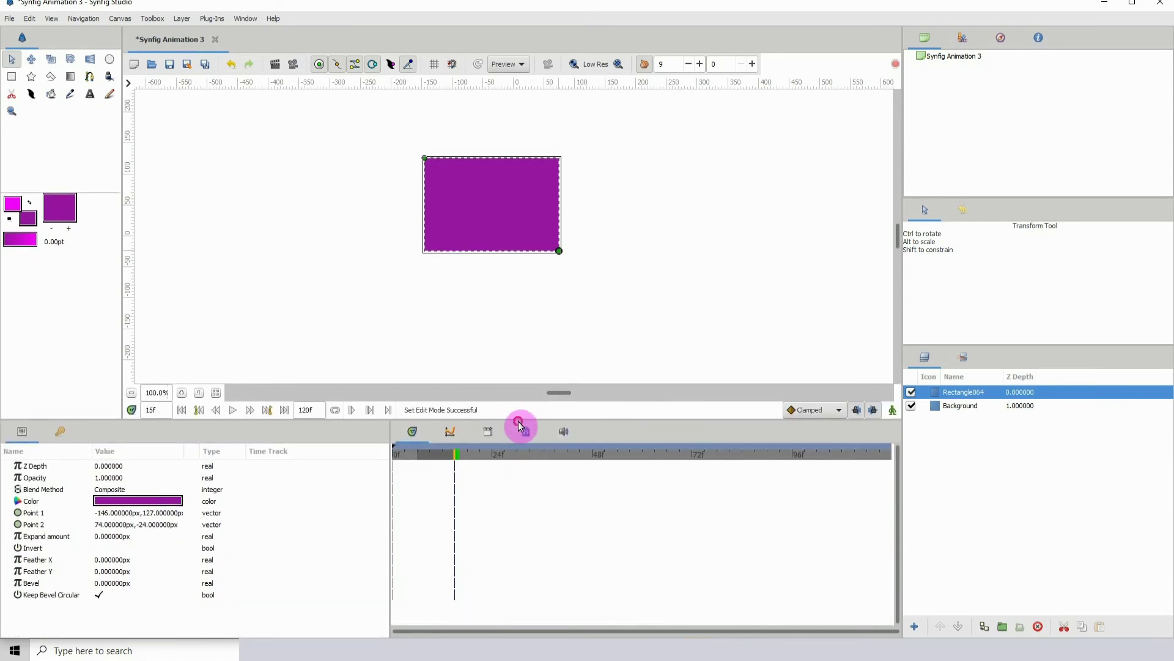
{"action": "left_click", "coordinate": [40, 584]}
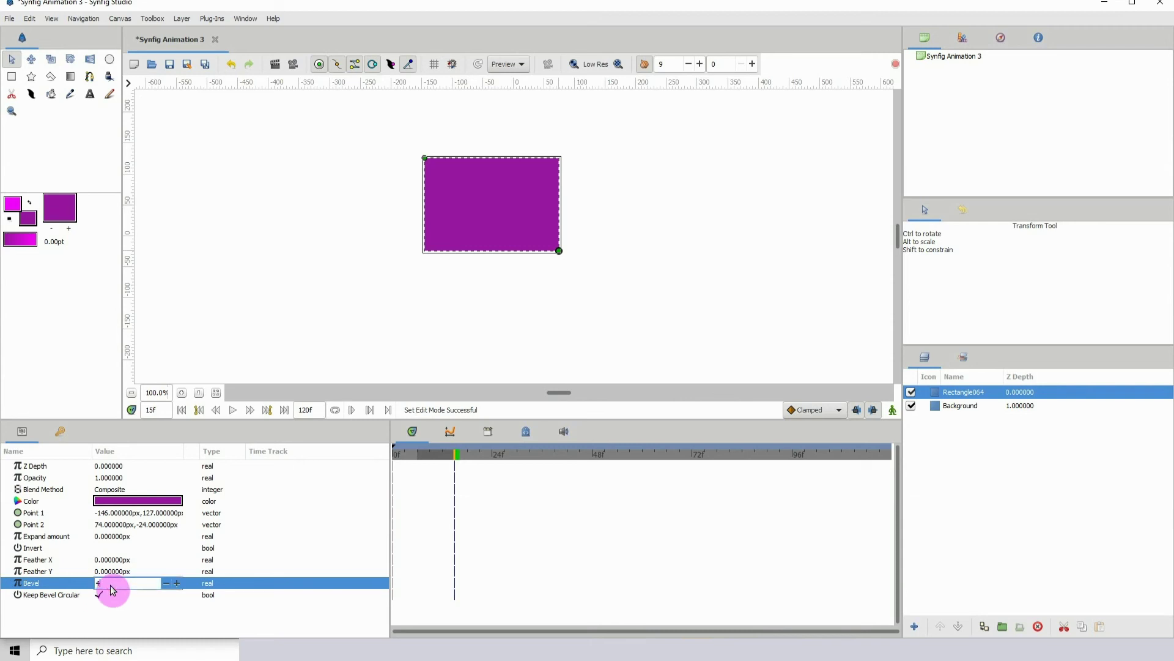
{"action": "key", "text": "Return"}
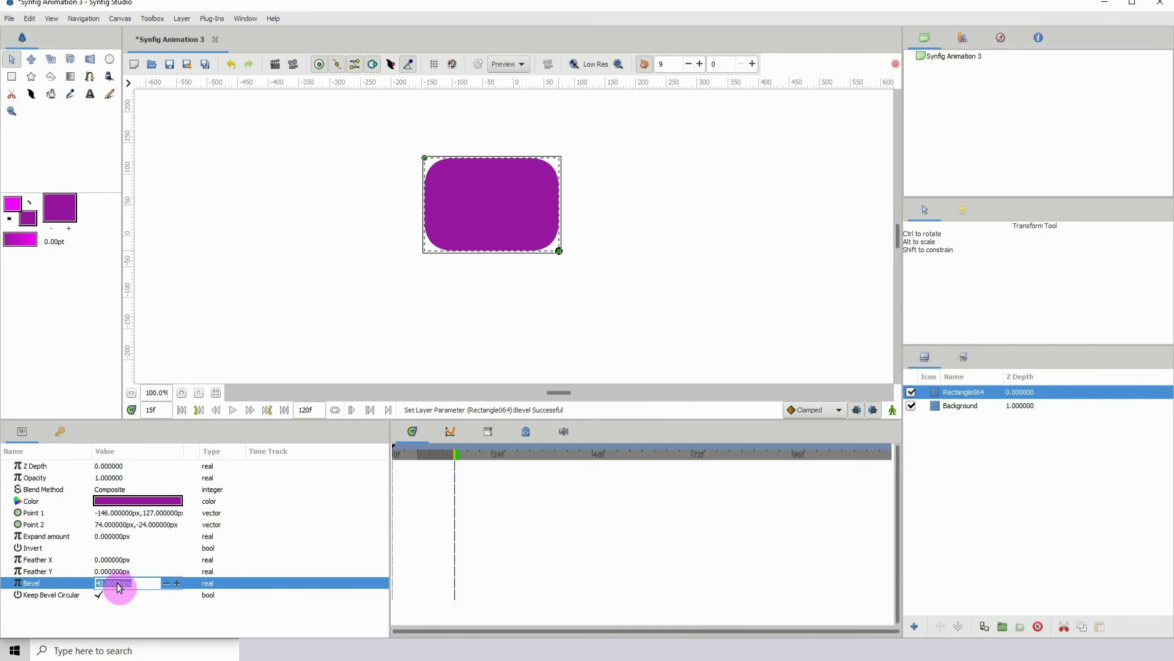
{"action": "key", "text": "Return"}
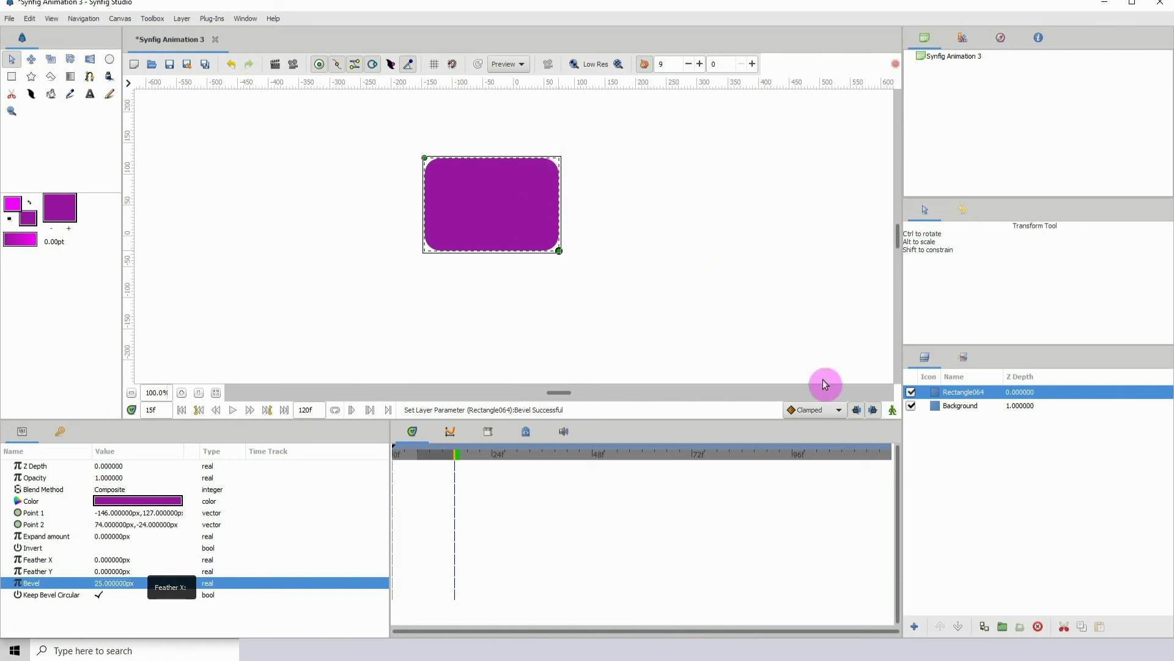
Delete the rectangle's layer, and switch the Background layer off and on again to check the transparent canvas
{"action": "left_click", "coordinate": [1040, 627]}
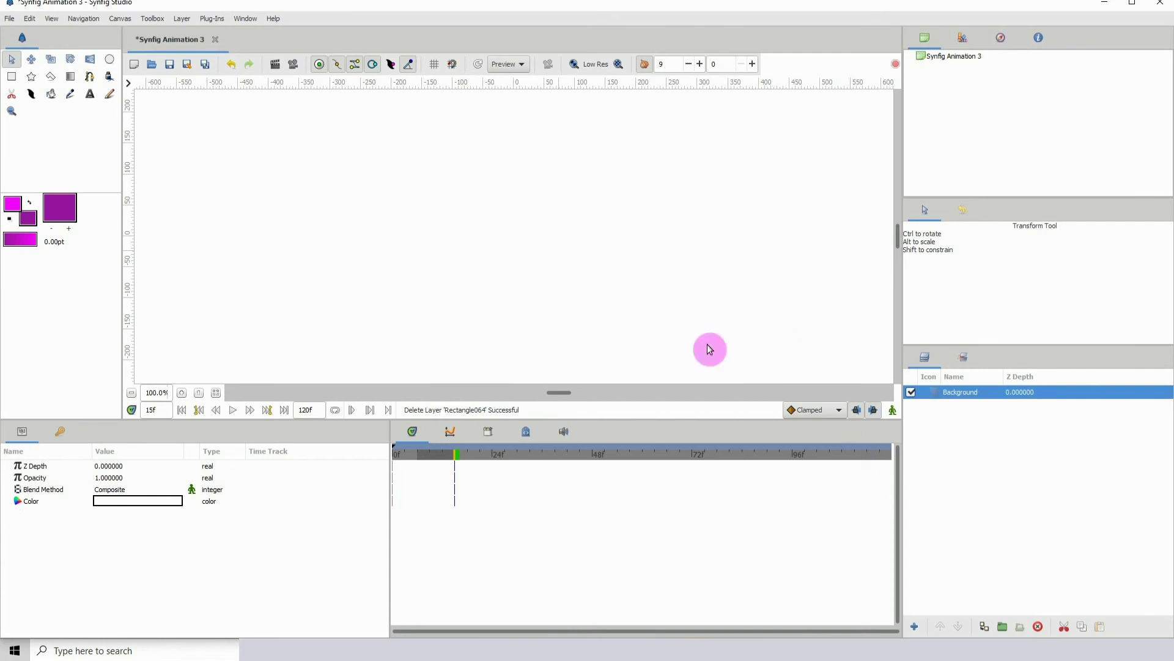
{"action": "left_click_drag", "start_coordinate": [684, 426], "coordinate": [686, 495]}
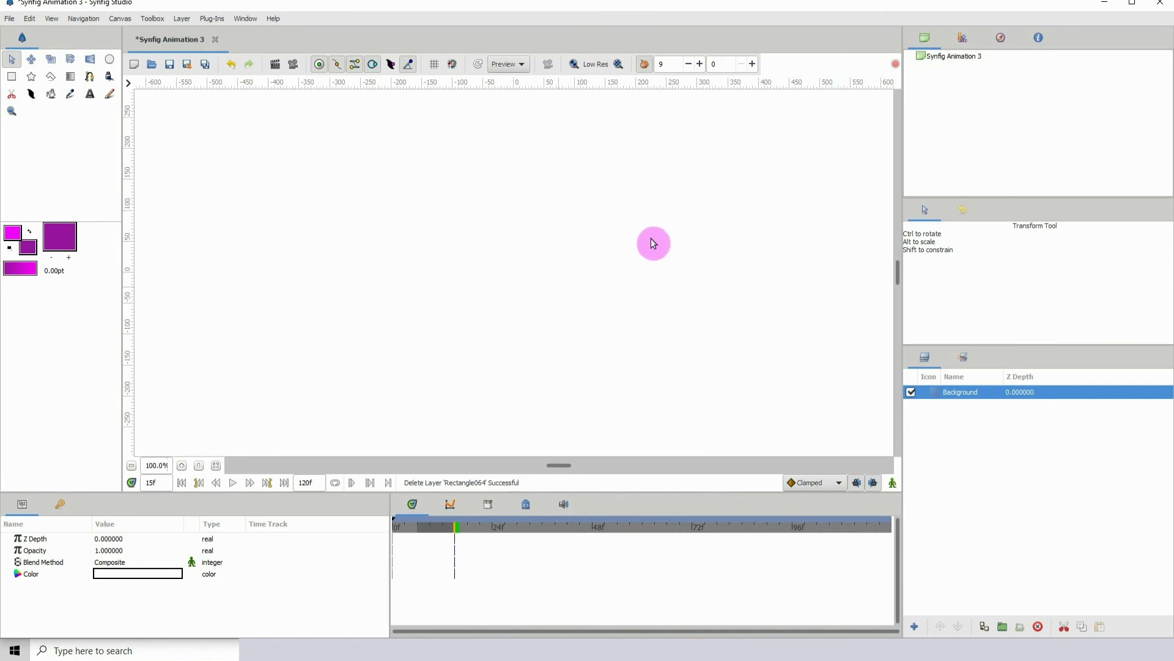
{"action": "left_click", "coordinate": [911, 392]}
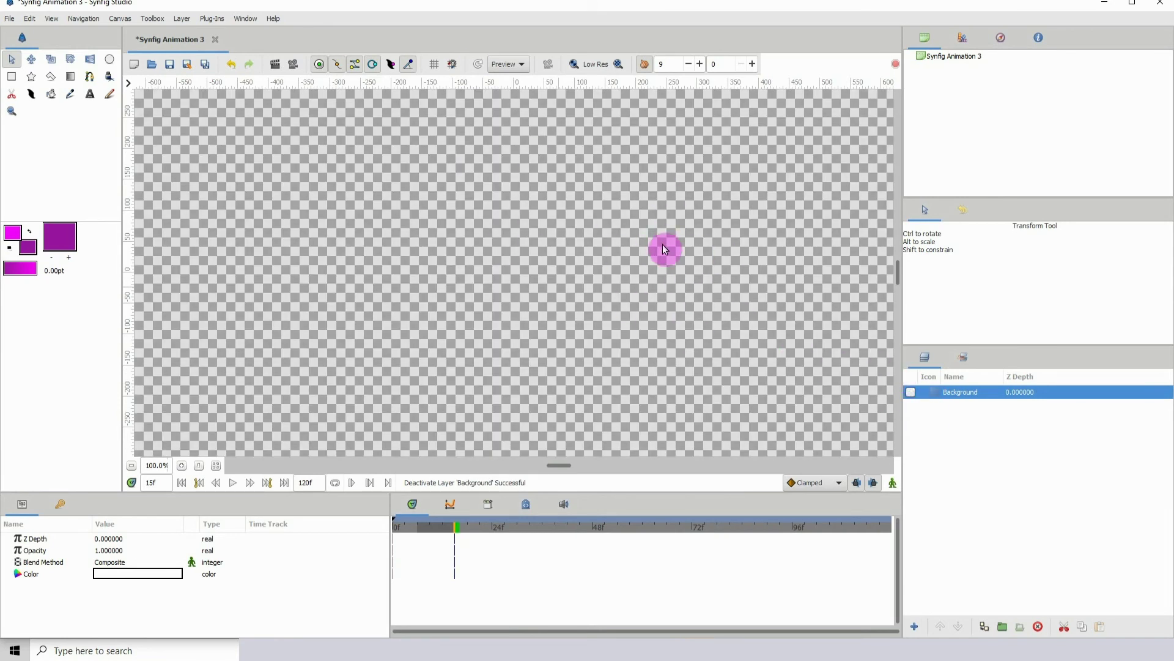
{"action": "left_click", "coordinate": [911, 392]}
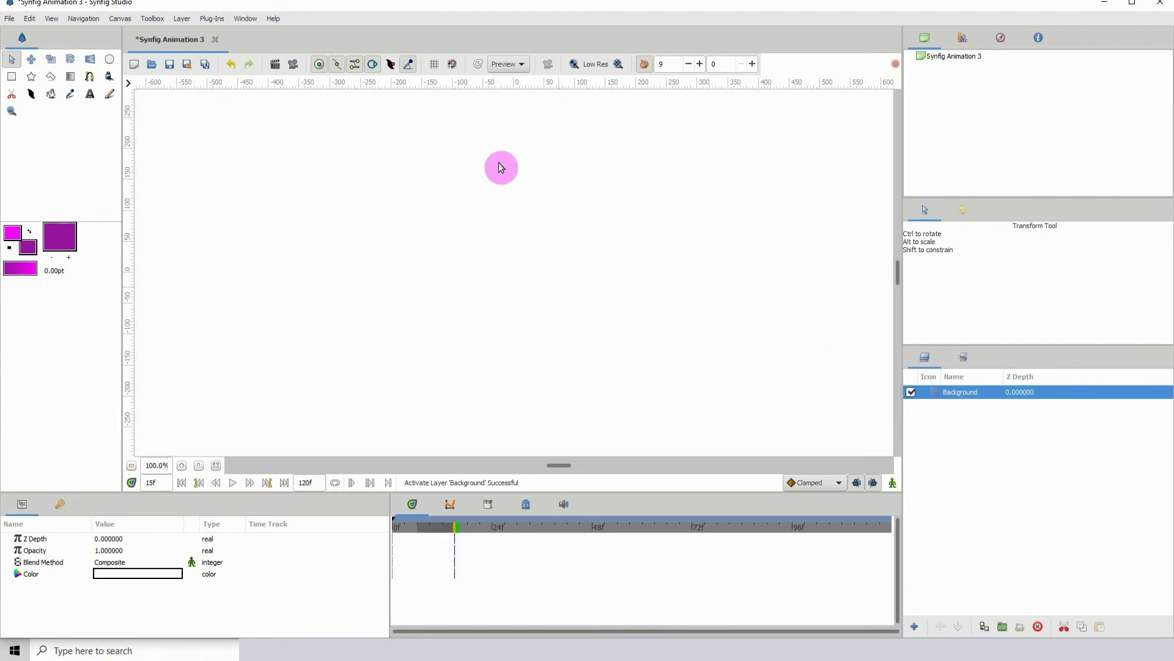
Set the default background for new documents to the image AngryBird_Anim_BG.png in the Document preferences and apply it
{"action": "left_click", "coordinate": [30, 19]}
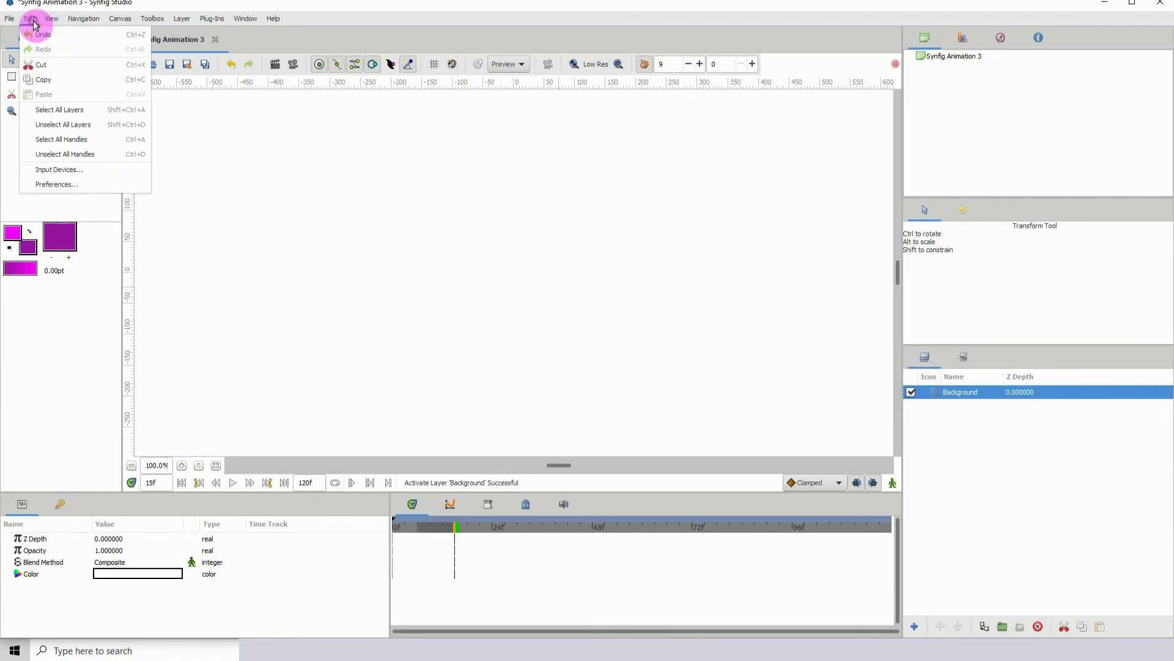
{"action": "left_click", "coordinate": [52, 186]}
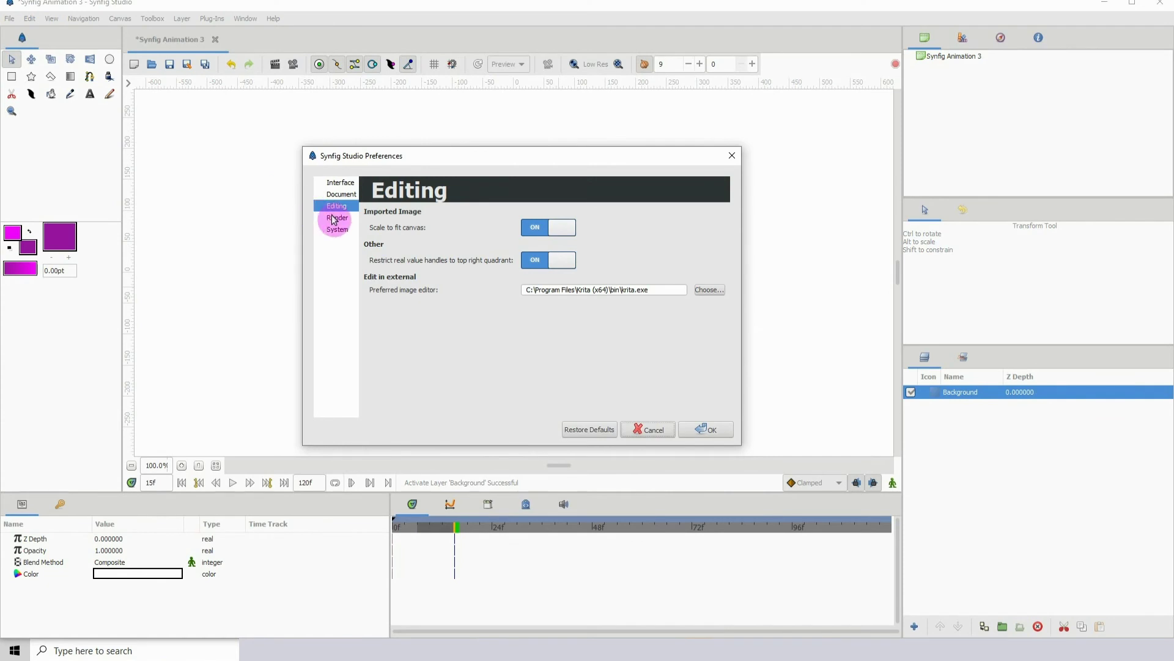
{"action": "left_click", "coordinate": [335, 185]}
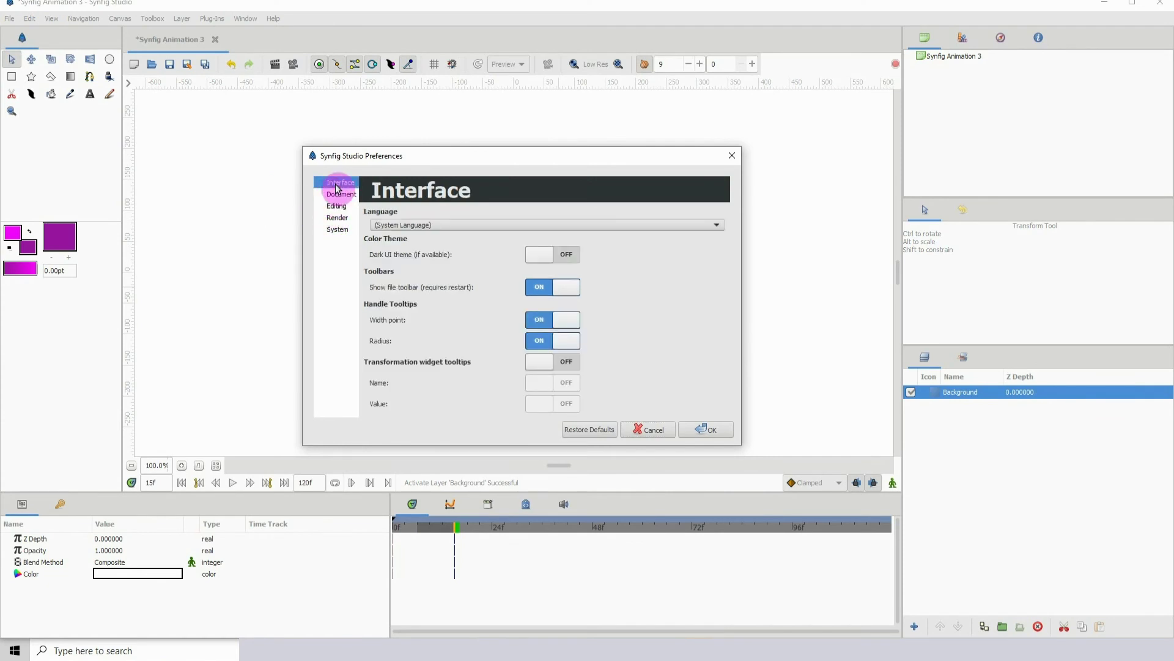
{"action": "left_click", "coordinate": [340, 196]}
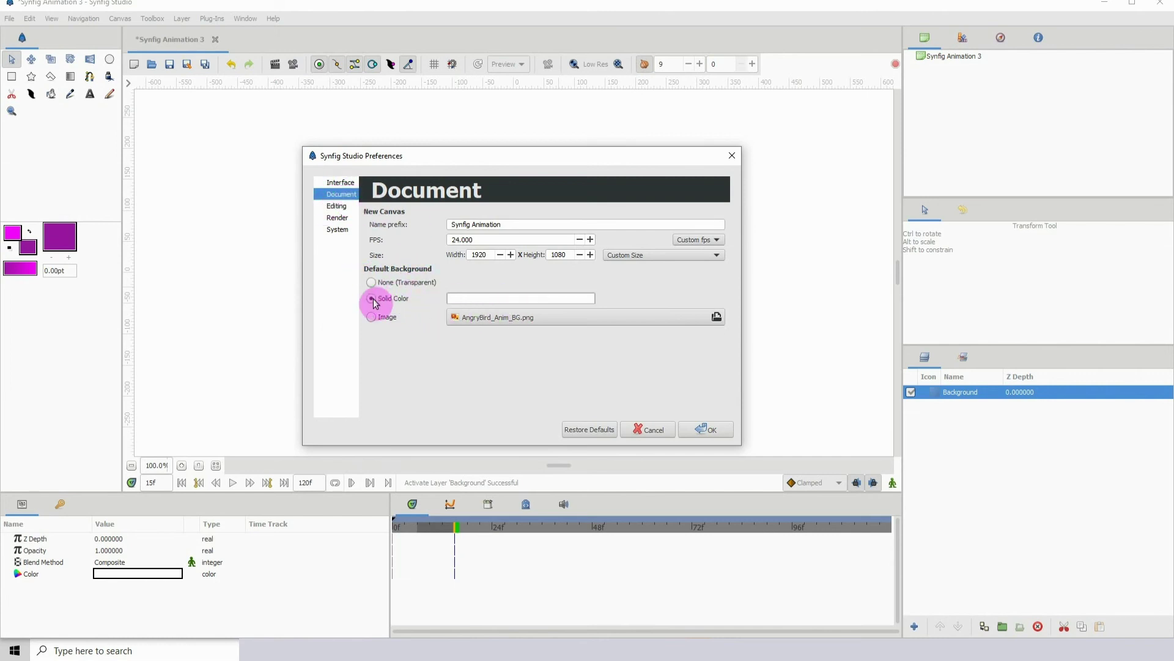
{"action": "left_click", "coordinate": [516, 298]}
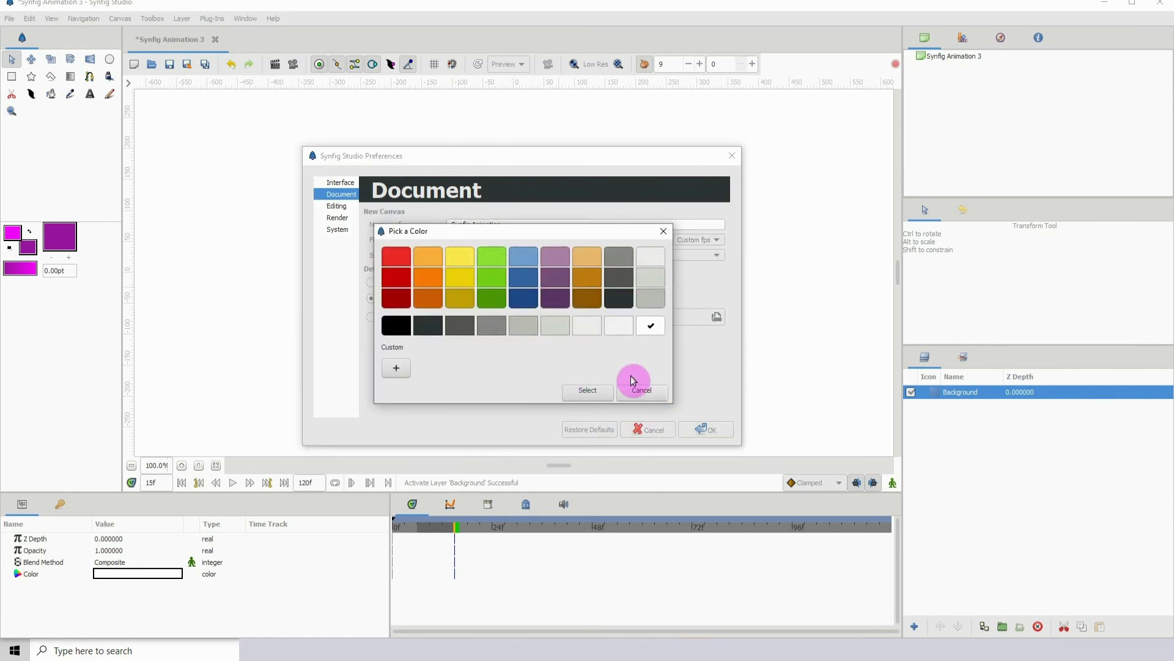
{"action": "left_click", "coordinate": [647, 391]}
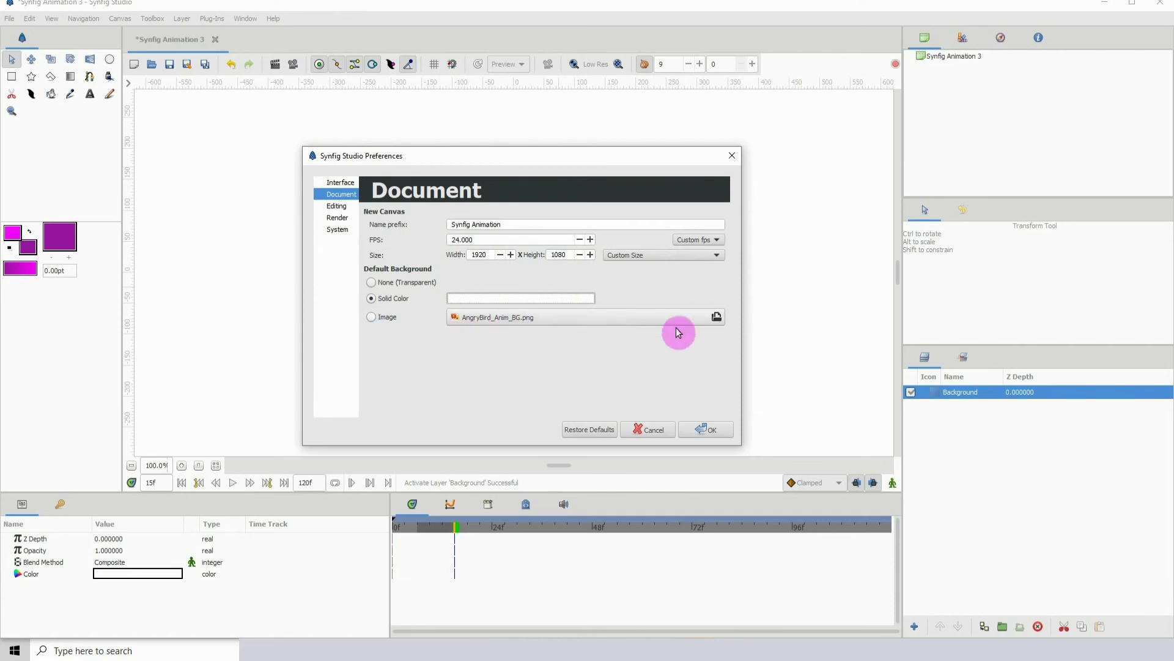
{"action": "left_click", "coordinate": [372, 317]}
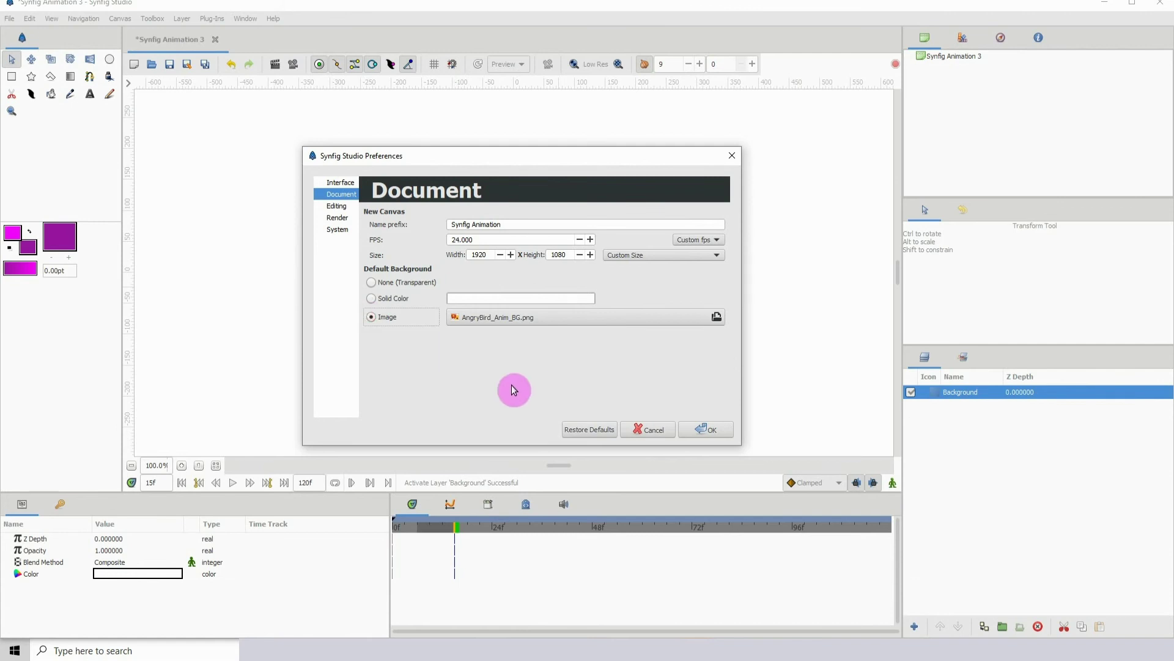
{"action": "left_click", "coordinate": [716, 433]}
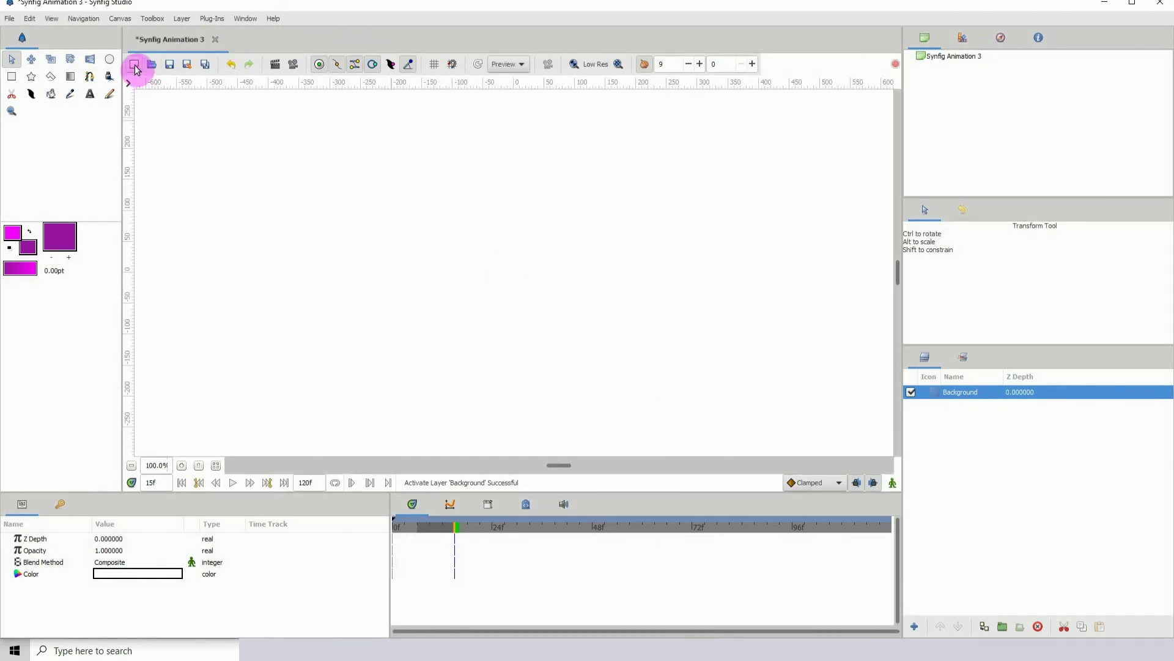
Create a new animation file and view its default image background at 64% zoom
{"action": "left_click", "coordinate": [134, 64]}
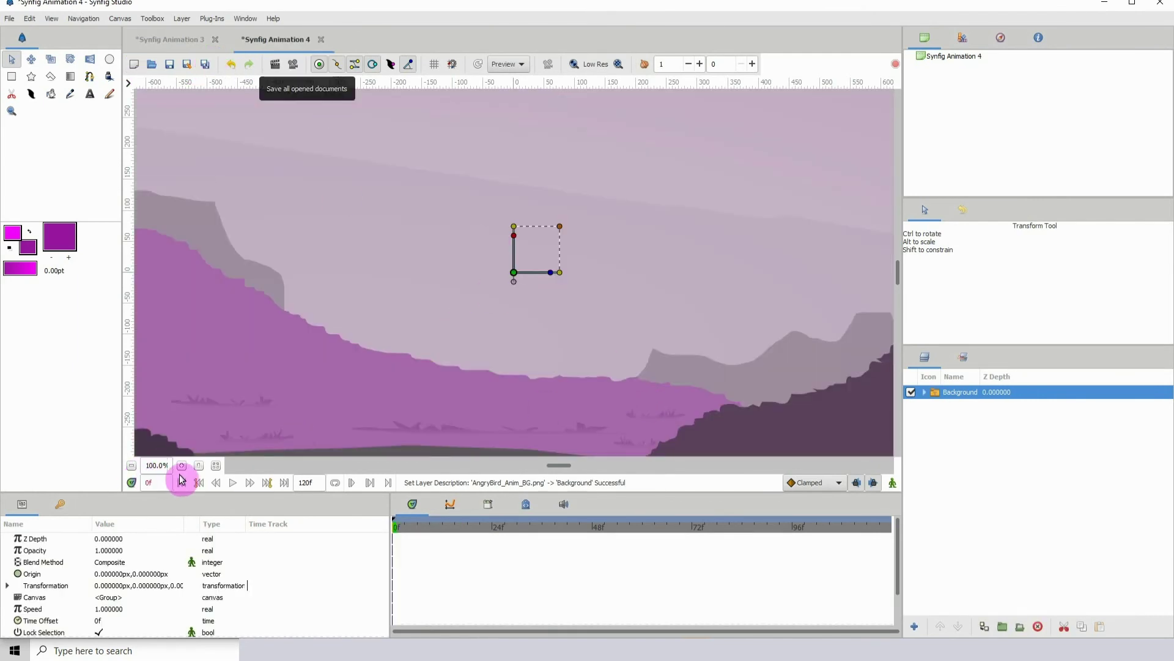
{"action": "left_click", "coordinate": [131, 465]}
{"action": "left_click", "coordinate": [131, 465]}
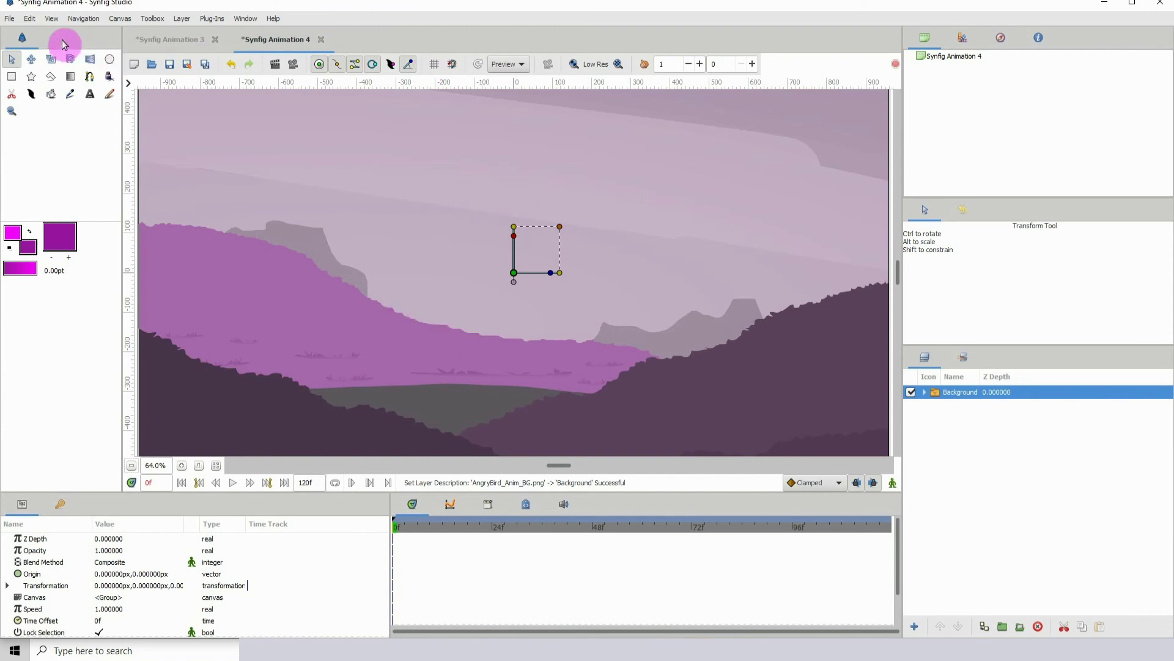
Switch the default background for new documents to Solid Color in the Document preferences and create a new animation with it
{"action": "left_click", "coordinate": [29, 18]}
{"action": "left_click", "coordinate": [81, 184]}
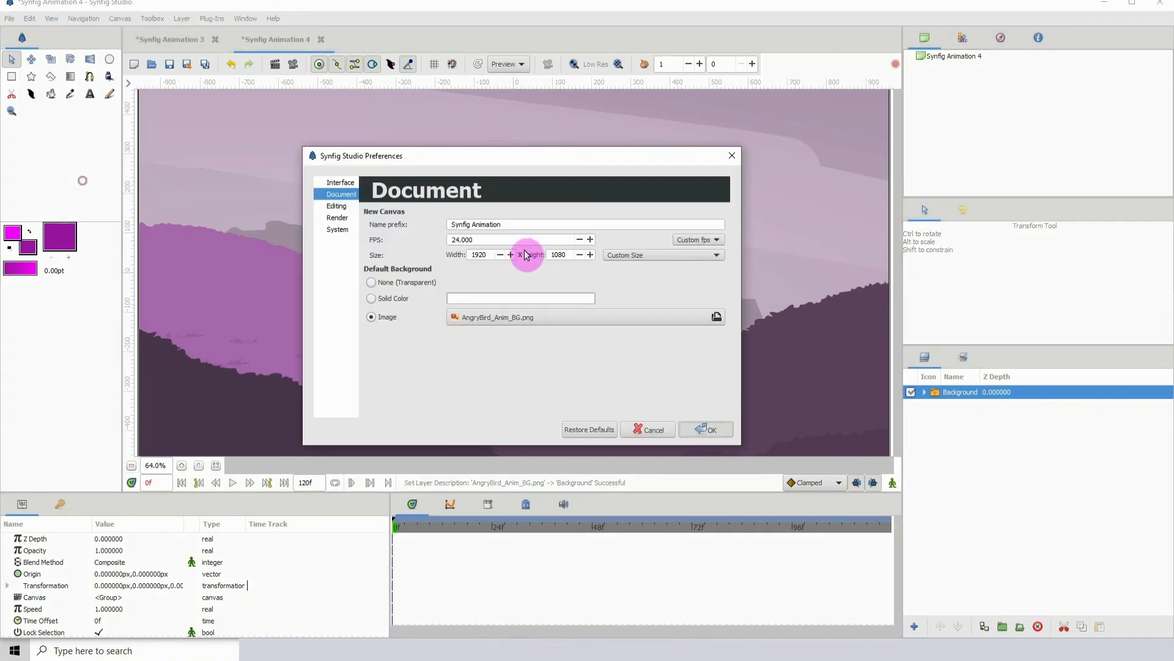
{"action": "left_click", "coordinate": [372, 298]}
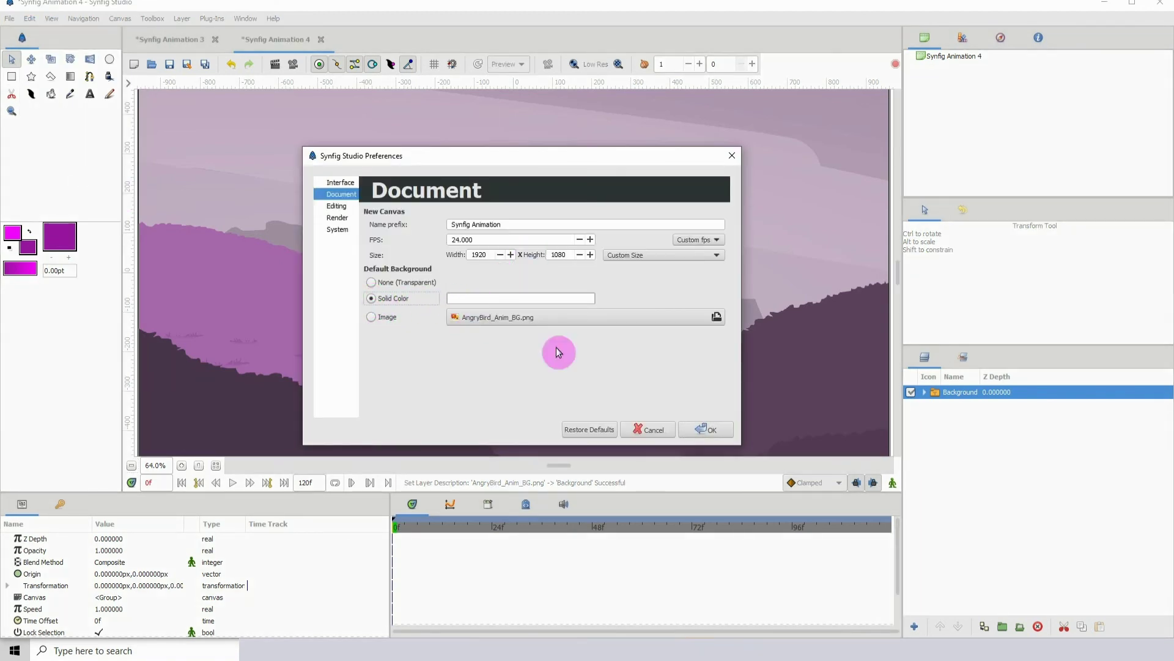
{"action": "left_click", "coordinate": [702, 430]}
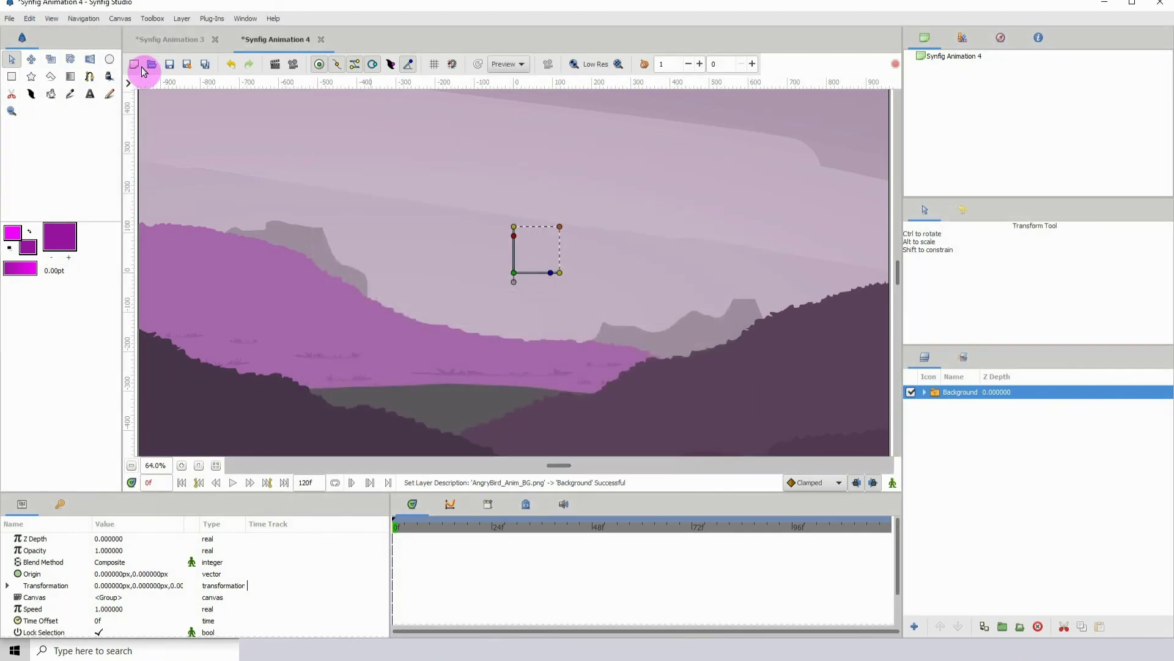
{"action": "left_click", "coordinate": [139, 69]}
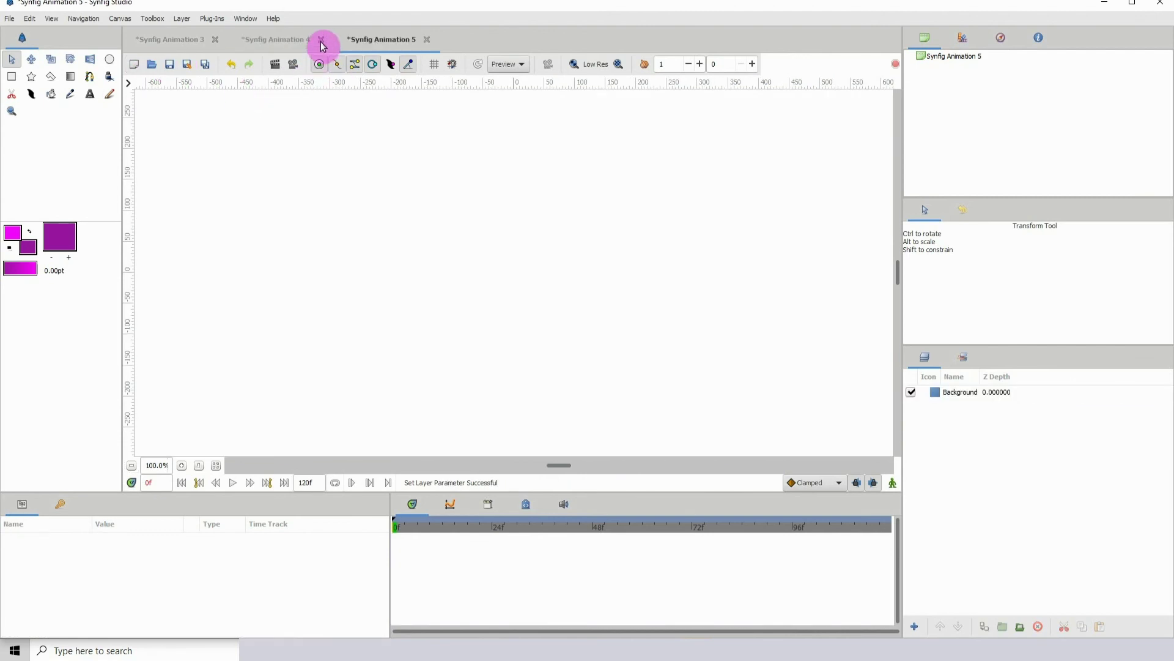
Close the Synfig Animation 4 and Synfig Animation 3 files
{"action": "left_click", "coordinate": [224, 47]}
{"action": "left_click", "coordinate": [518, 371]}
{"action": "left_click", "coordinate": [216, 39]}
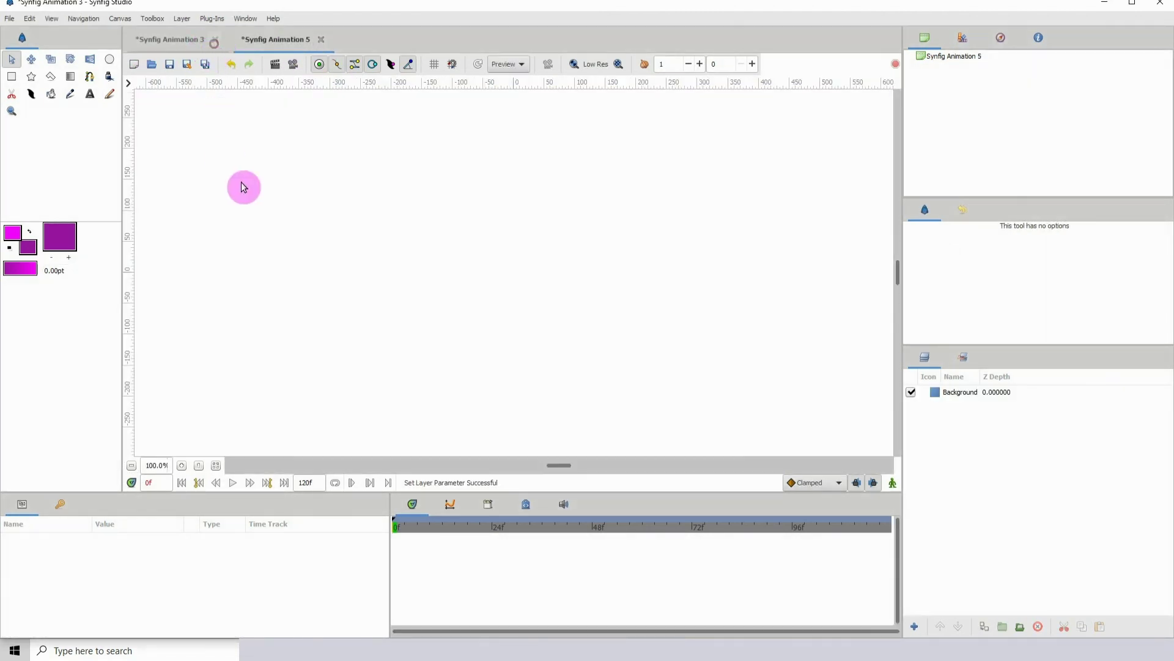
{"action": "left_click", "coordinate": [517, 371]}
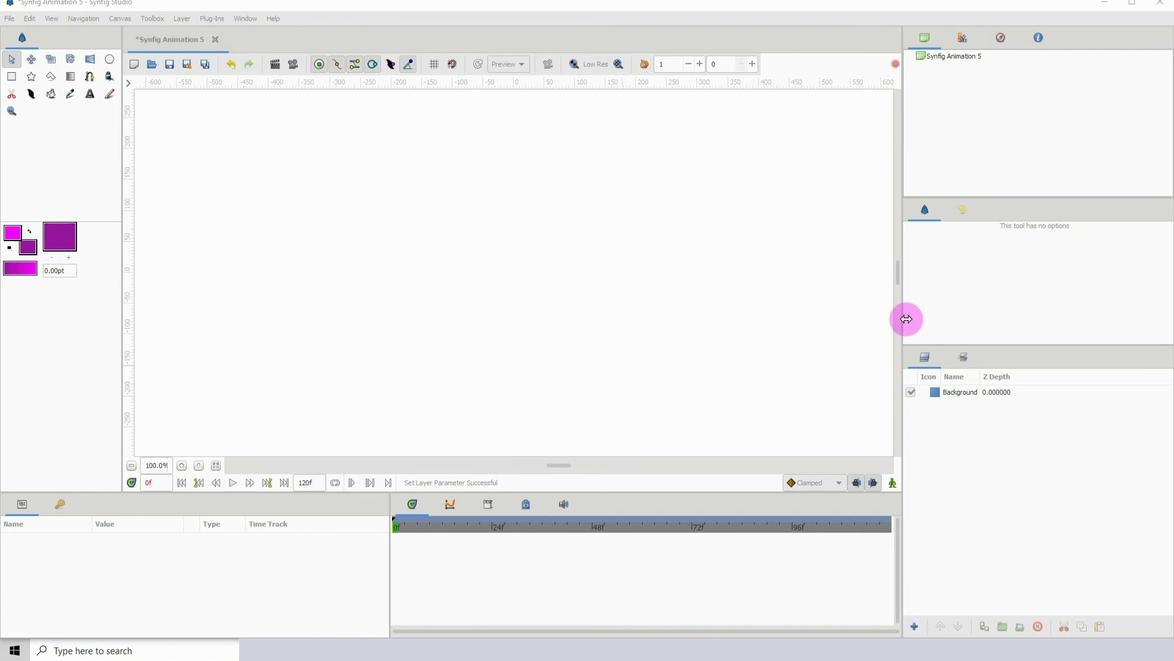
Draw a purple circle centred at about (-113, 15) px and a small two-pointed star at about (202, 166) px
{"action": "left_click", "coordinate": [963, 392]}
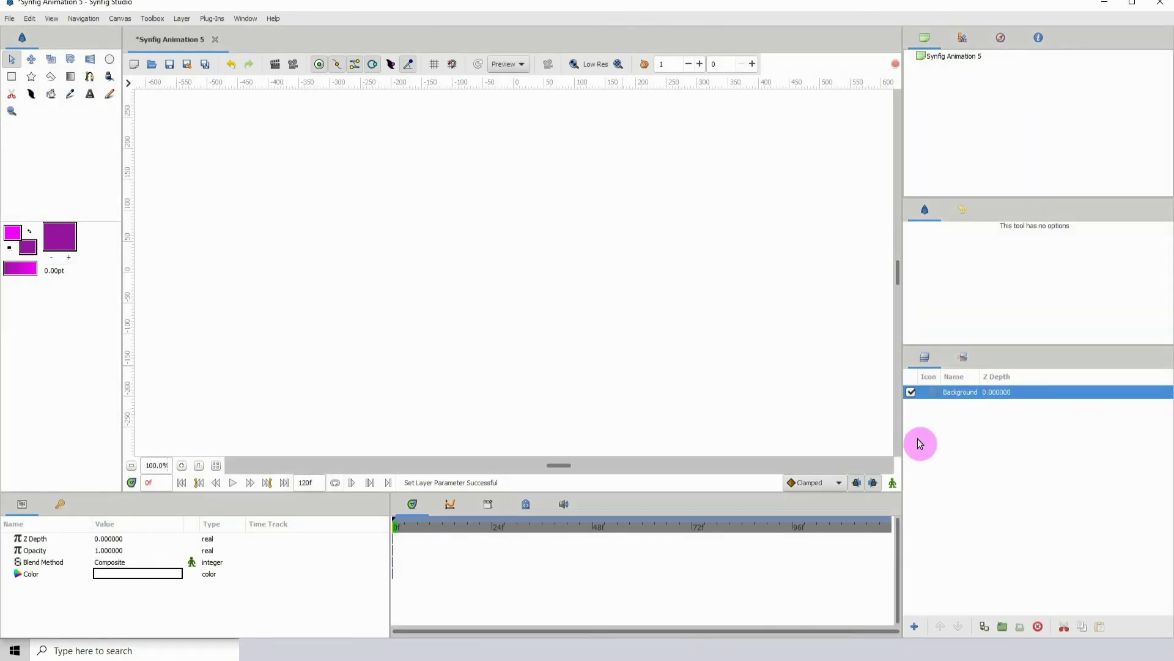
{"action": "left_click", "coordinate": [109, 58]}
{"action": "left_click_drag", "start_coordinate": [445, 263], "coordinate": [497, 306]}
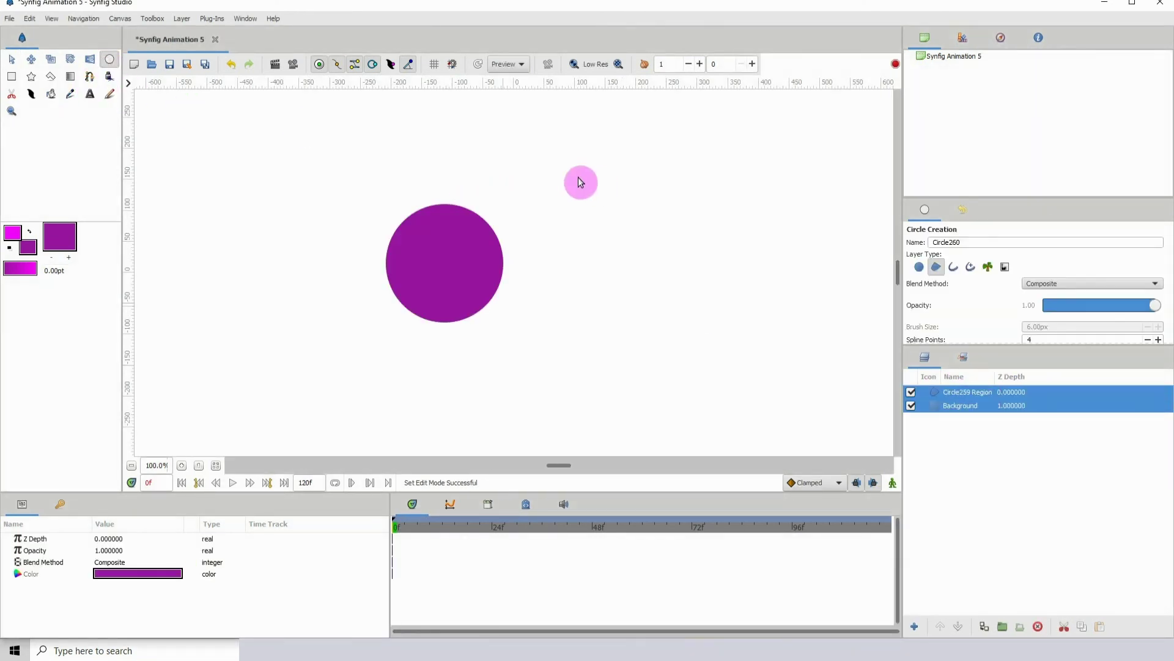
{"action": "key", "text": "alt+a"}
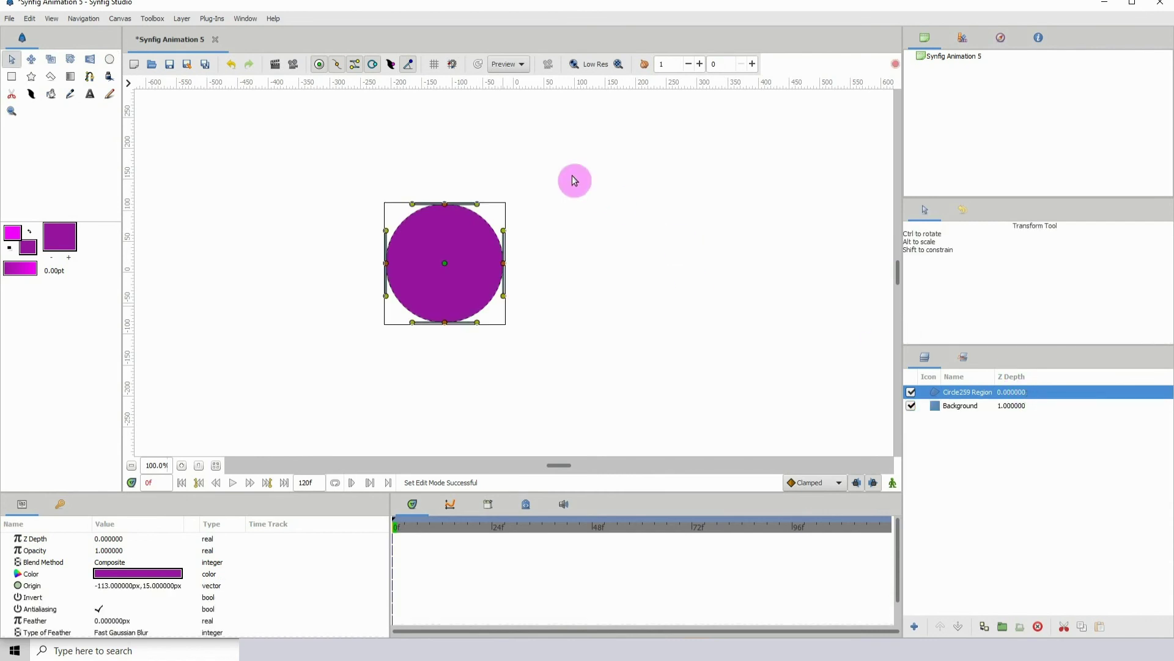
{"action": "left_click", "coordinate": [31, 76]}
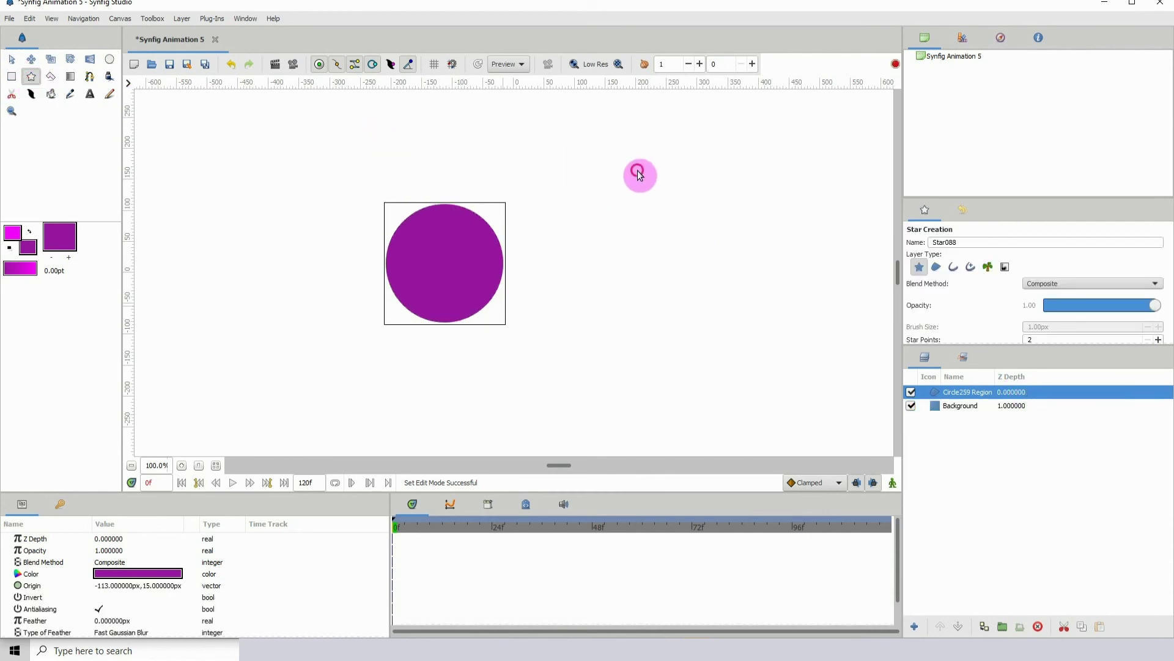
{"action": "left_click_drag", "start_coordinate": [638, 170], "coordinate": [663, 170]}
Delete the star layer and the circle layer above the Background
{"action": "left_click", "coordinate": [1078, 391]}
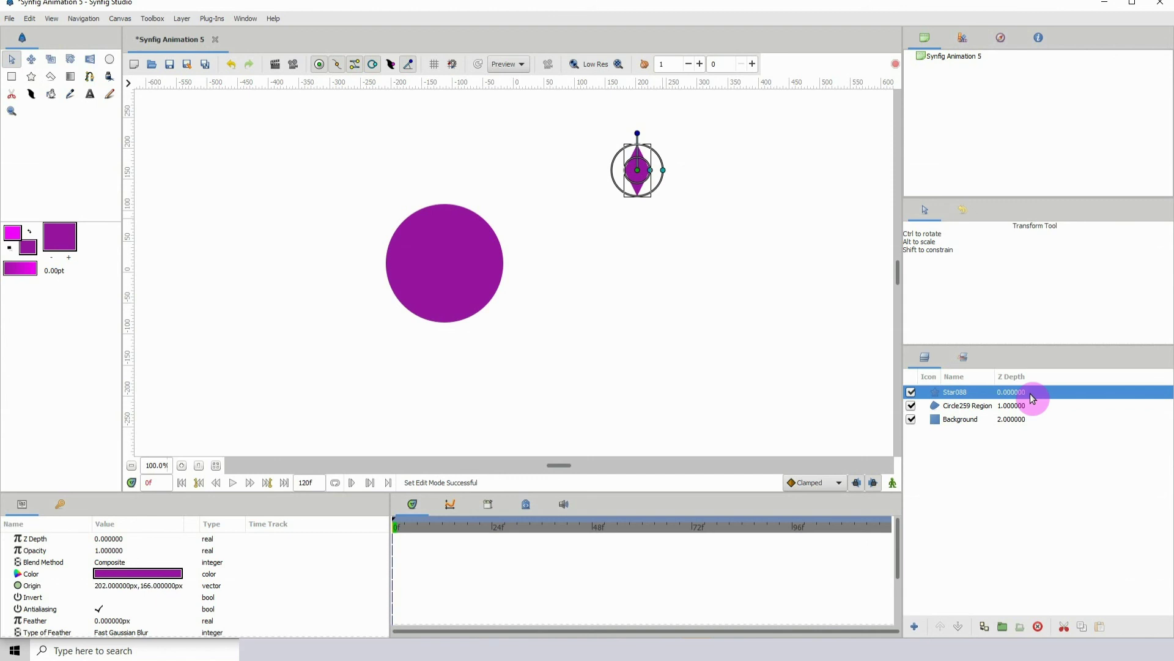
{"action": "key", "text": "Delete"}
{"action": "key", "text": "Delete"}
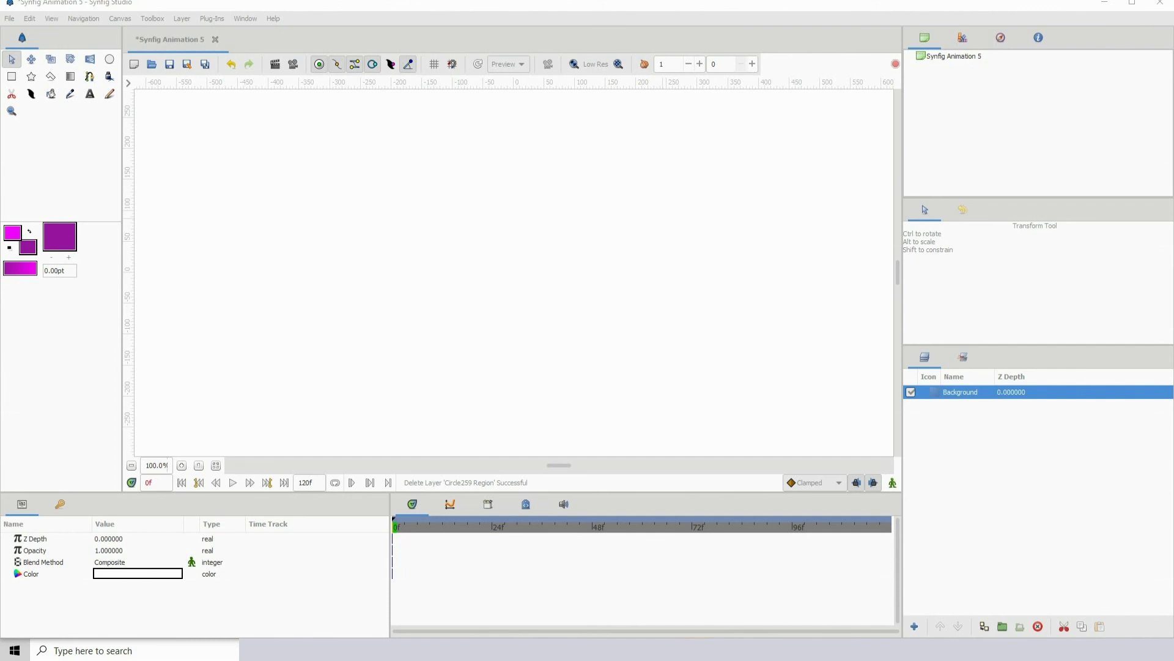
Draw a new purple circle in the upper part of the canvas and turn on animate editing mode
{"action": "left_click", "coordinate": [109, 59]}
{"action": "left_click_drag", "start_coordinate": [390, 218], "coordinate": [424, 252]}
{"action": "left_click", "coordinate": [894, 483]}
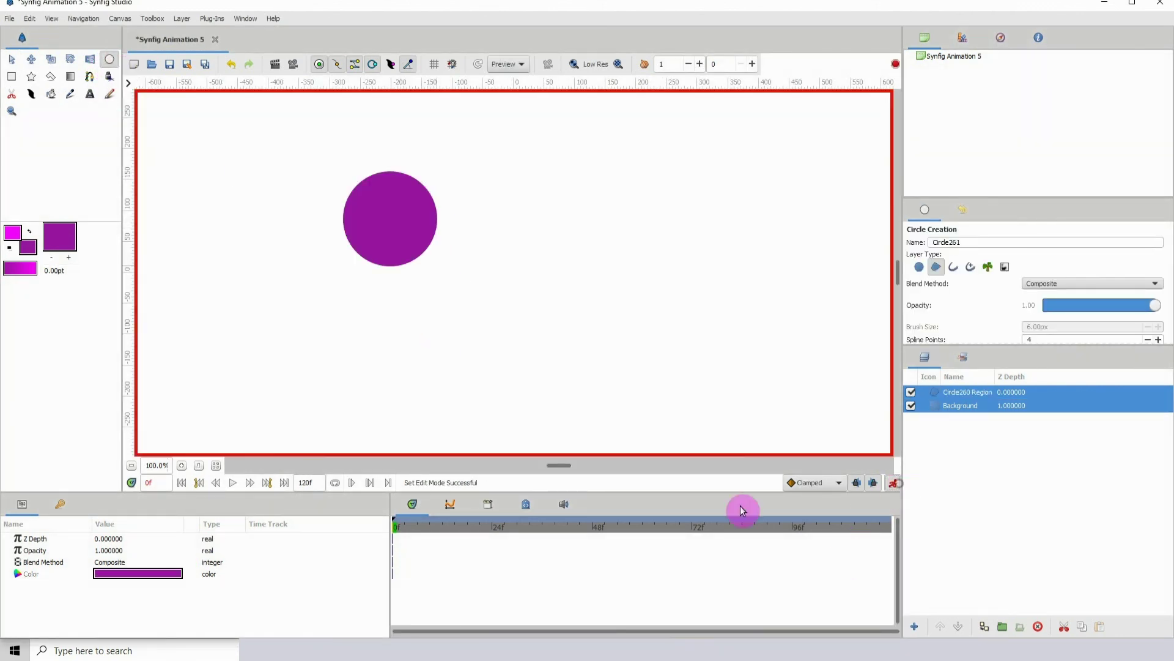
Animate the circle's Origin from about (-306, 176) px at frame 0 to about (367, -57) px at frame 32
{"action": "left_click", "coordinate": [1040, 392]}
{"action": "key", "text": "alt+a"}
{"action": "left_click_drag", "start_coordinate": [389, 220], "coordinate": [739, 308]}
{"action": "left_click", "coordinate": [526, 525]}
{"action": "left_click_drag", "start_coordinate": [424, 525], "coordinate": [399, 548]}
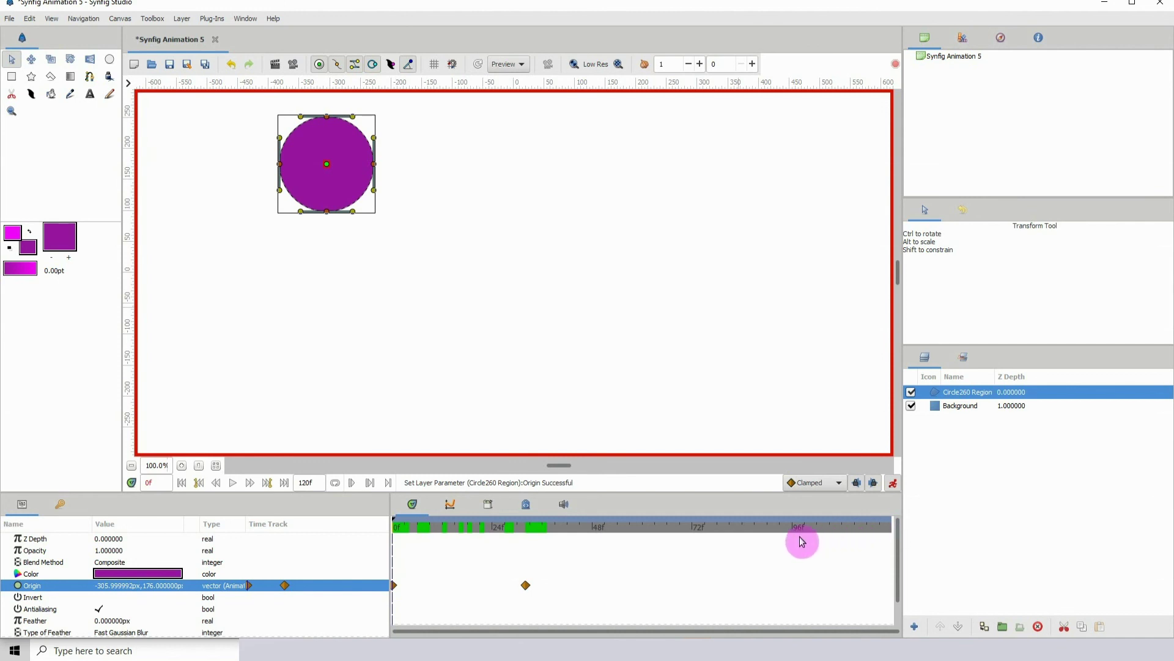
Jump back and forth between the animation's first and last frames to test timeline navigation
{"action": "key", "text": "End"}
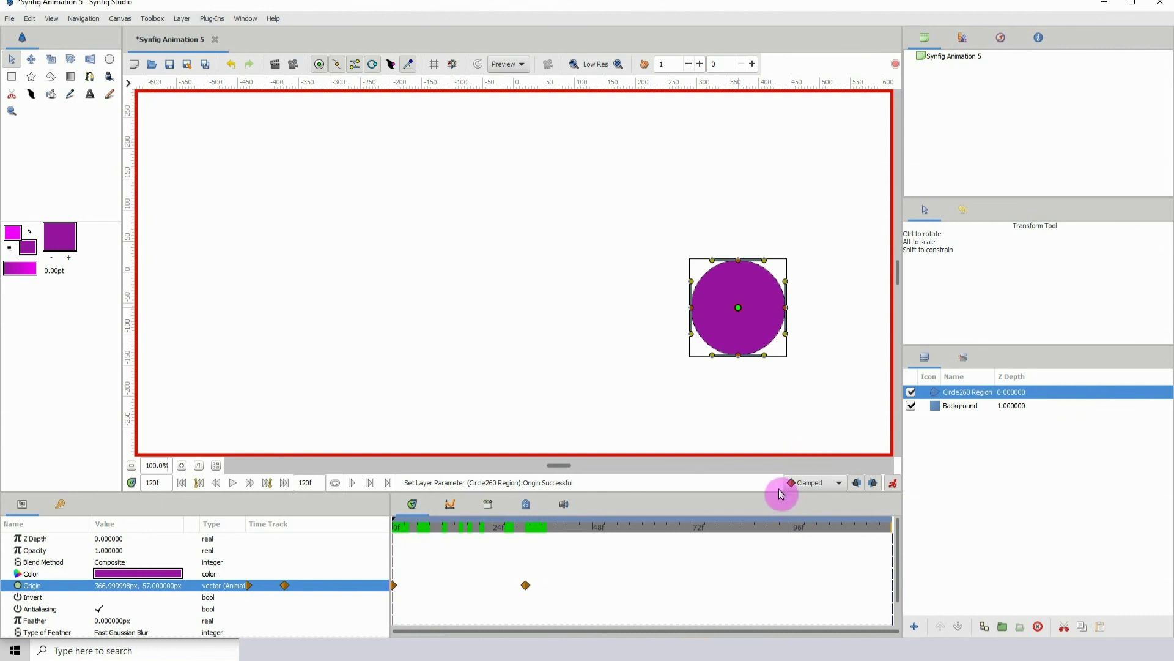
{"action": "left_click", "coordinate": [888, 529]}
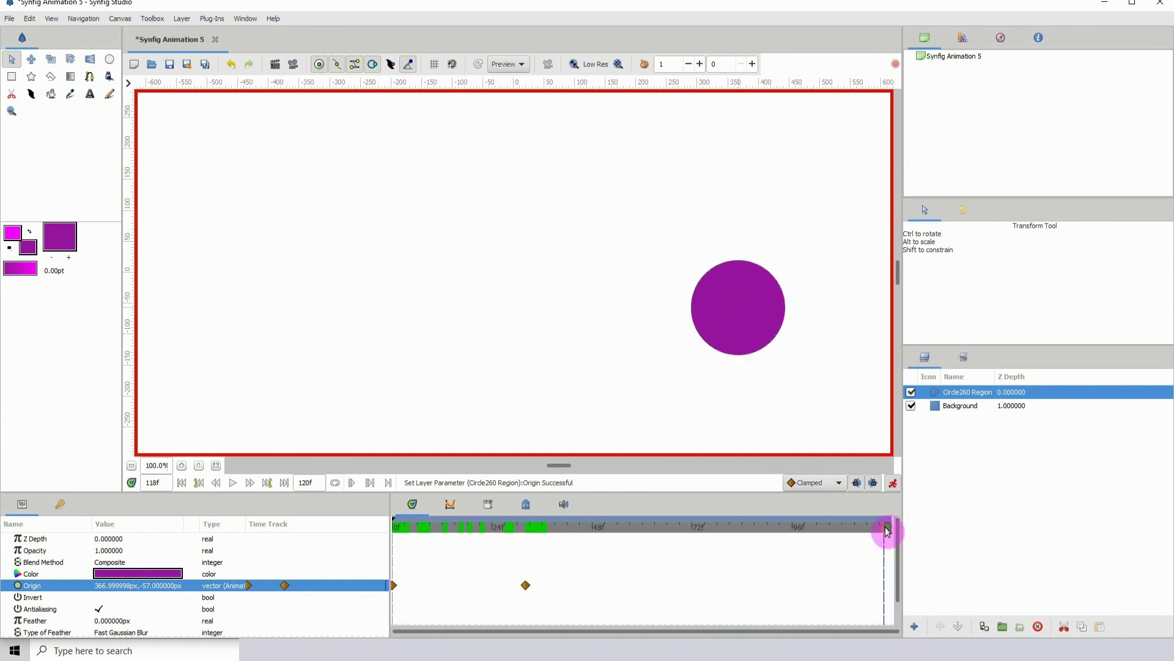
{"action": "left_click", "coordinate": [890, 530]}
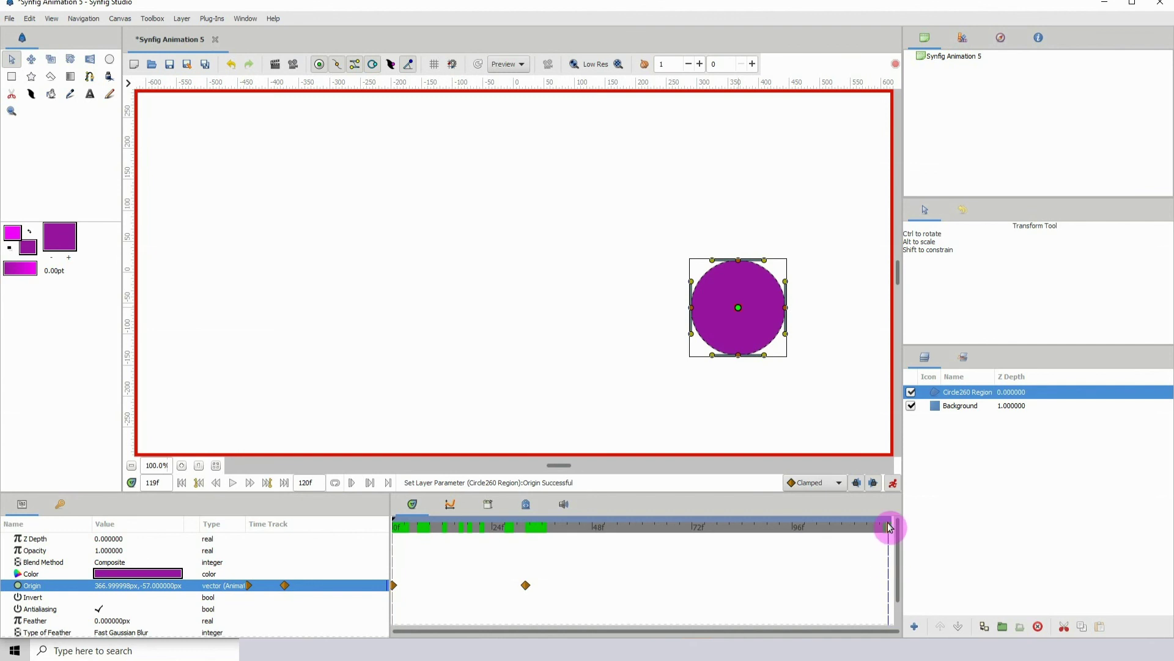
{"action": "key", "text": "Home"}
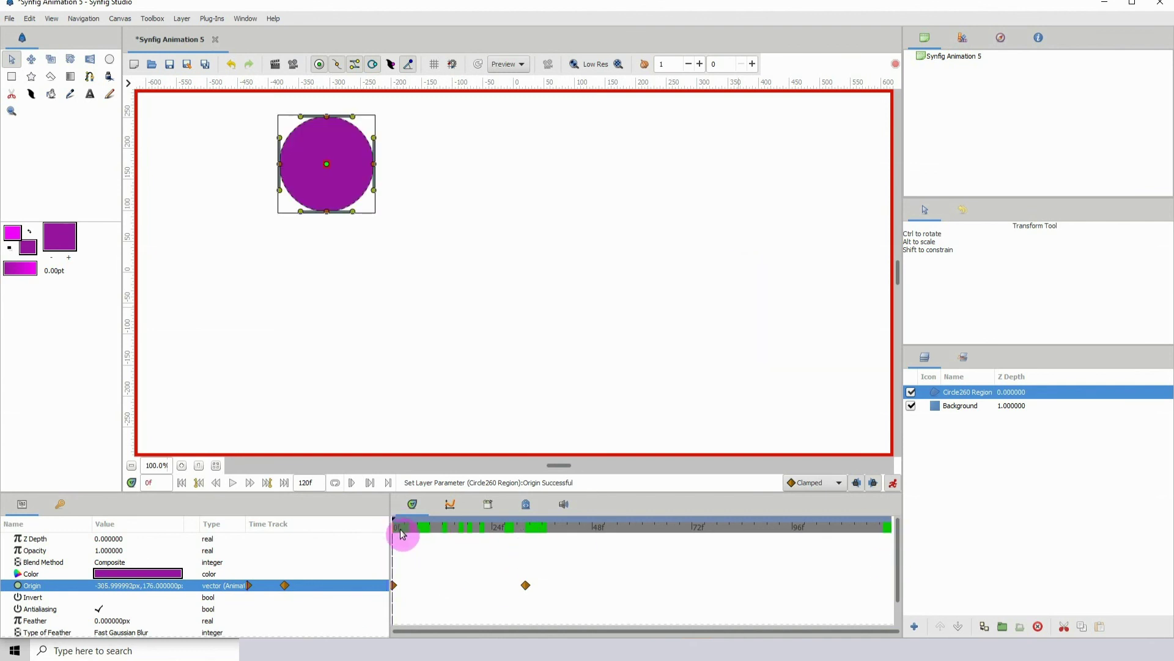
{"action": "key", "text": "End"}
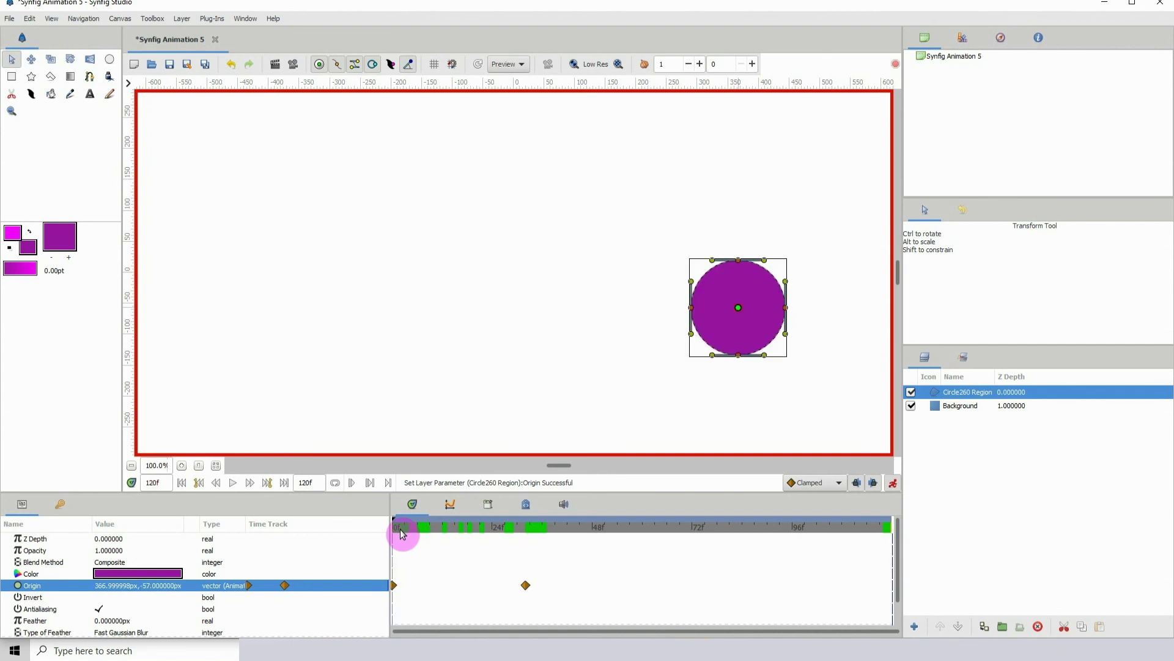
{"action": "key", "text": "Home"}
{"action": "key", "text": "End"}
{"action": "key", "text": "Home"}
{"action": "key", "text": "End"}
{"action": "key", "text": "Home"}
{"action": "key", "text": "End"}
{"action": "key", "text": "Home"}
{"action": "key", "text": "End"}
{"action": "key", "text": "Home"}
{"action": "key", "text": "End"}
{"action": "key", "text": "Home"}
{"action": "key", "text": "End"}
{"action": "key", "text": "Home"}
{"action": "key", "text": "End"}
{"action": "key", "text": "Home"}
{"action": "key", "text": "End"}
{"action": "key", "text": "Home"}
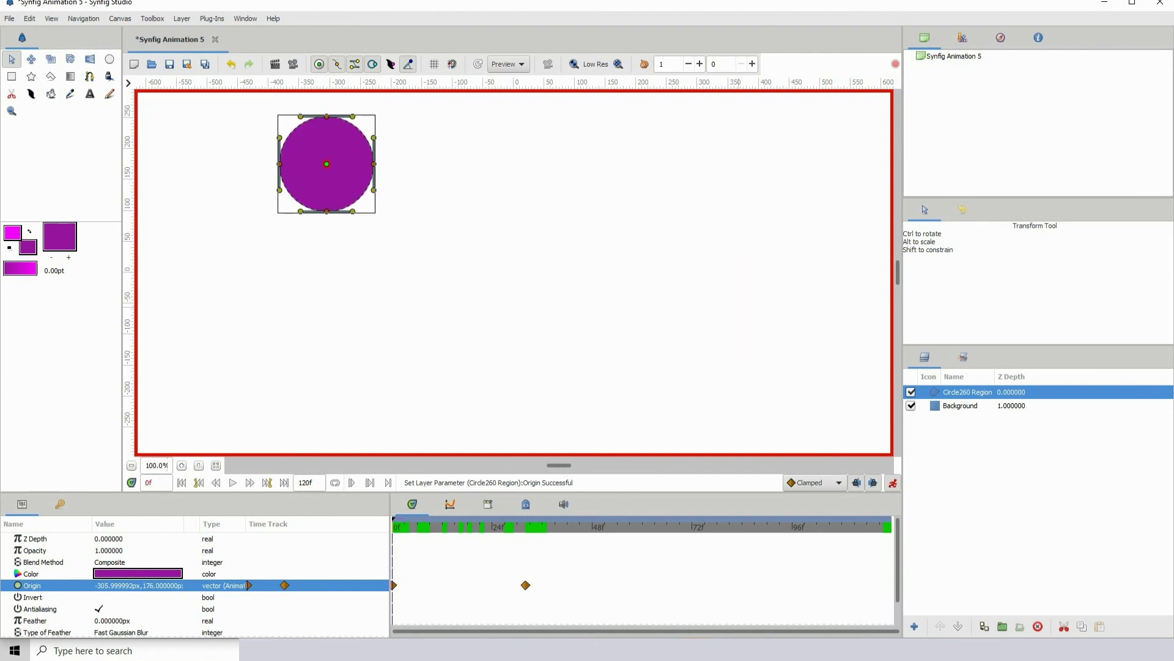
Glance at the Synfig 1.4.0 release notes in the browser, return to Synfig Studio and play the animation to frame 86
{"action": "key", "text": "alt+Tab"}
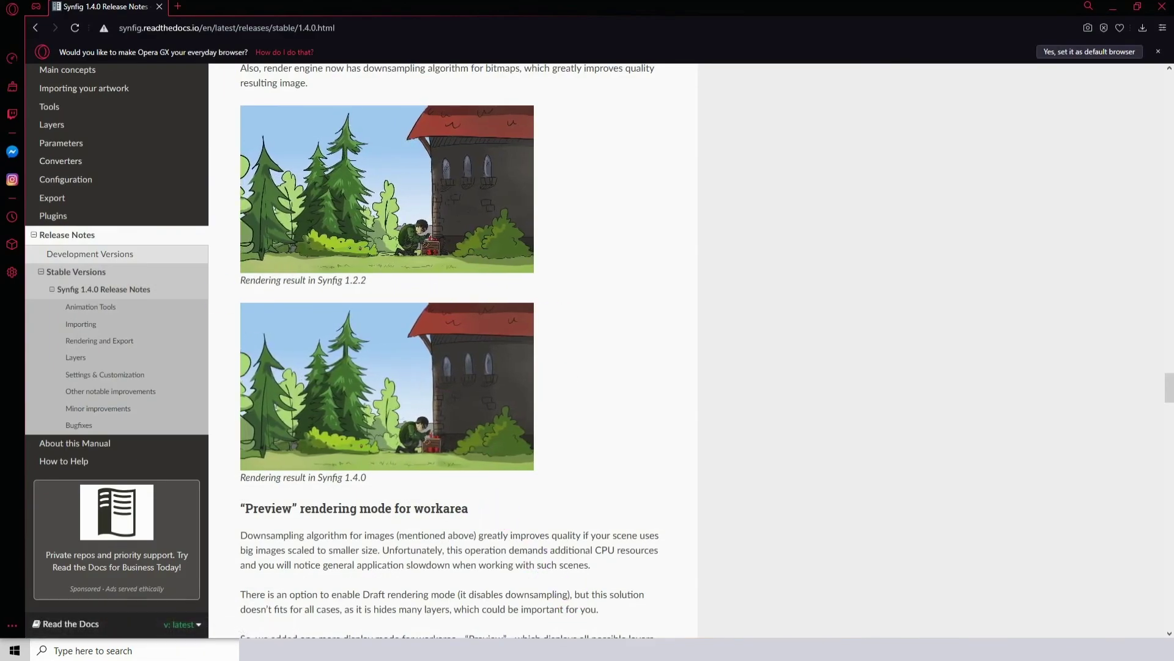
{"action": "key", "text": "alt+Tab"}
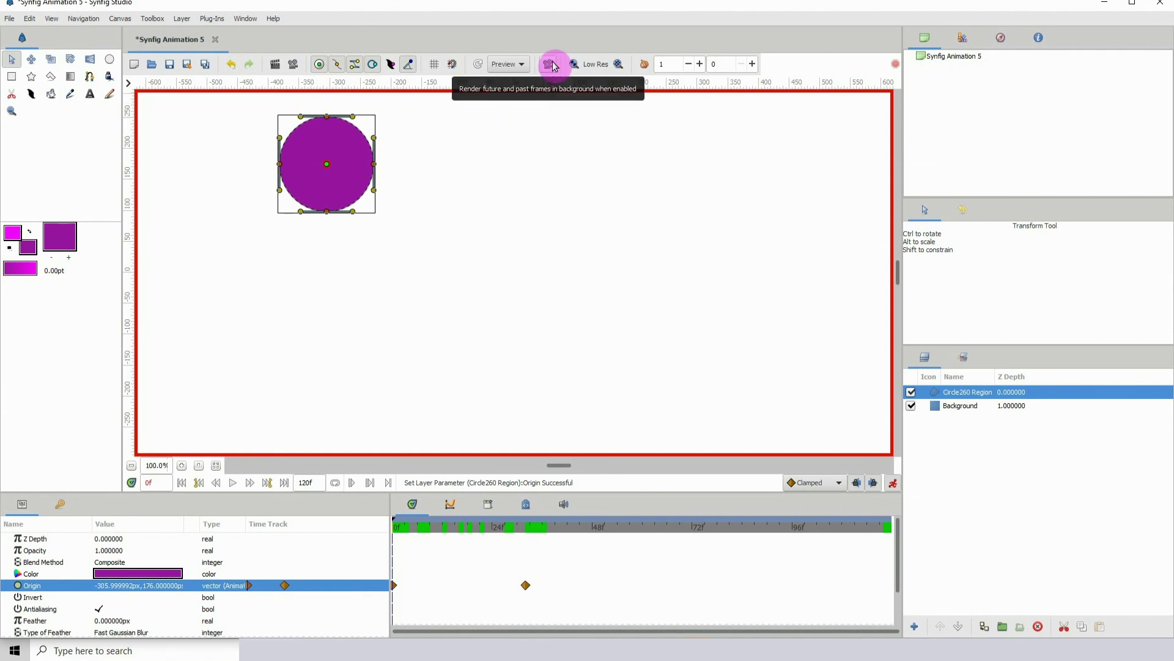
{"action": "left_click_drag", "start_coordinate": [446, 534], "coordinate": [409, 531]}
{"action": "left_click", "coordinate": [233, 483]}
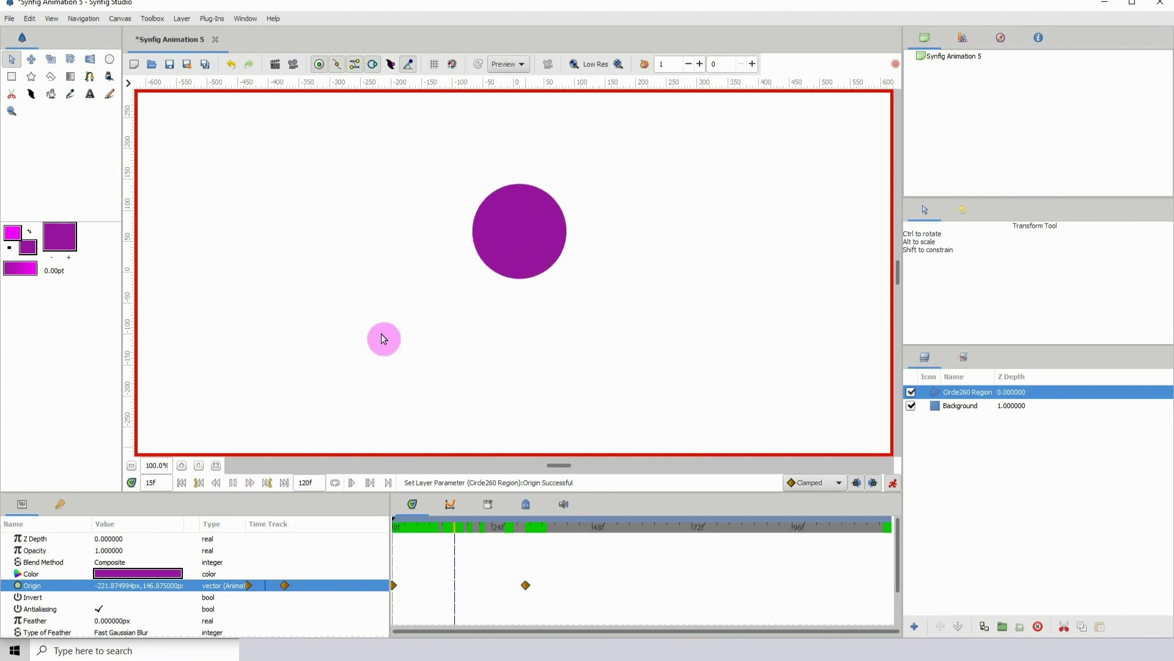
{"action": "left_click", "coordinate": [233, 483]}
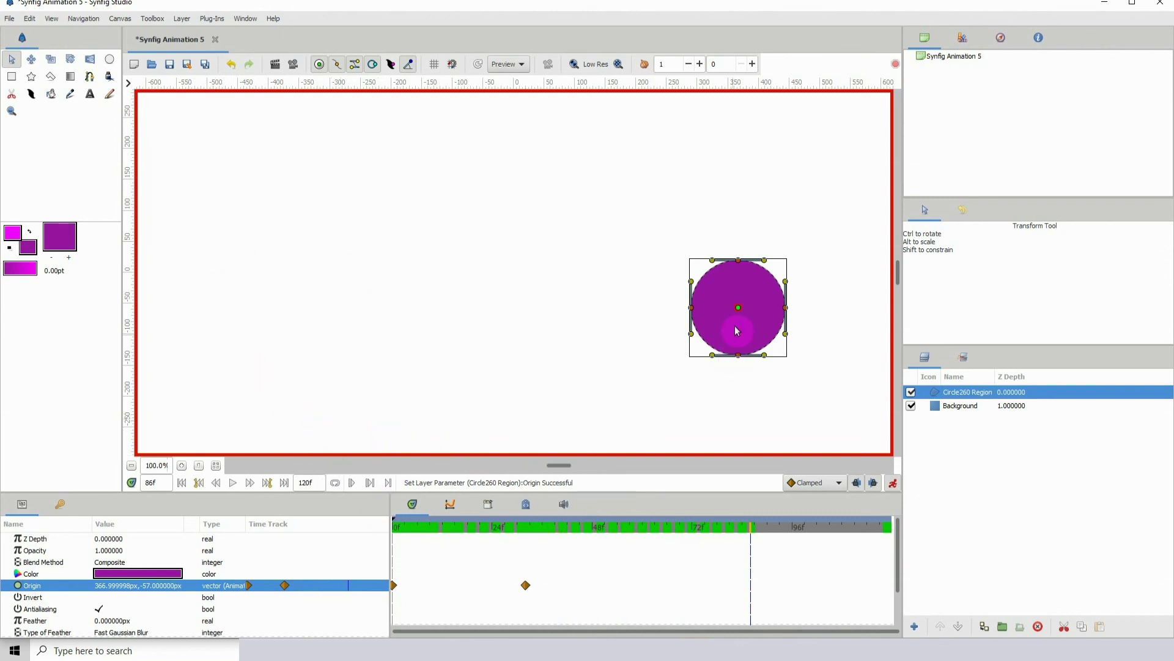
Move the circle to about (400, 128) px at frame 86 and enable background rendering of future and past frames
{"action": "left_click_drag", "start_coordinate": [739, 309], "coordinate": [758, 193]}
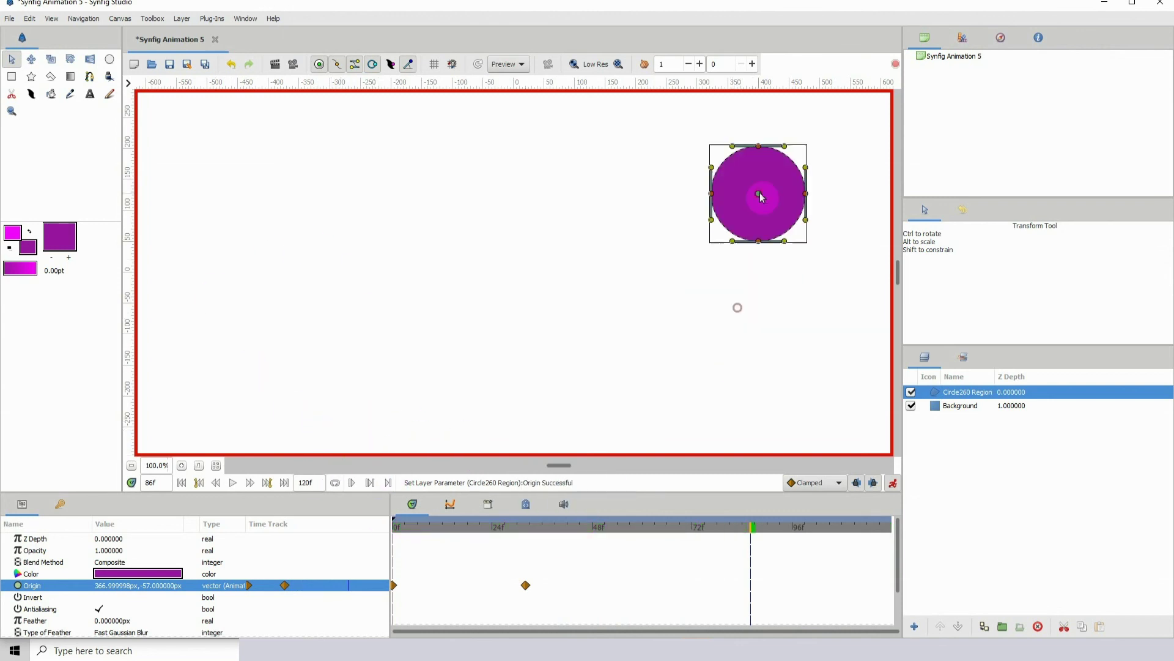
{"action": "left_click", "coordinate": [548, 64]}
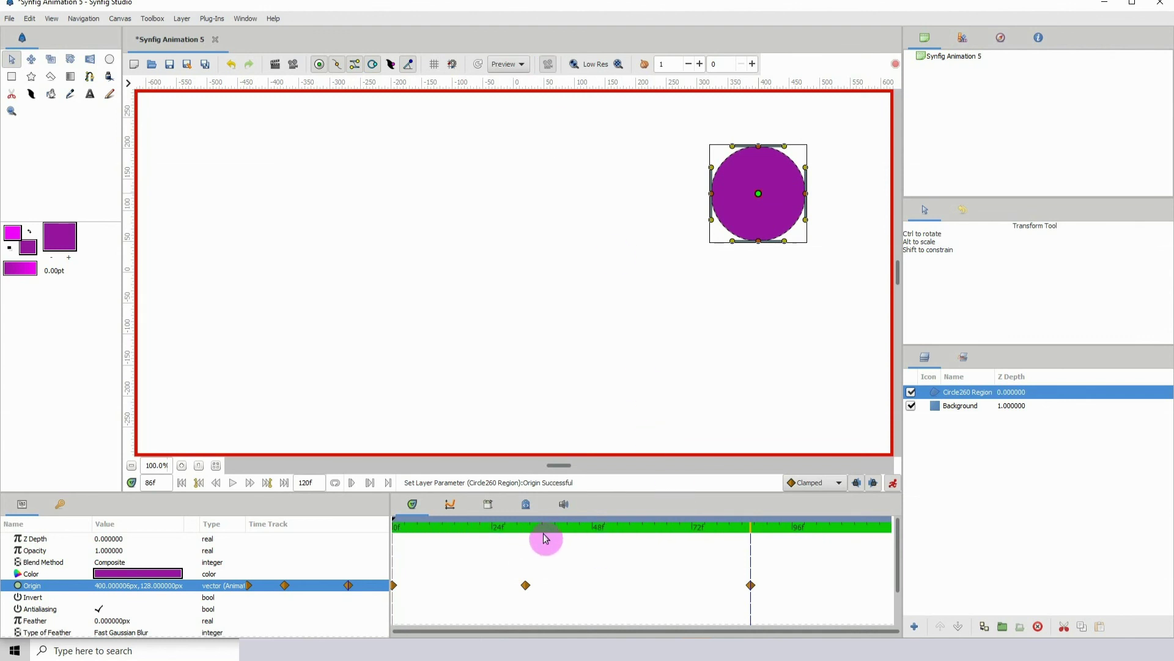
Scrub and play the animation from frame 0 to check cached playback, and view the Preview Options dialog without generating a preview
{"action": "left_click_drag", "start_coordinate": [524, 539], "coordinate": [373, 532]}
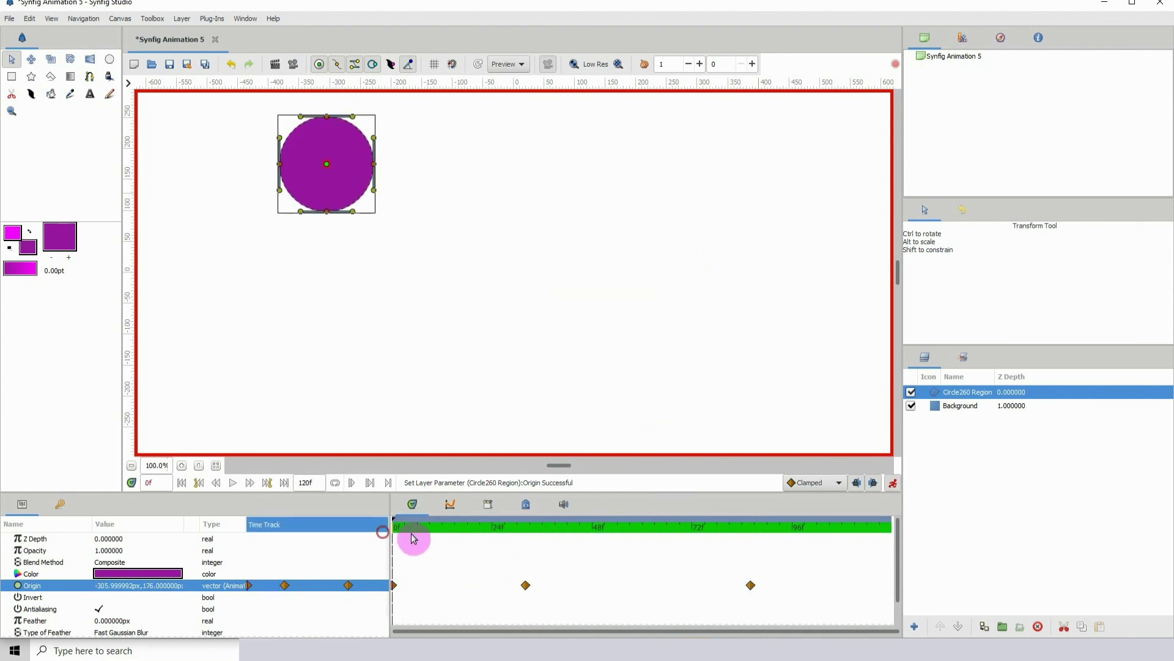
{"action": "left_click_drag", "start_coordinate": [445, 534], "coordinate": [388, 569]}
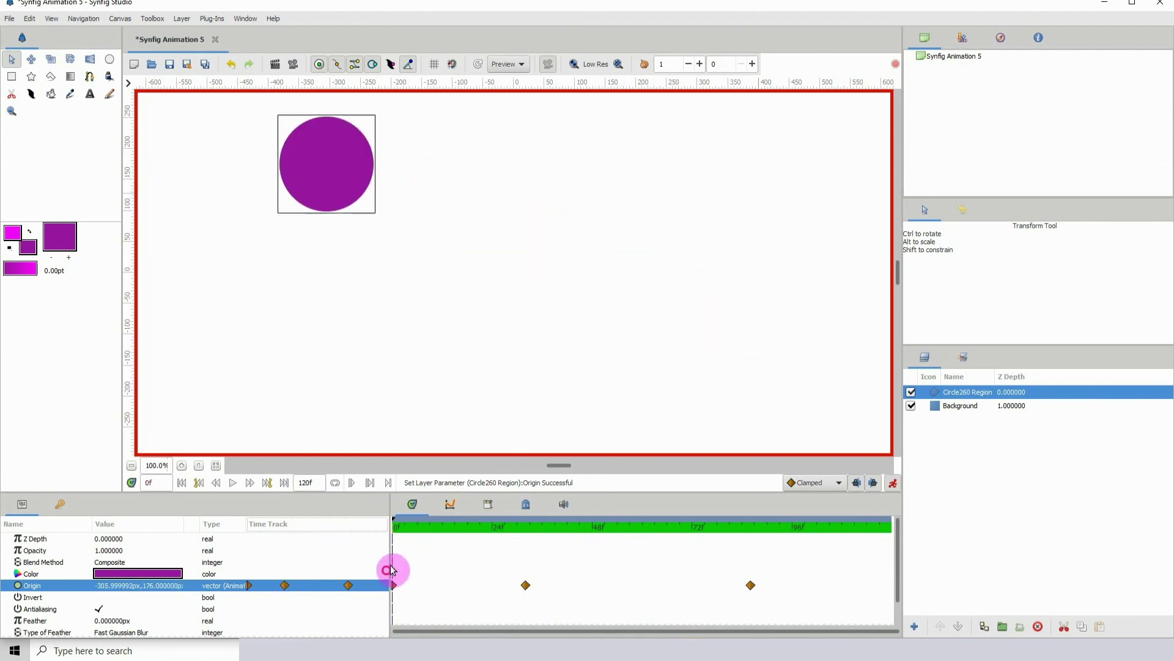
{"action": "left_click", "coordinate": [233, 486]}
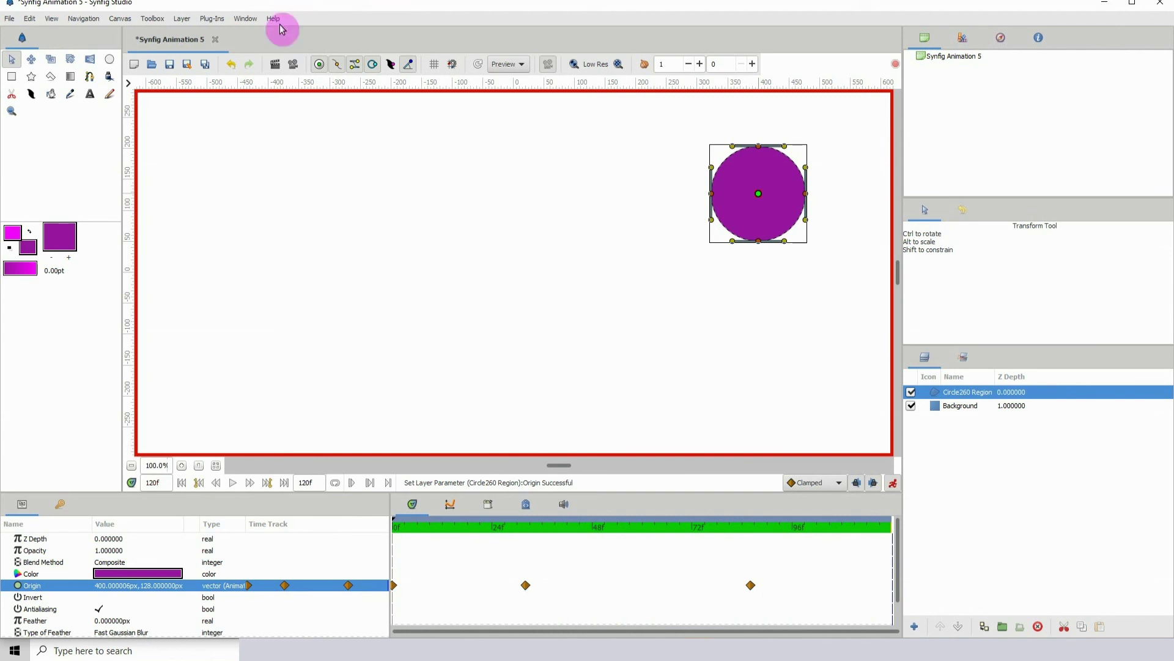
{"action": "left_click", "coordinate": [294, 67]}
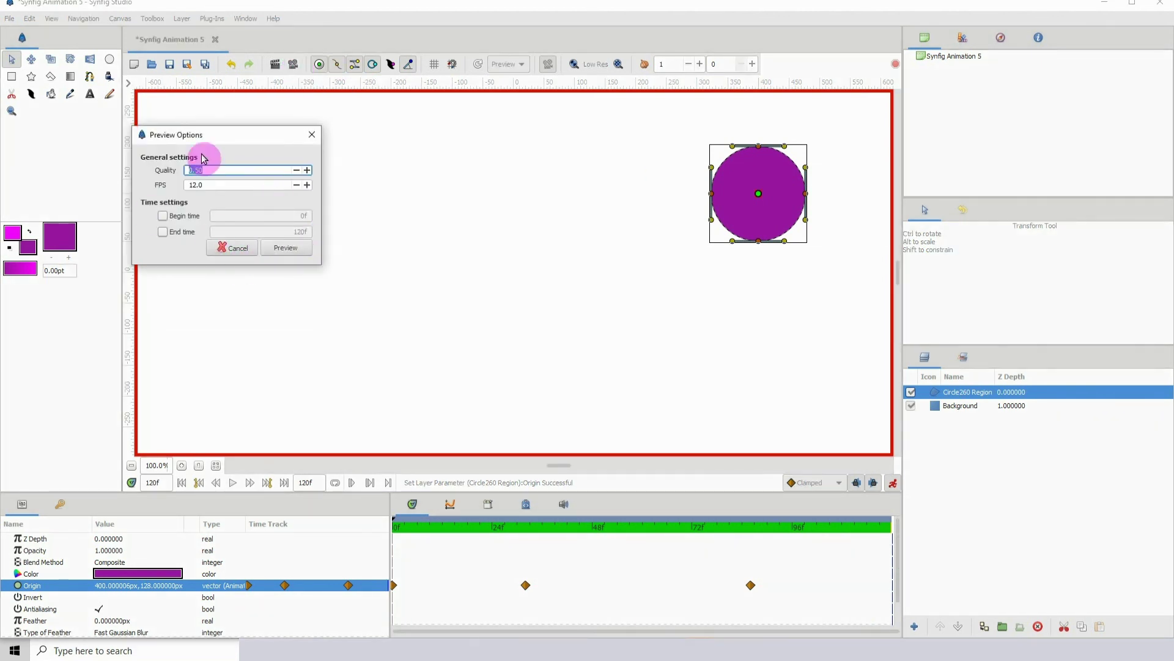
{"action": "left_click", "coordinate": [311, 134]}
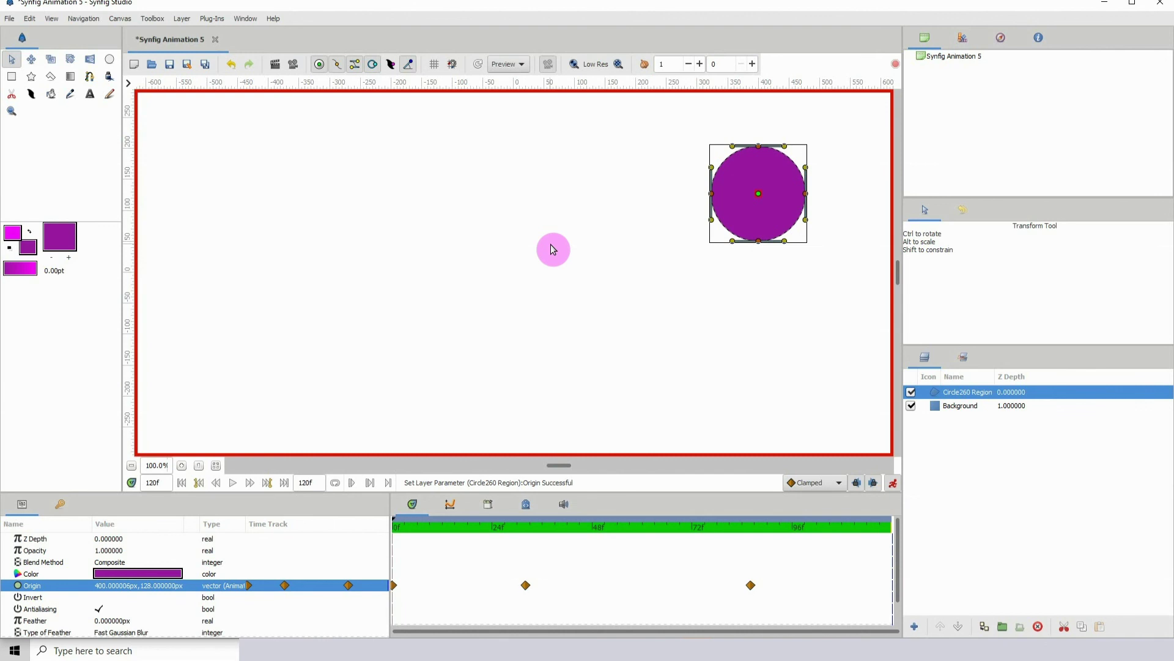
Switch to the browser and examine the 1.4.0 release notes on background rendering, layer improvements, Preview rendering mode and FFmpeg export
{"action": "left_click", "coordinate": [440, 648]}
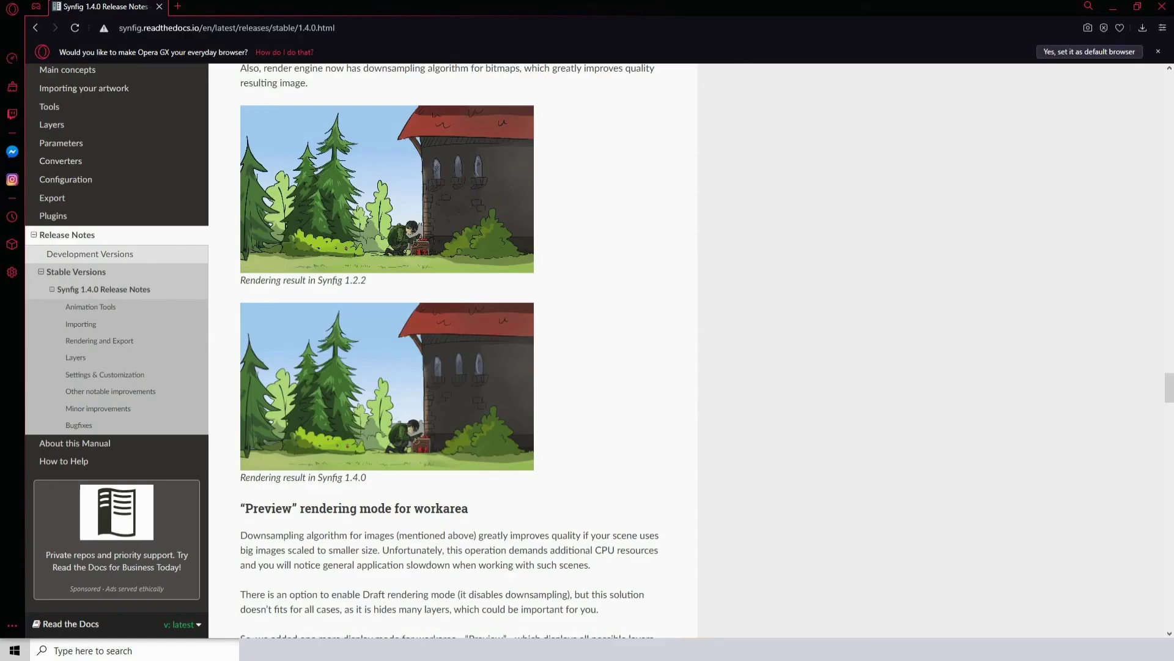
{"action": "scroll", "coordinate": [441, 277], "scroll_direction": "down", "scroll_amount": 15}
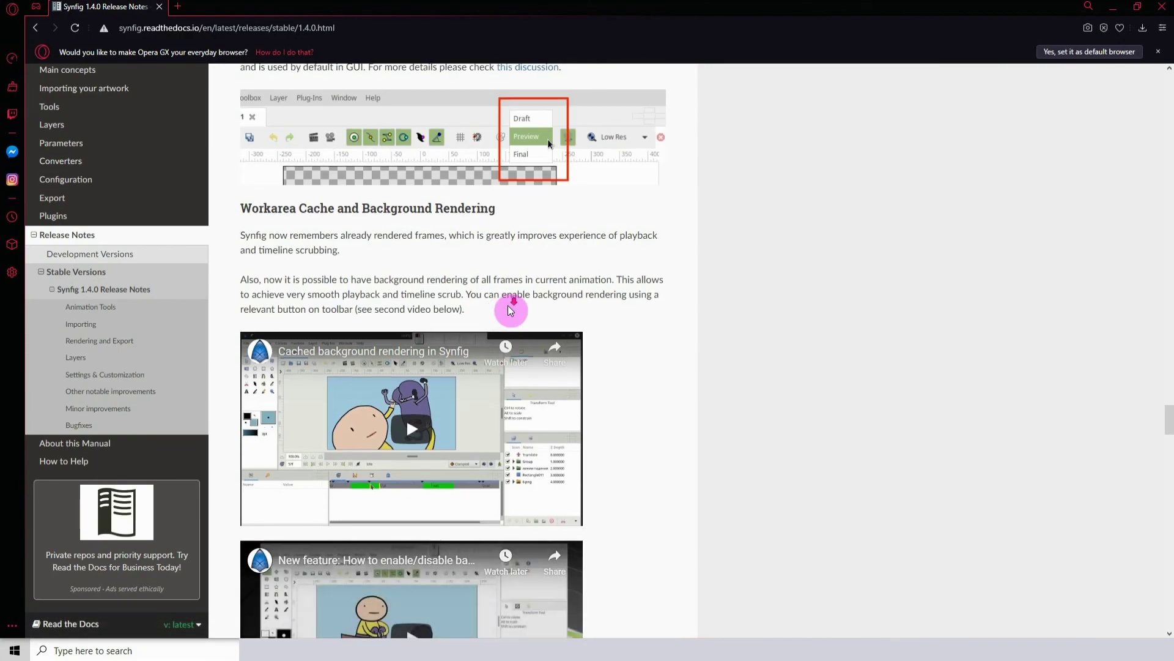
{"action": "scroll", "coordinate": [512, 311], "scroll_direction": "down", "scroll_amount": 15}
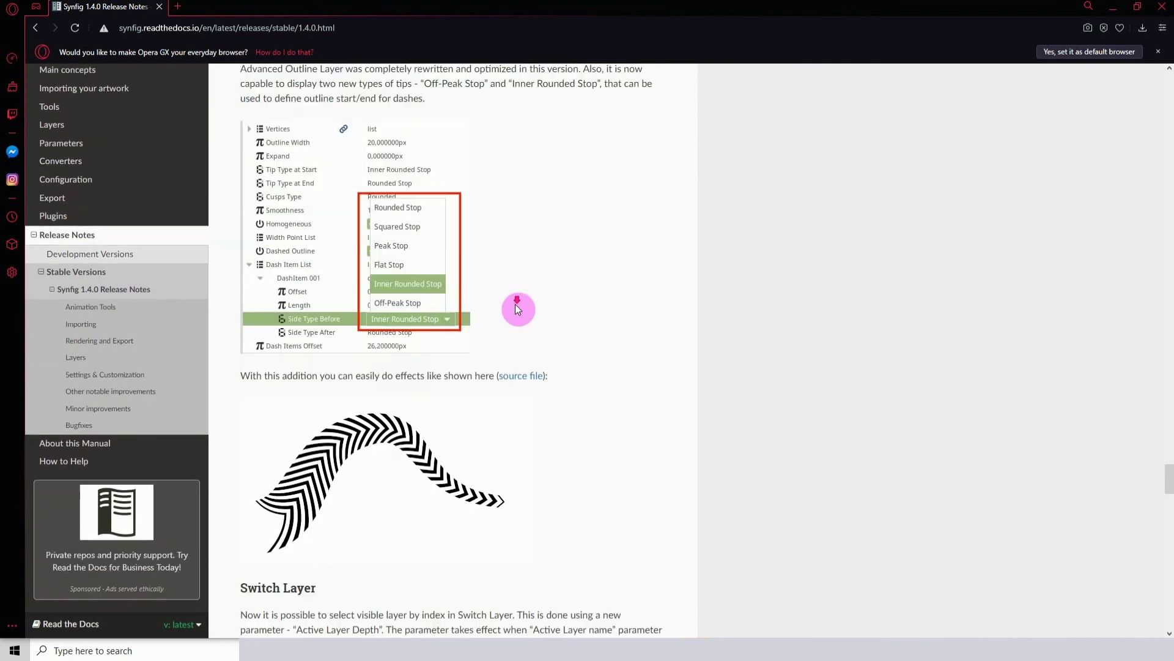
{"action": "scroll", "coordinate": [615, 409], "scroll_direction": "down", "scroll_amount": 6}
{"action": "scroll", "coordinate": [614, 395], "scroll_direction": "up", "scroll_amount": 1}
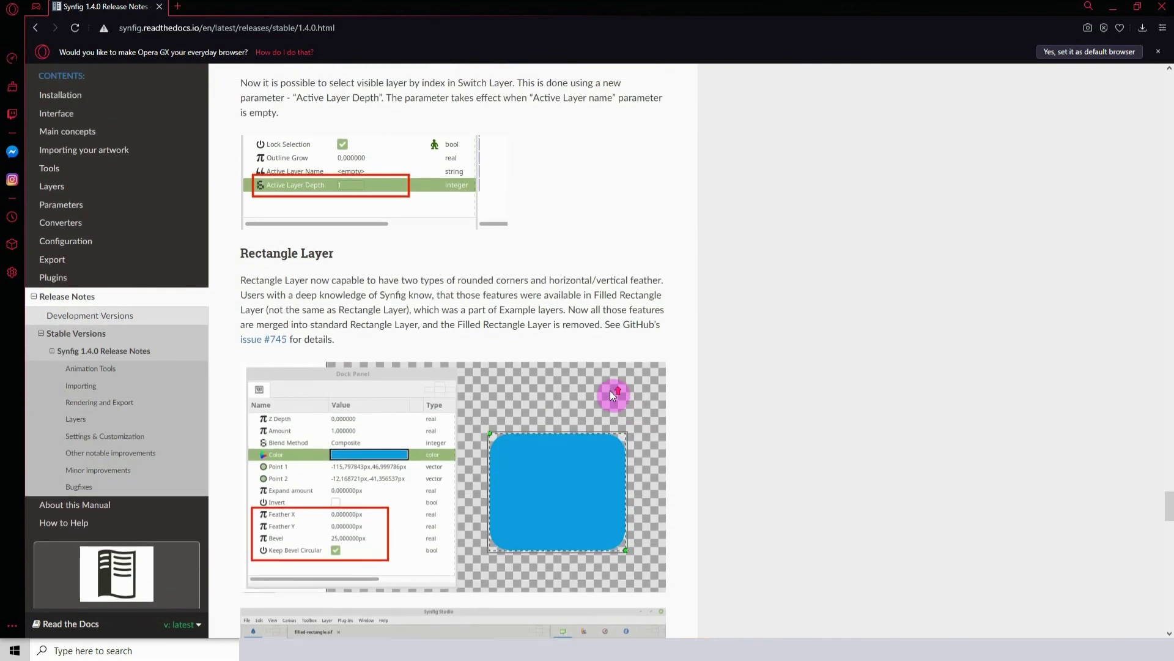
{"action": "scroll", "coordinate": [611, 390], "scroll_direction": "down", "scroll_amount": 4}
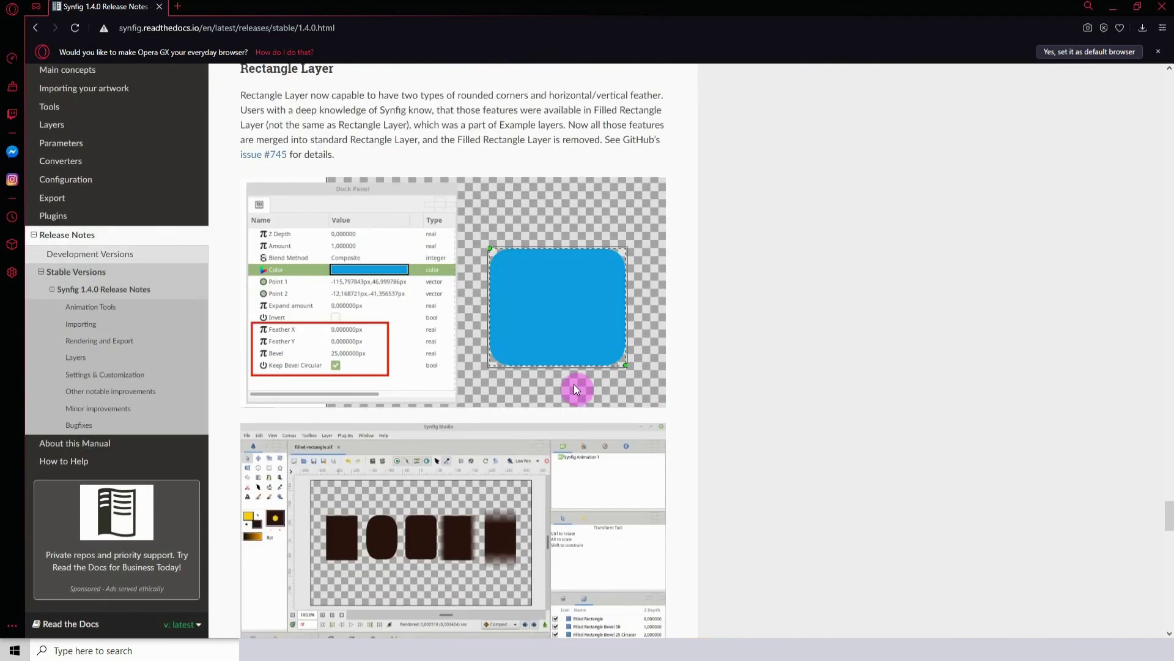
{"action": "scroll", "coordinate": [574, 384], "scroll_direction": "up", "scroll_amount": 6}
{"action": "scroll", "coordinate": [556, 386], "scroll_direction": "up", "scroll_amount": 20}
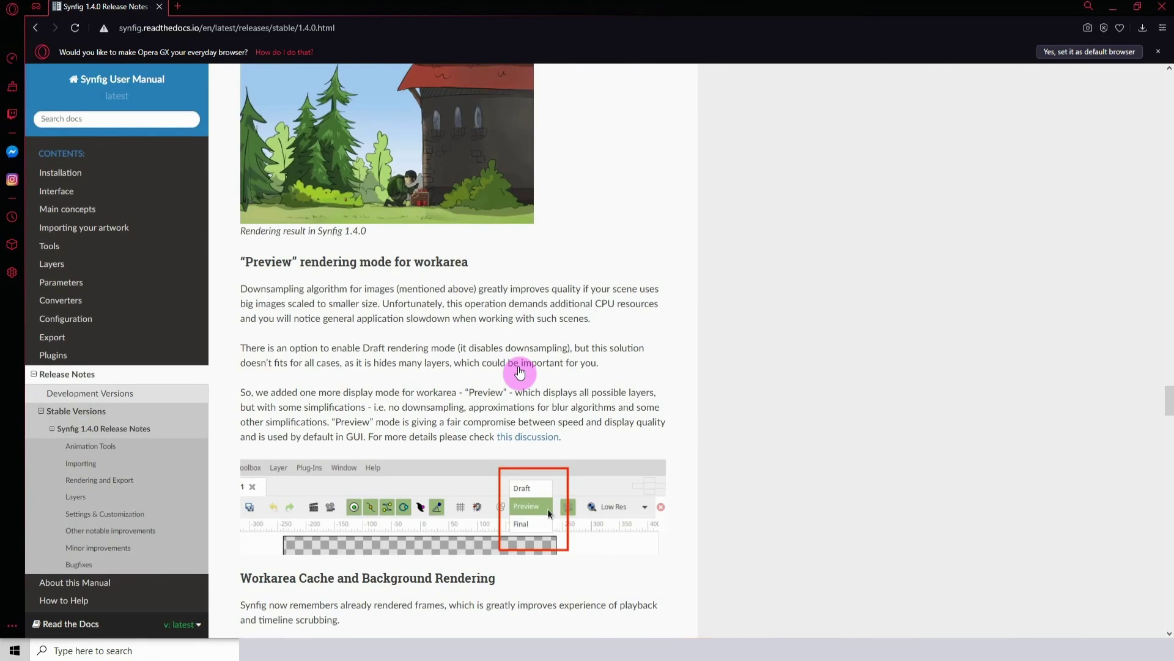
{"action": "scroll", "coordinate": [520, 372], "scroll_direction": "up", "scroll_amount": 10}
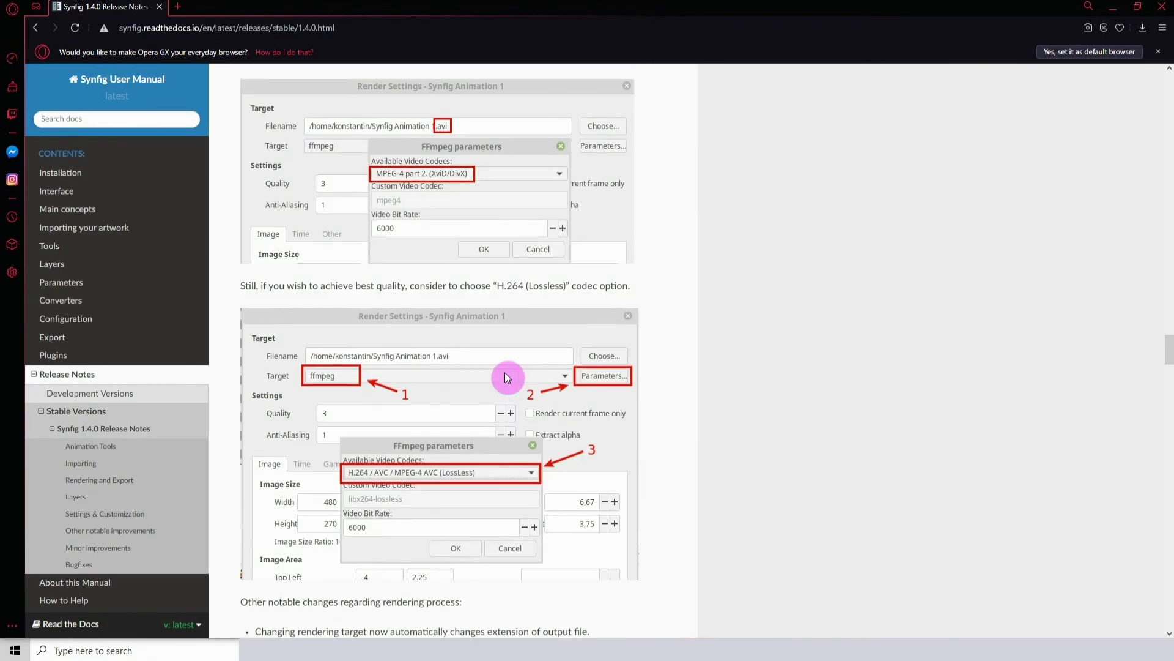